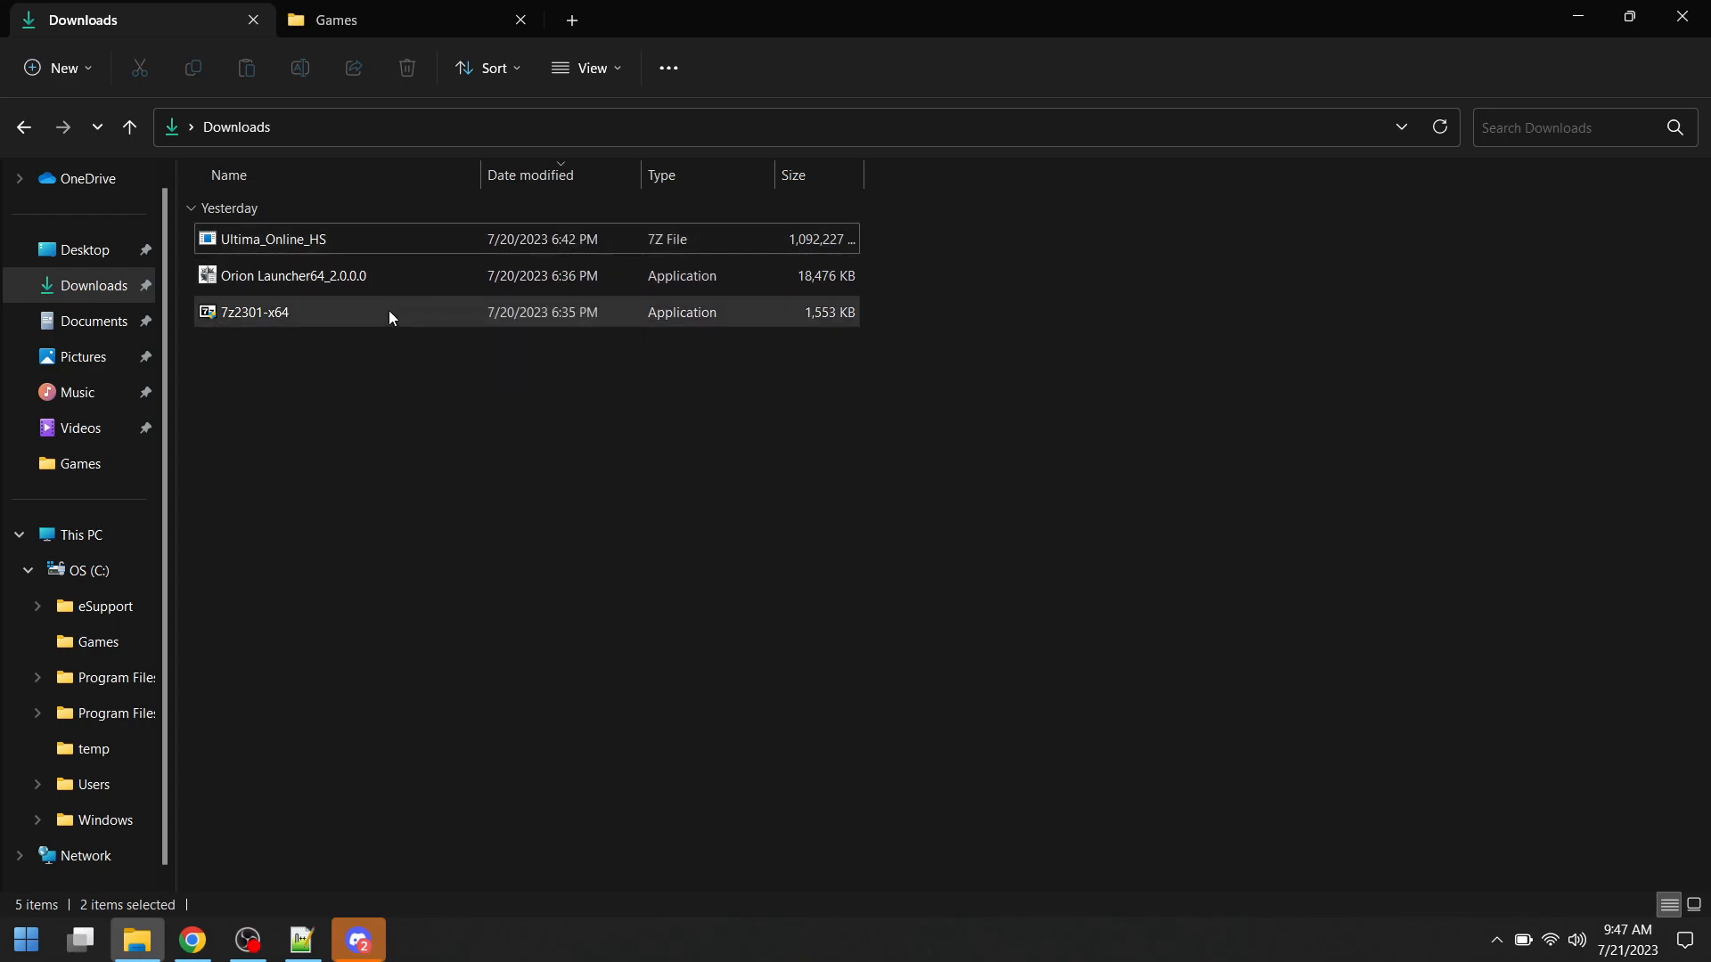
- Switch to Chrome and review the open download pages for the UORPG game files, OrionUO and 7-Zip
left_click(193, 940)
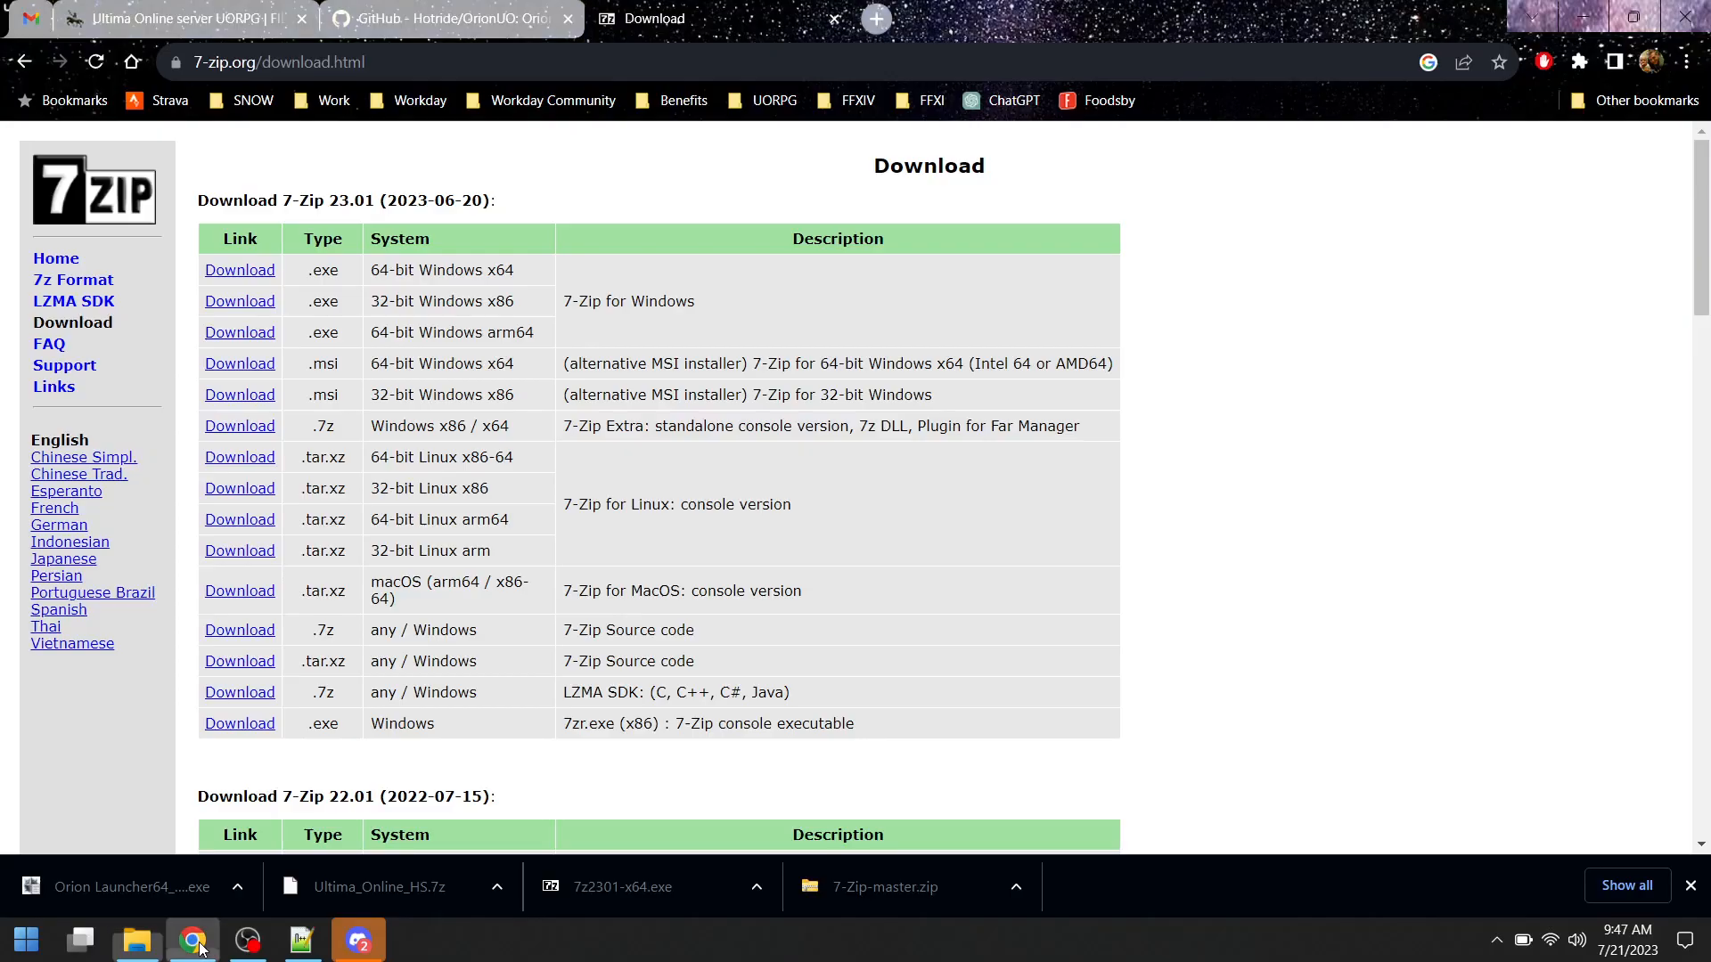
left_click(225, 18)
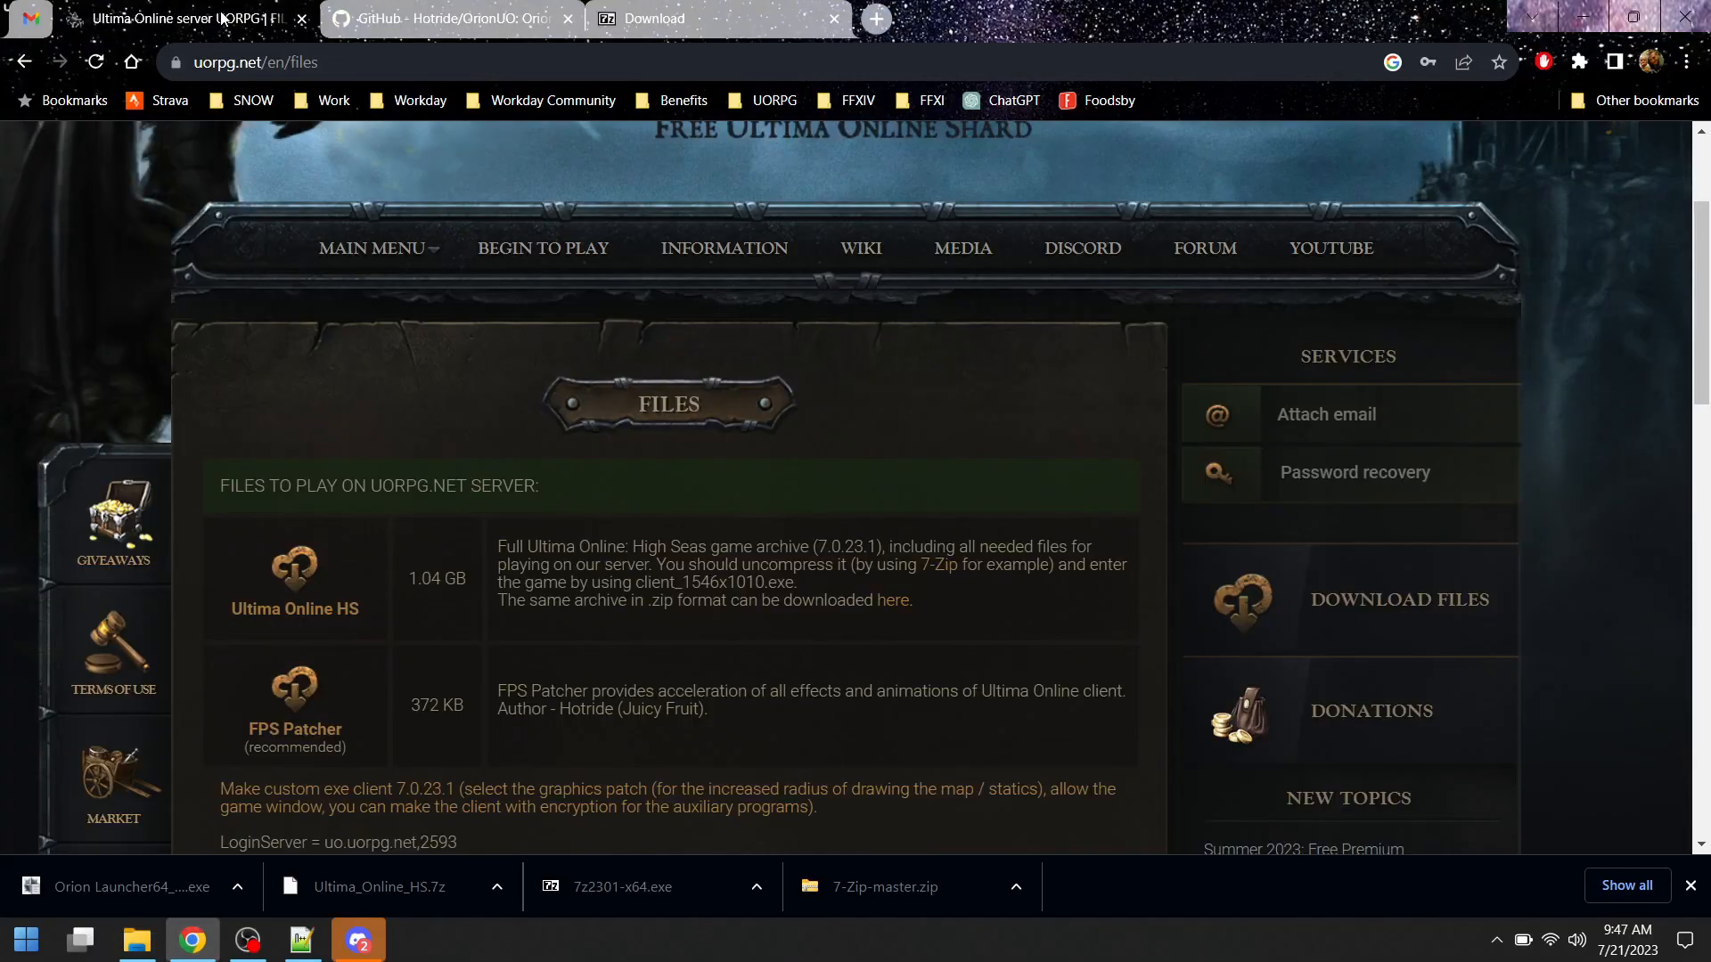
left_click(374, 18)
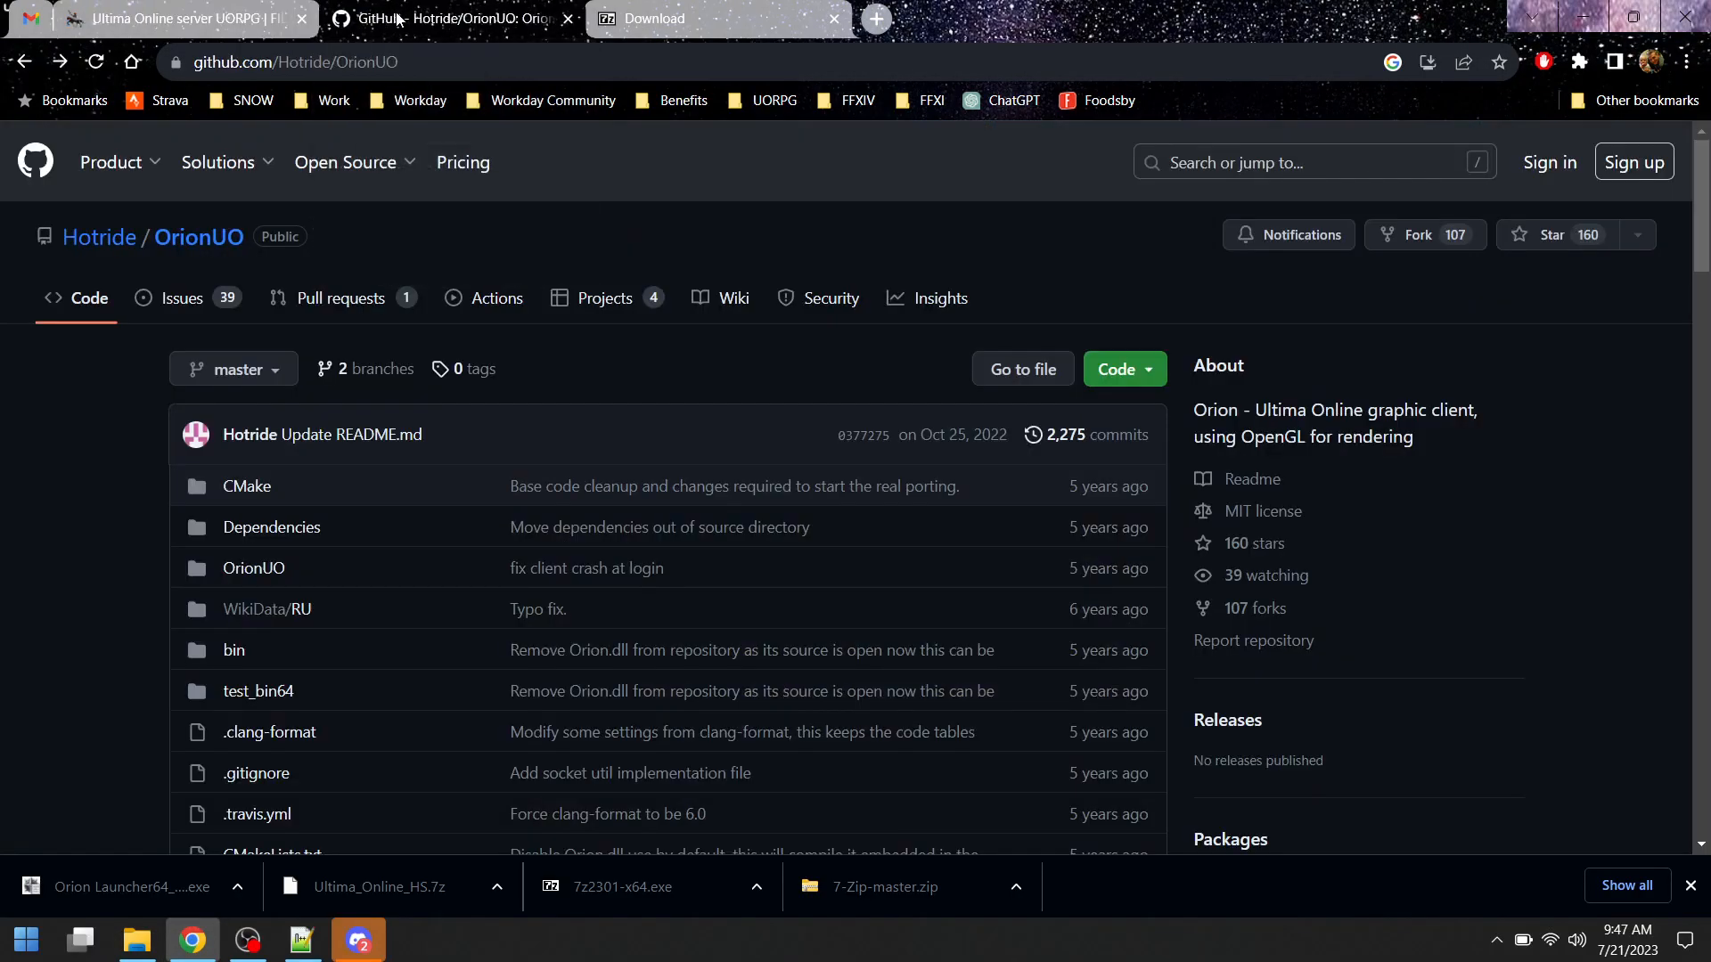
left_click(655, 18)
left_click(267, 17)
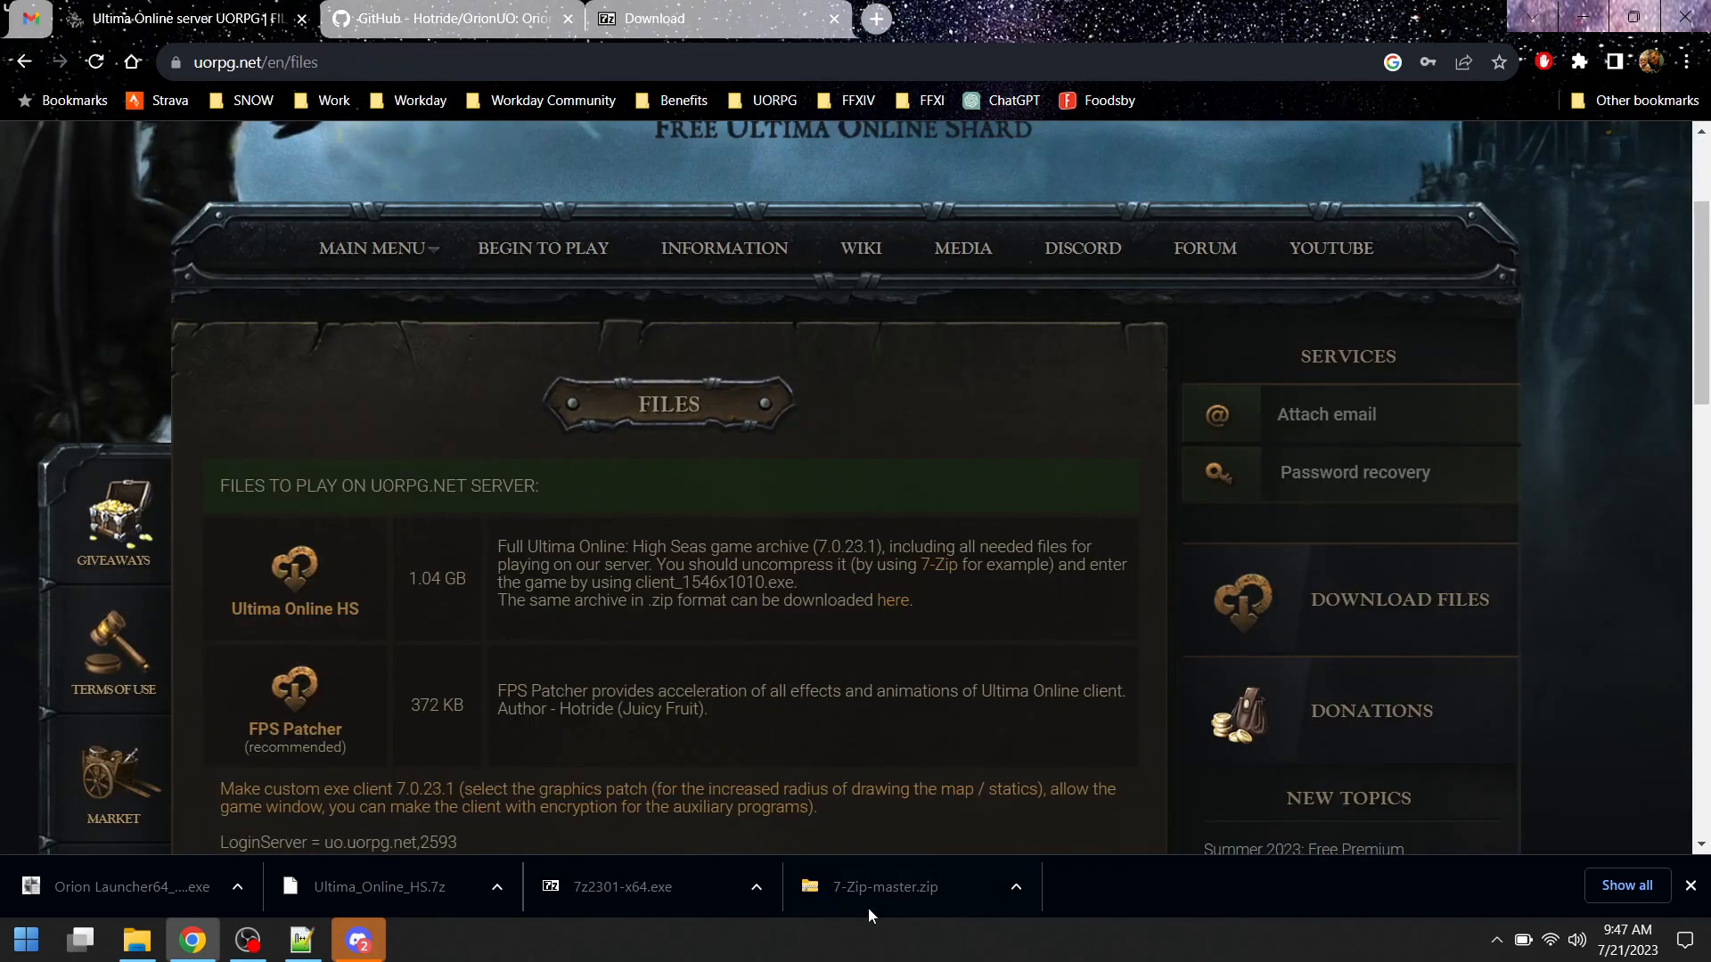
- Switch to File Explorer and extract the Ultima_Online_HS archive directly into the Downloads folder with 7-Zip
left_click(149, 945)
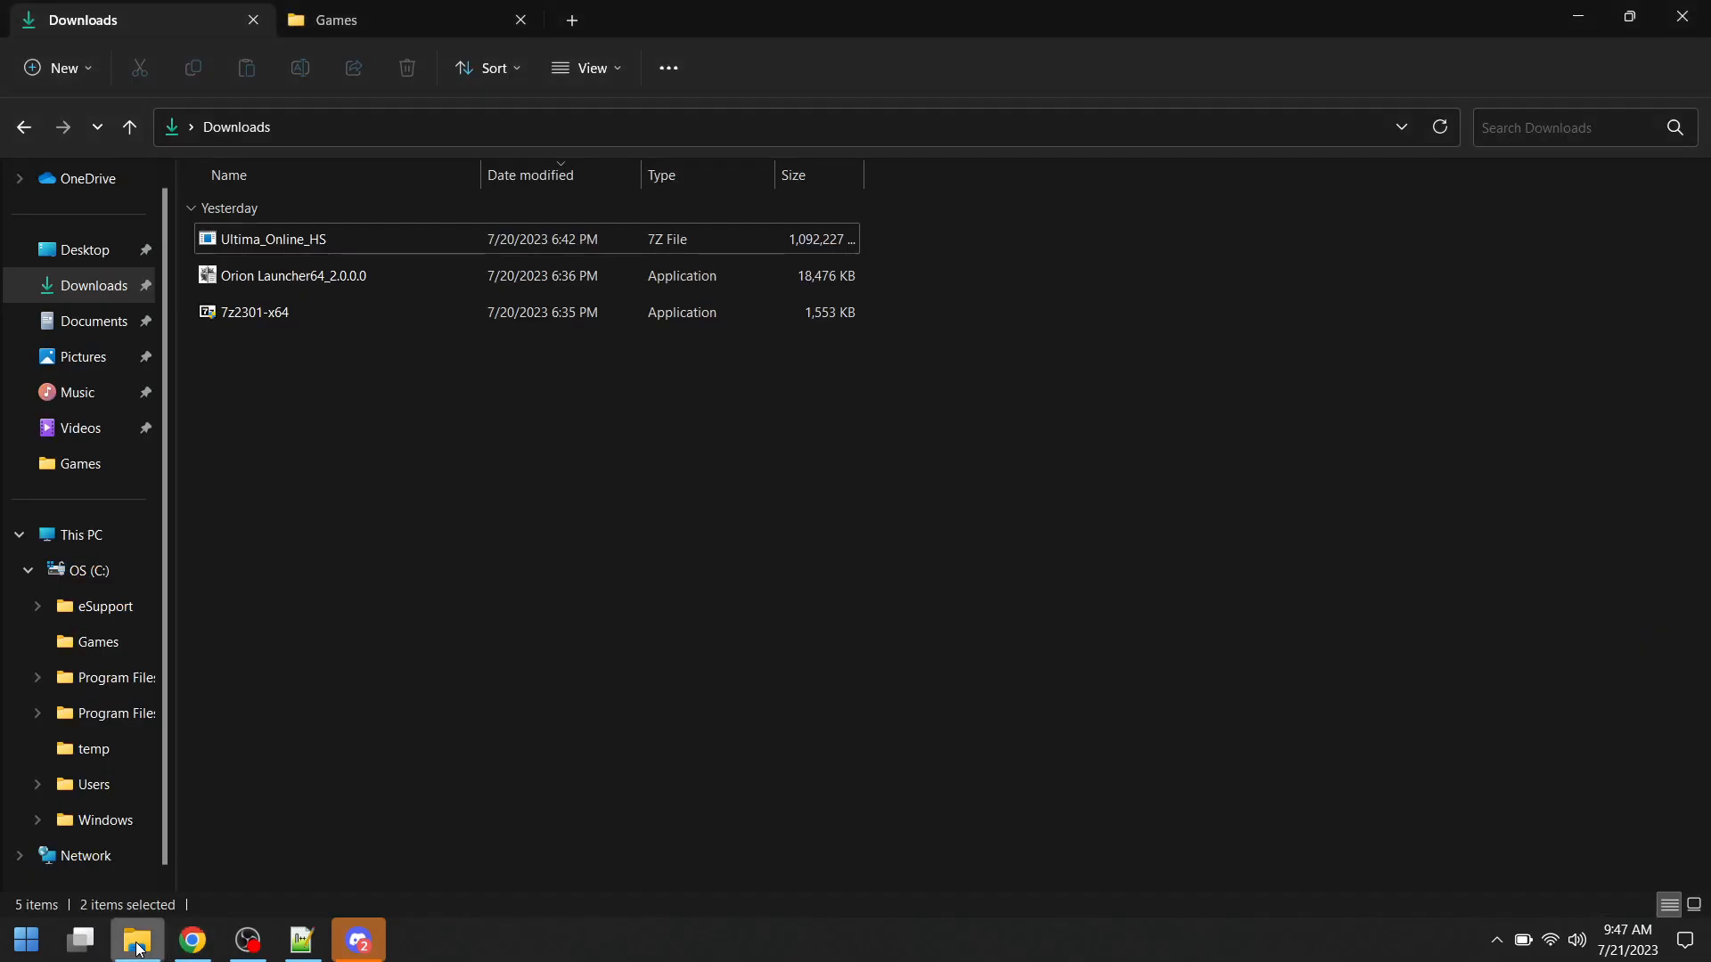
right_click(355, 242)
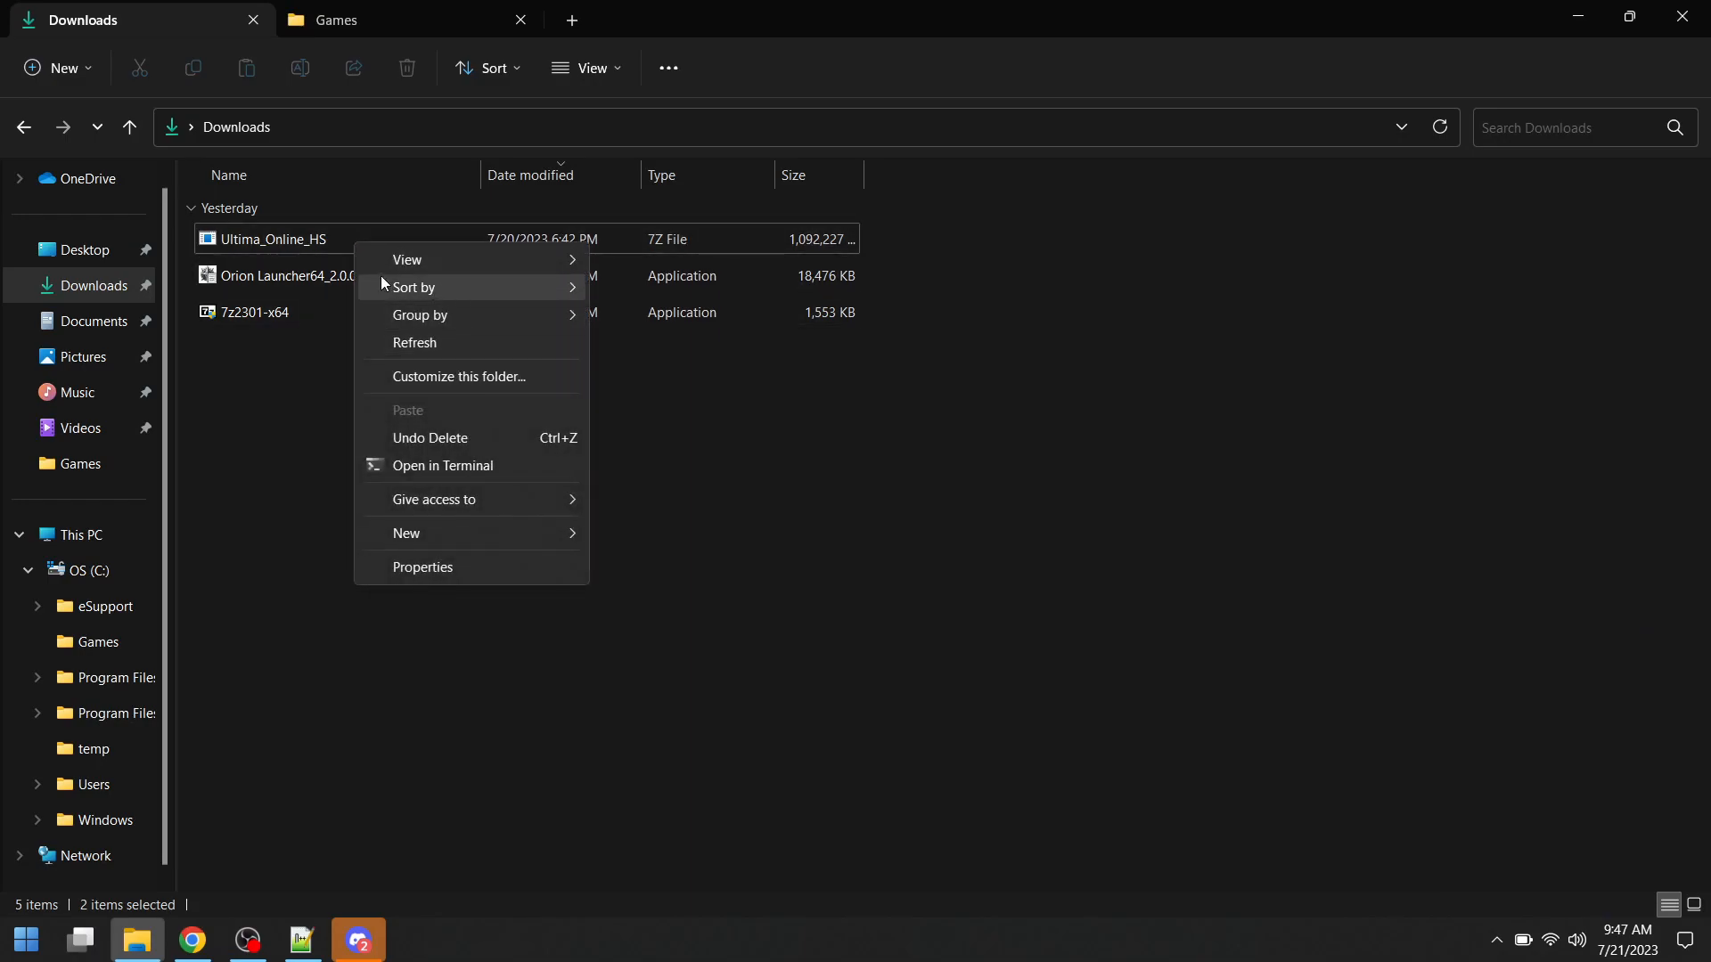
right_click(321, 237)
mouse_move(394, 337)
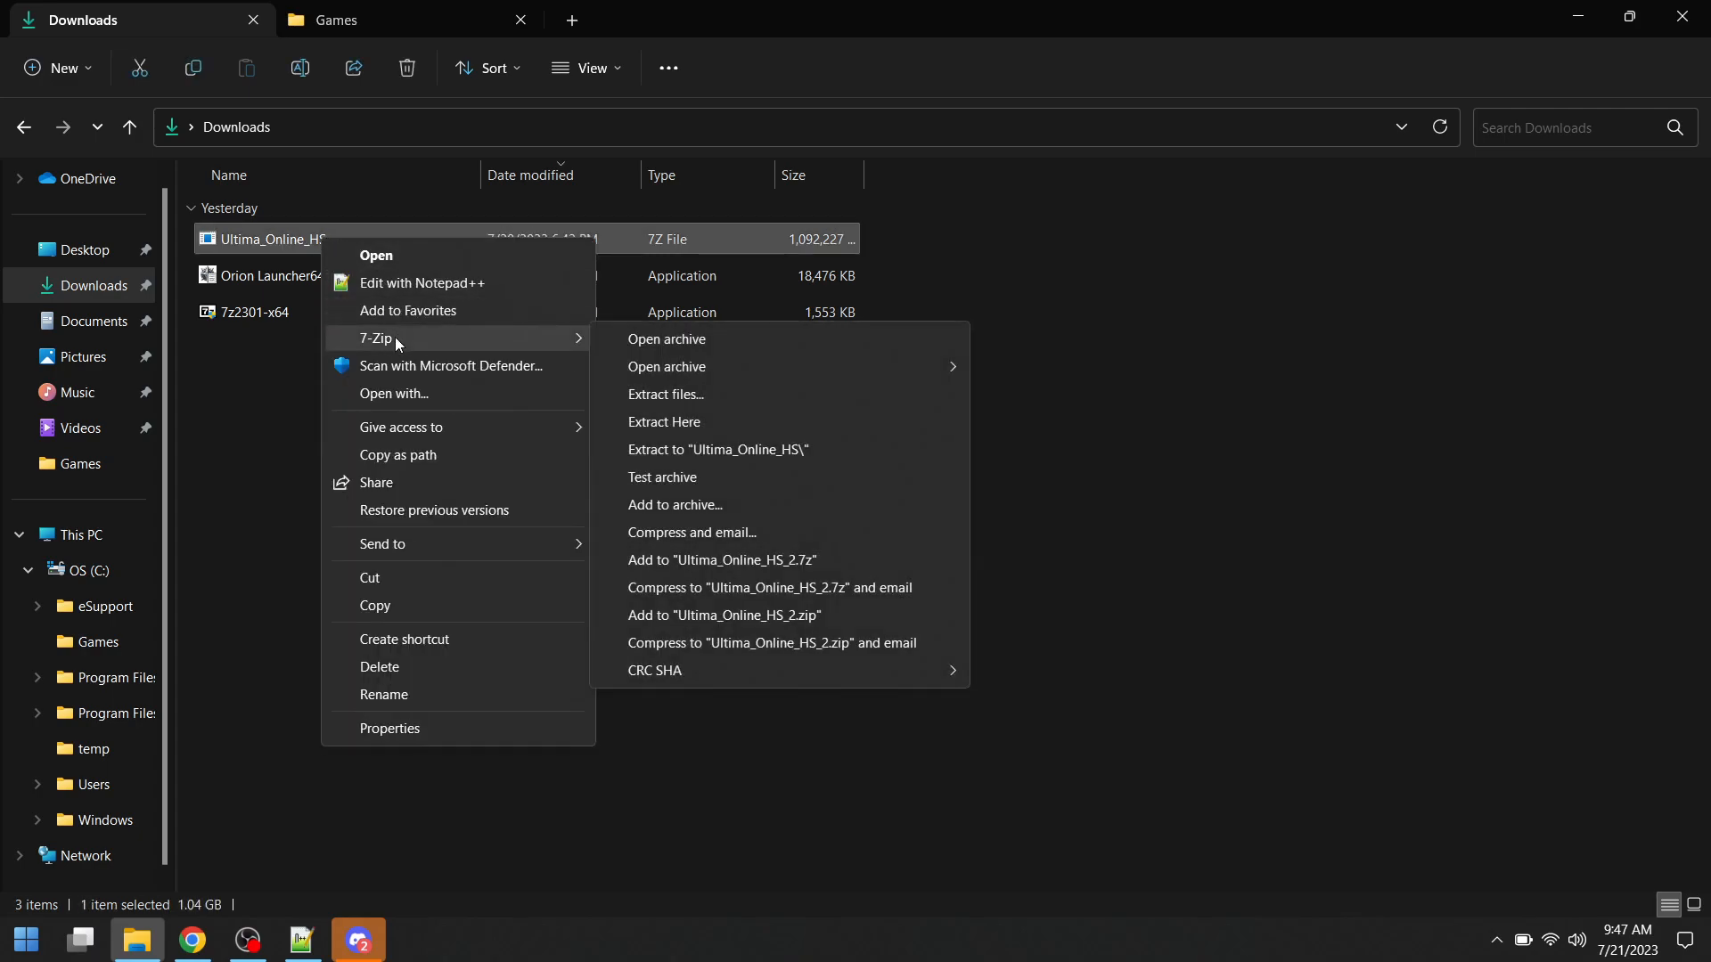
left_click(680, 426)
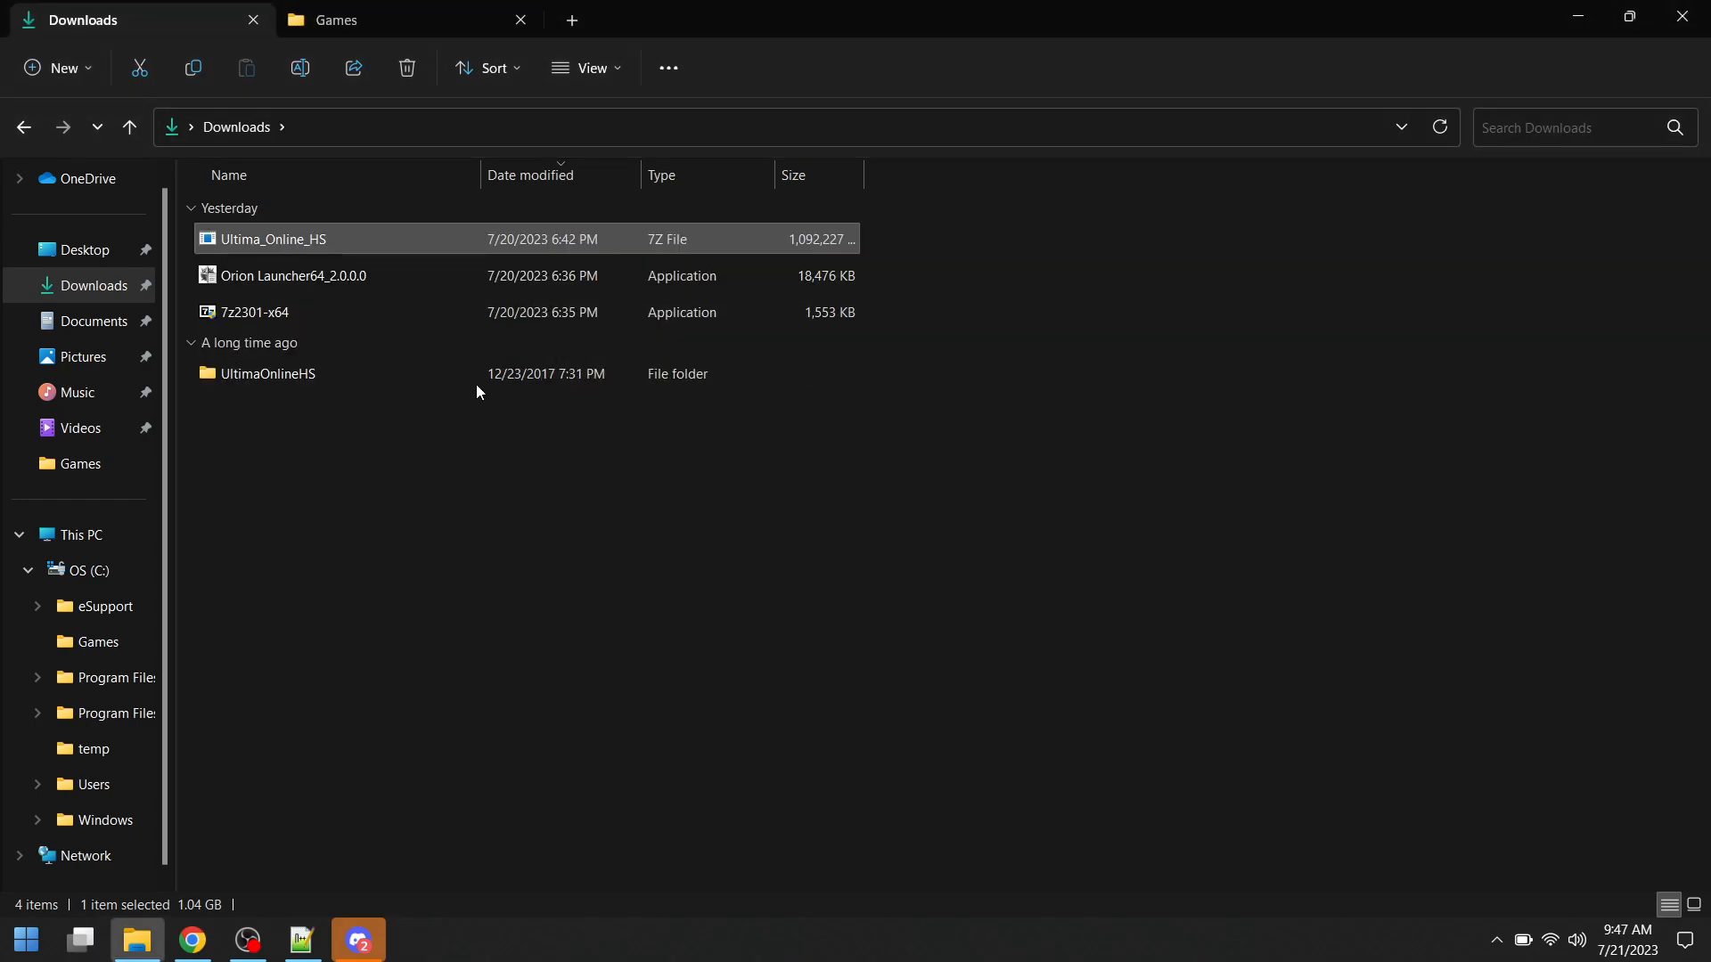
- Move the extracted UltimaOnlineHS folder from Downloads into C:\Games
left_click(313, 243)
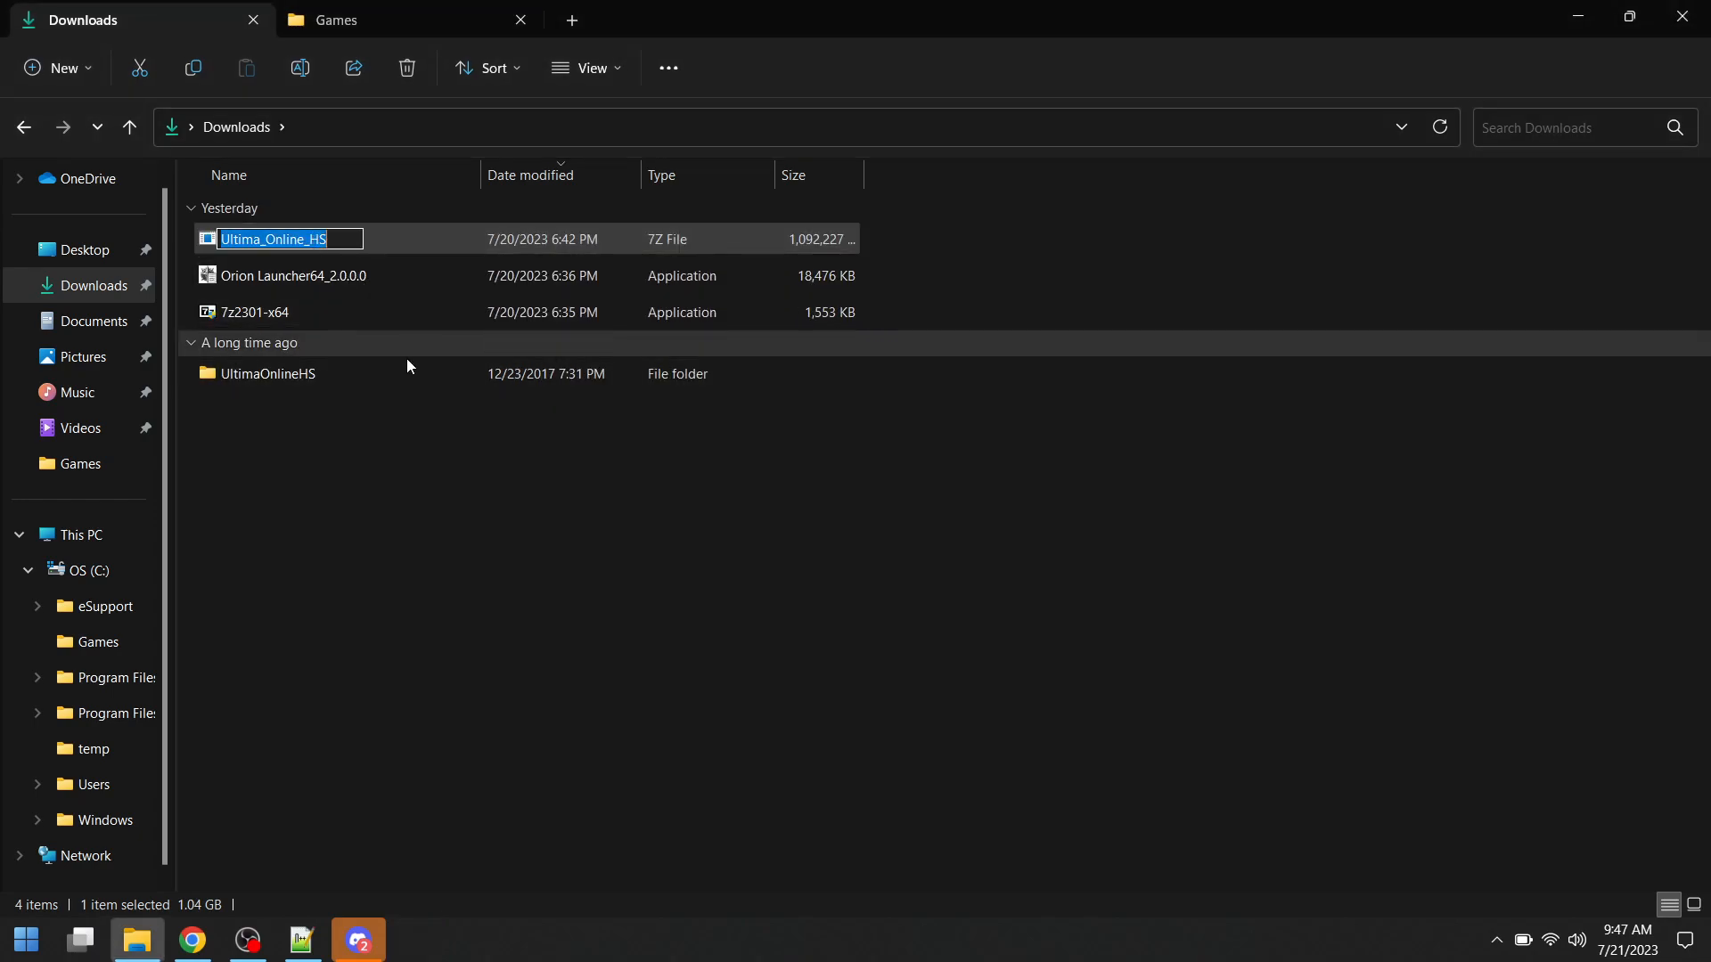
left_click(412, 405)
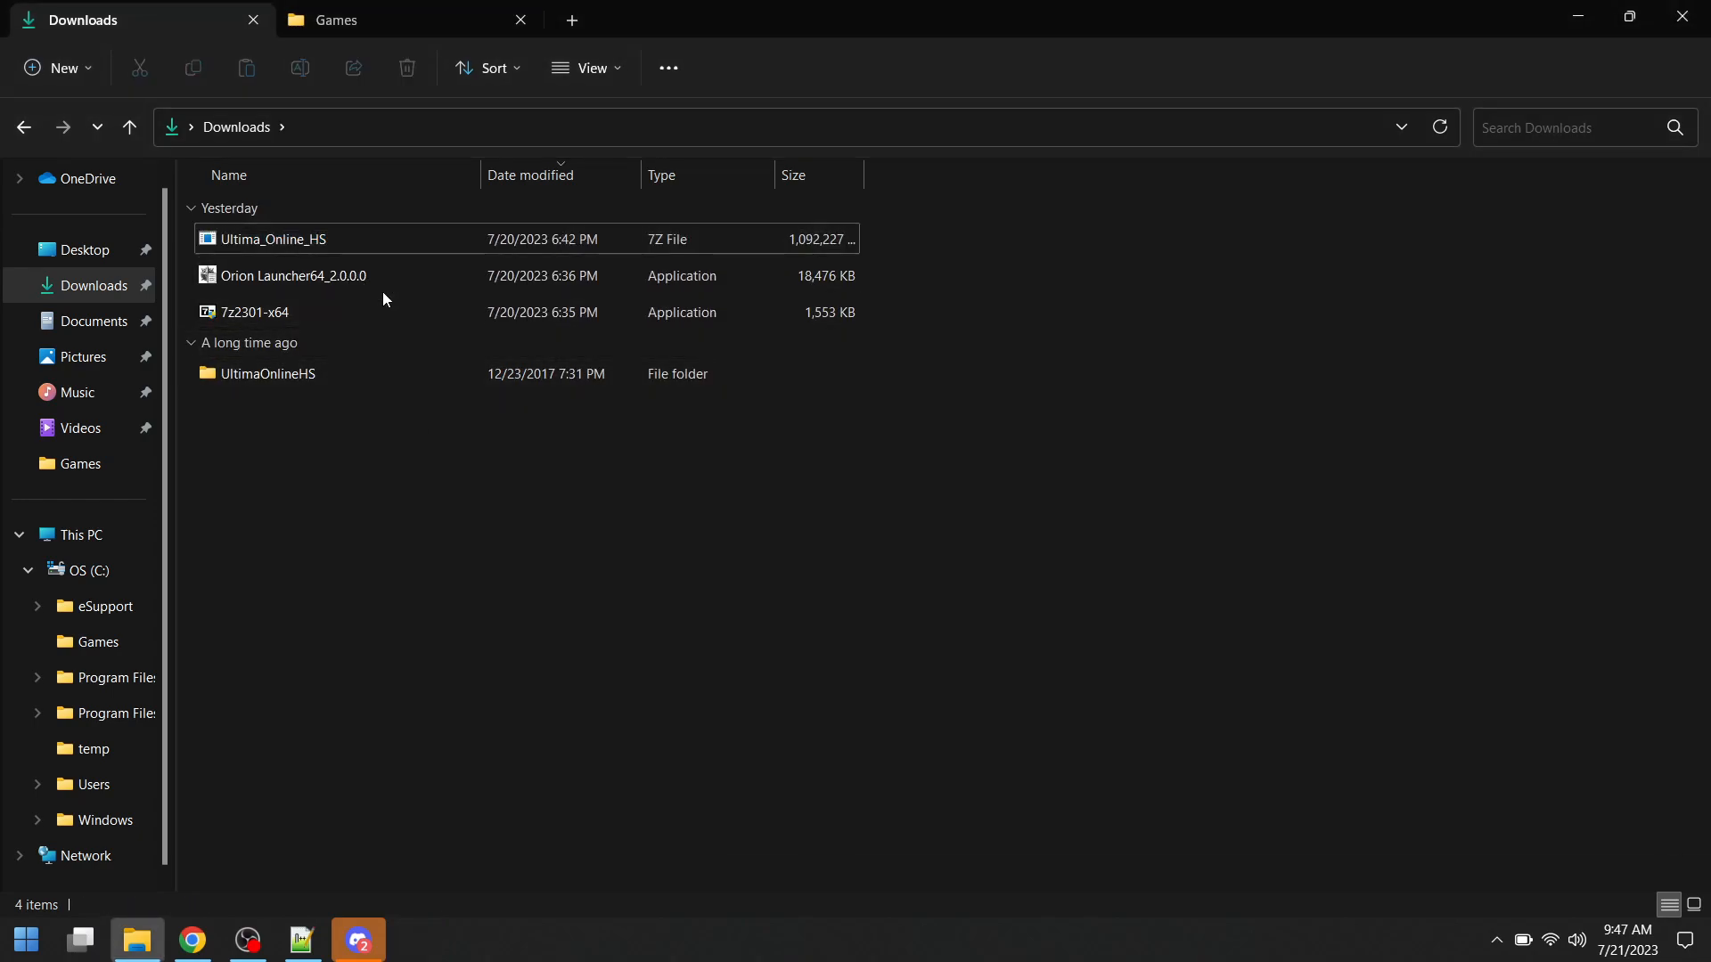
left_click(293, 373)
left_click_drag(297, 375, 87, 649)
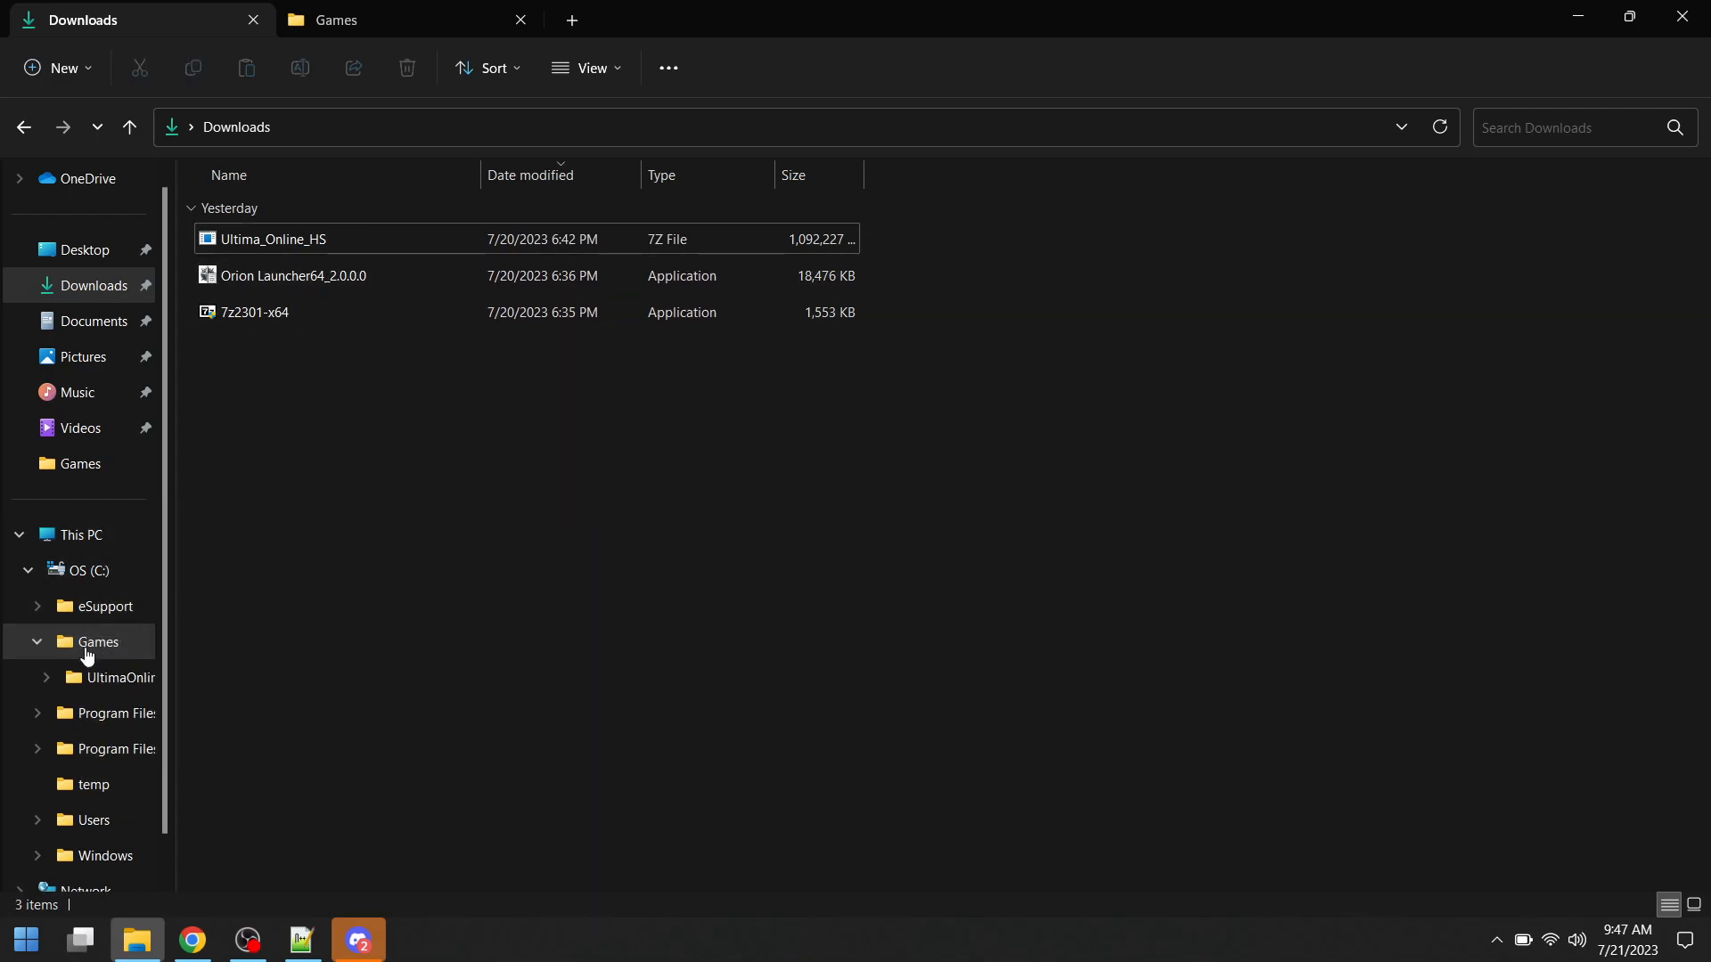
- Open the UltimaOnlineHS folder inside C:\Games and look through the game files
left_click(92, 655)
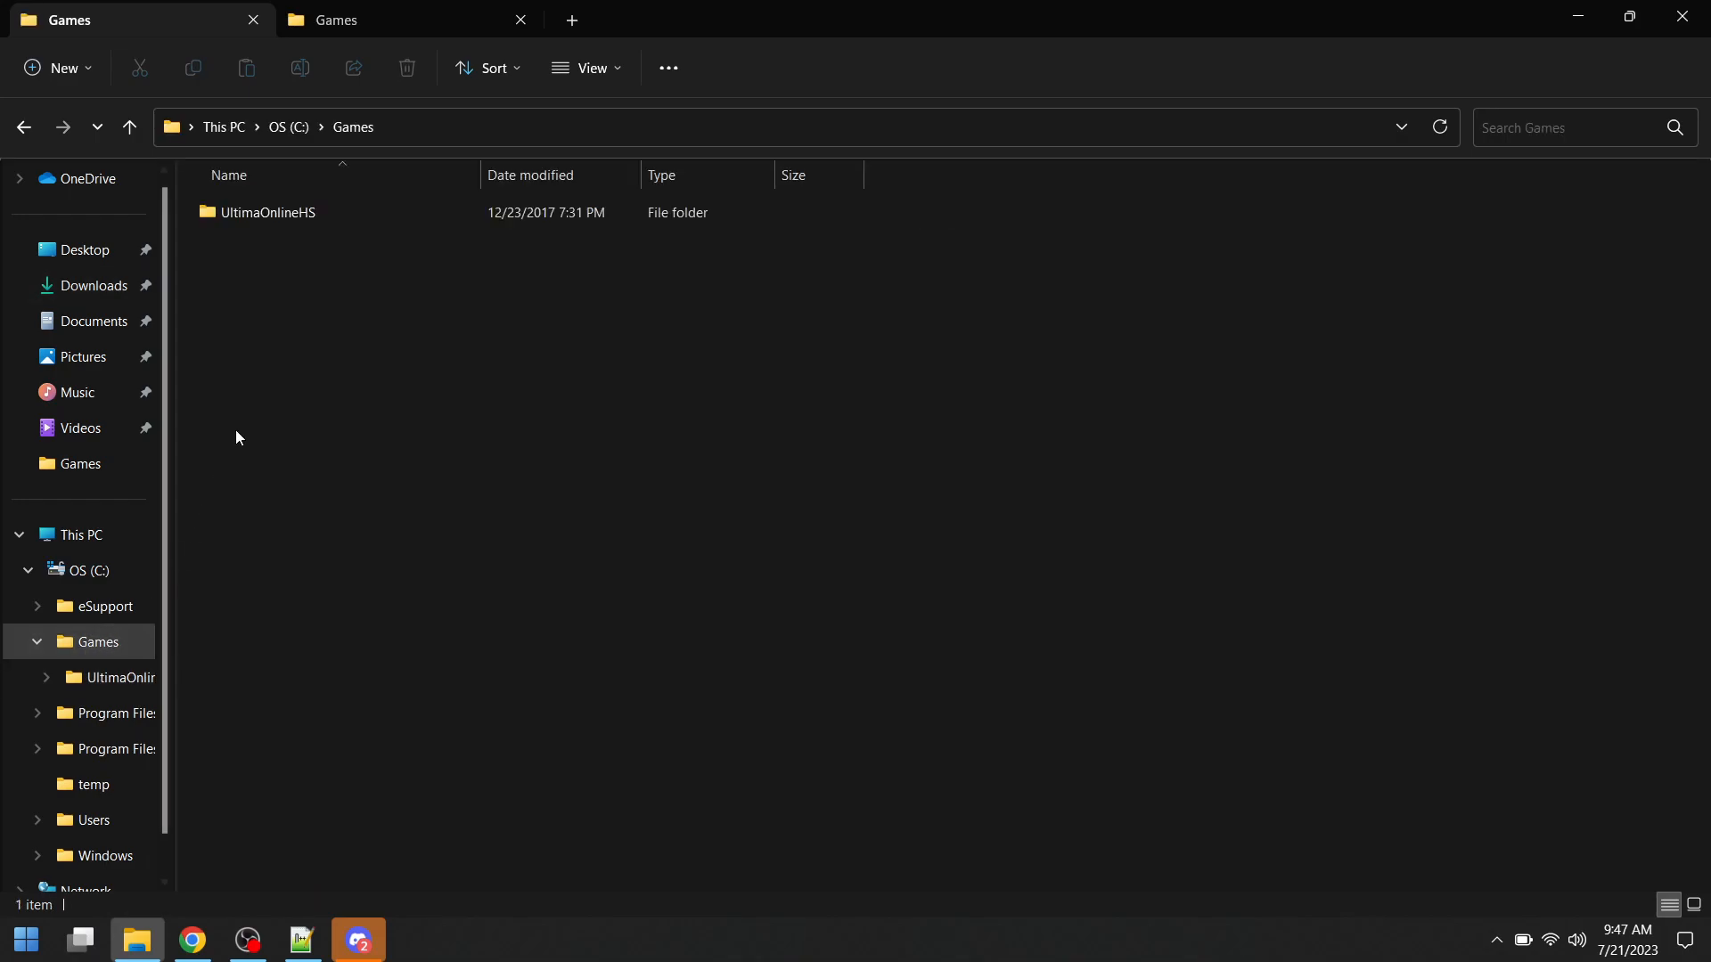
left_click(281, 221)
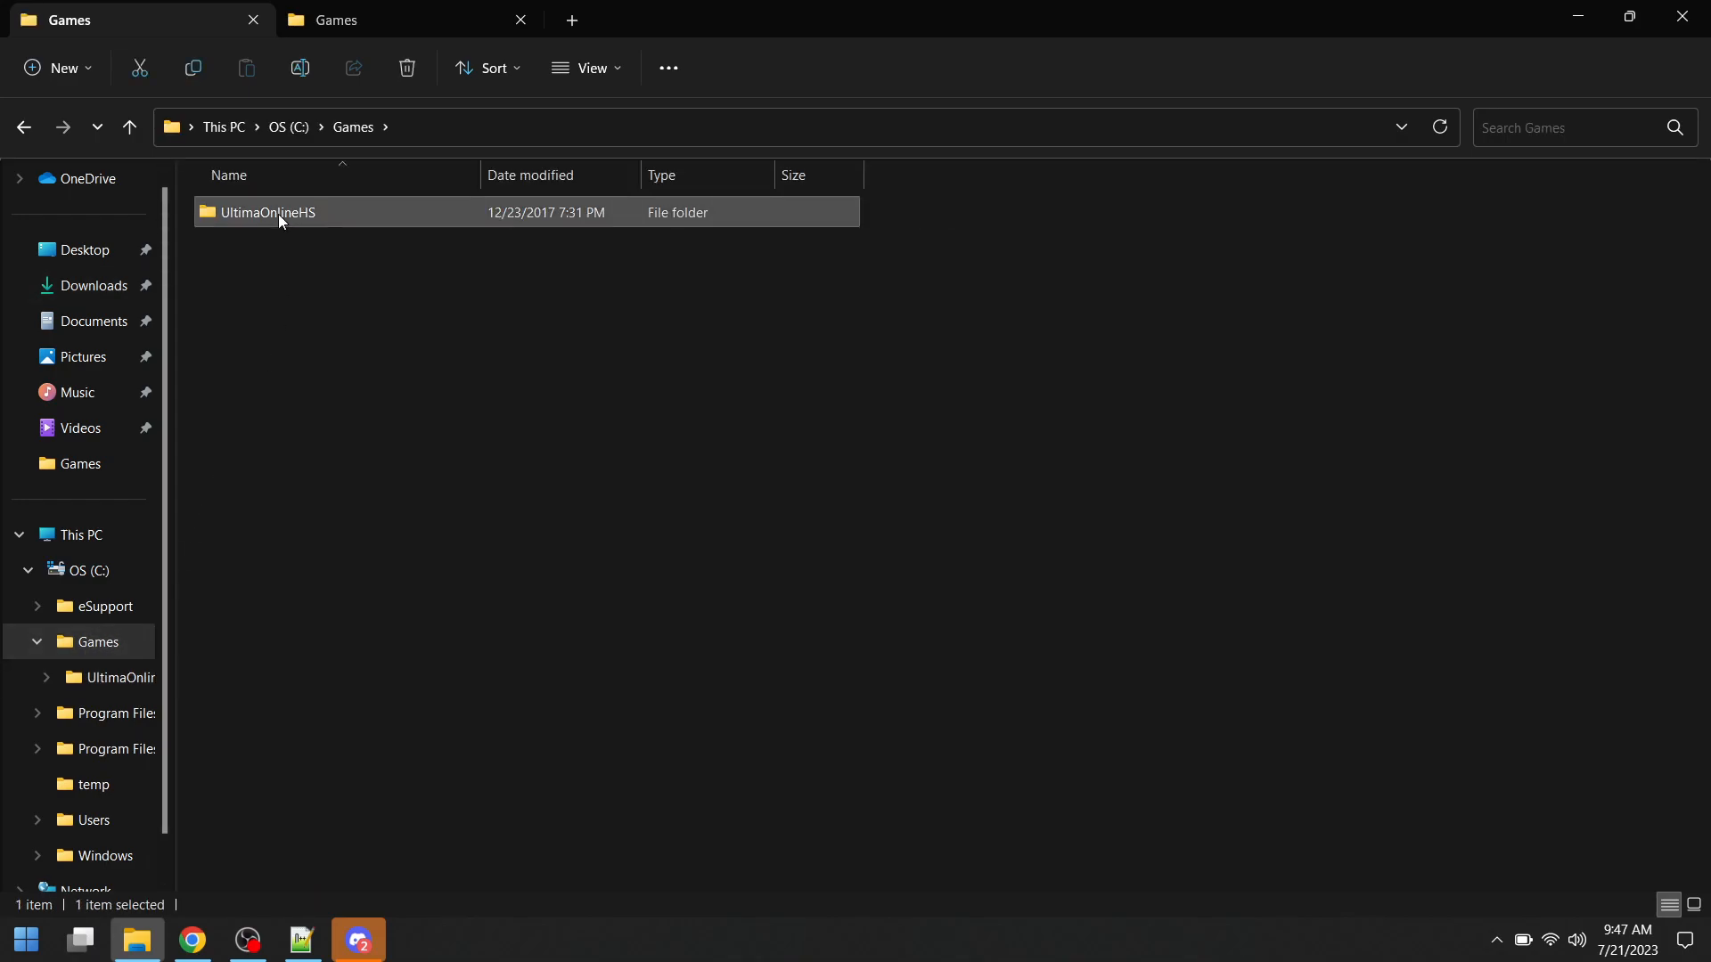
double_click(278, 214)
scroll(601, 342, "down", 5)
scroll(591, 400, "down", 8)
scroll(460, 419, "up", 2)
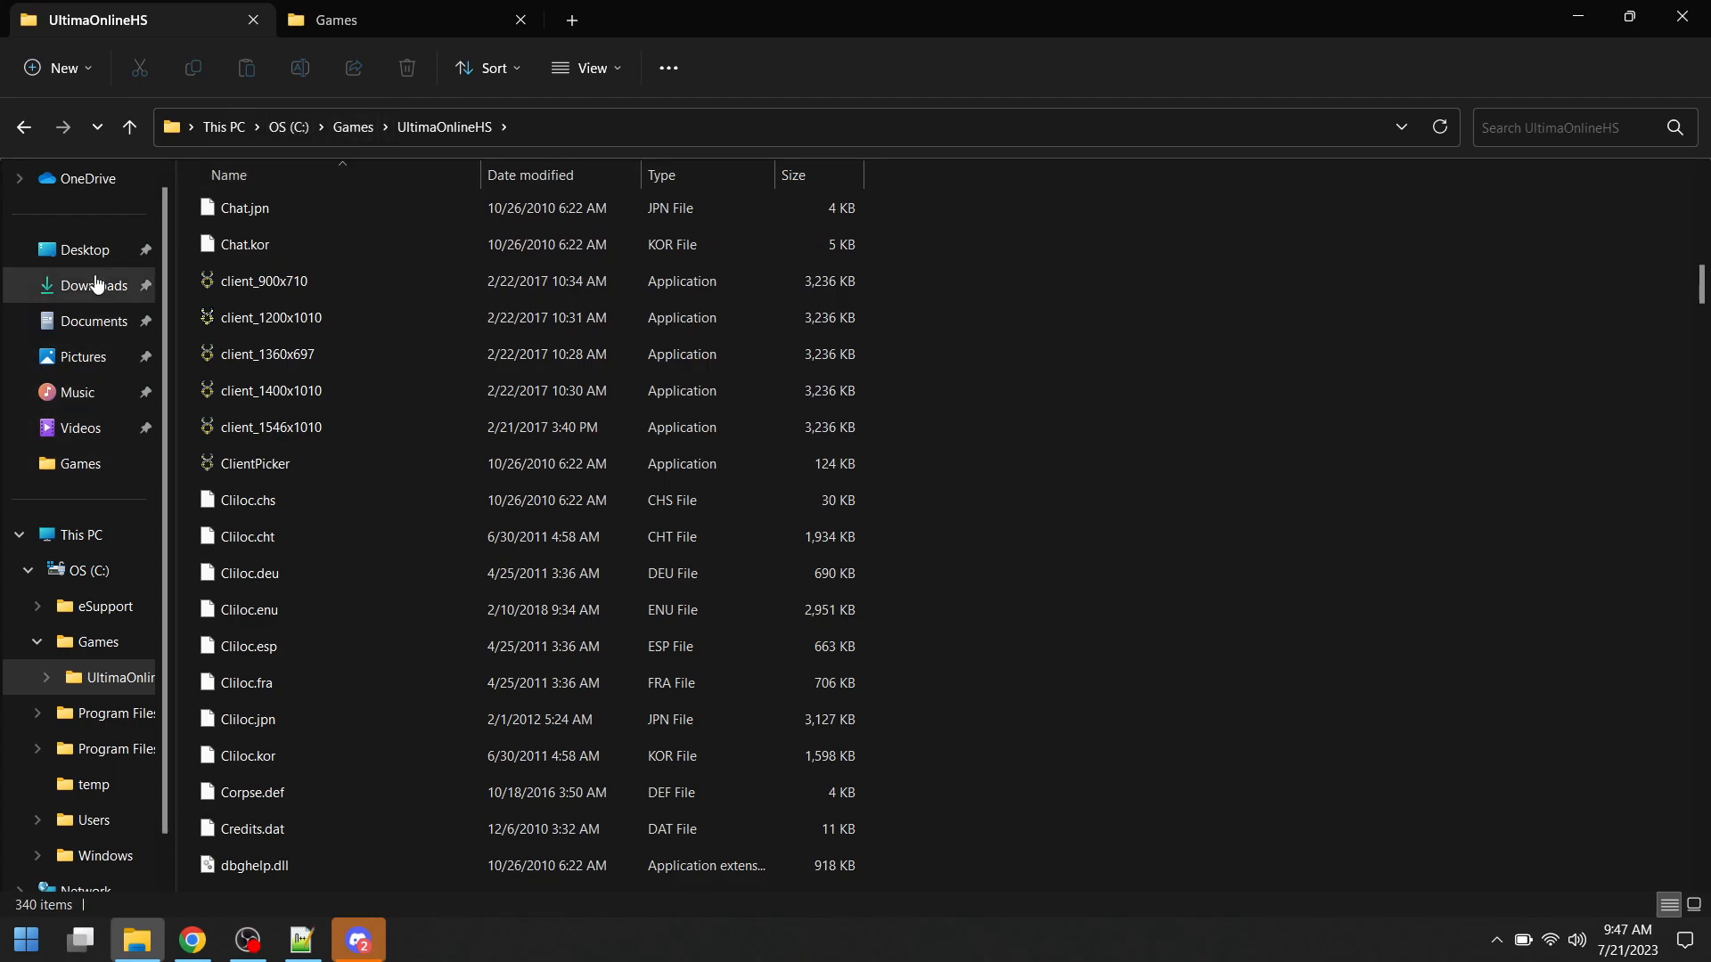
- Start the Orion Launcher64_2.0.0.0 installer from Downloads with English as the setup language
left_click(131, 286)
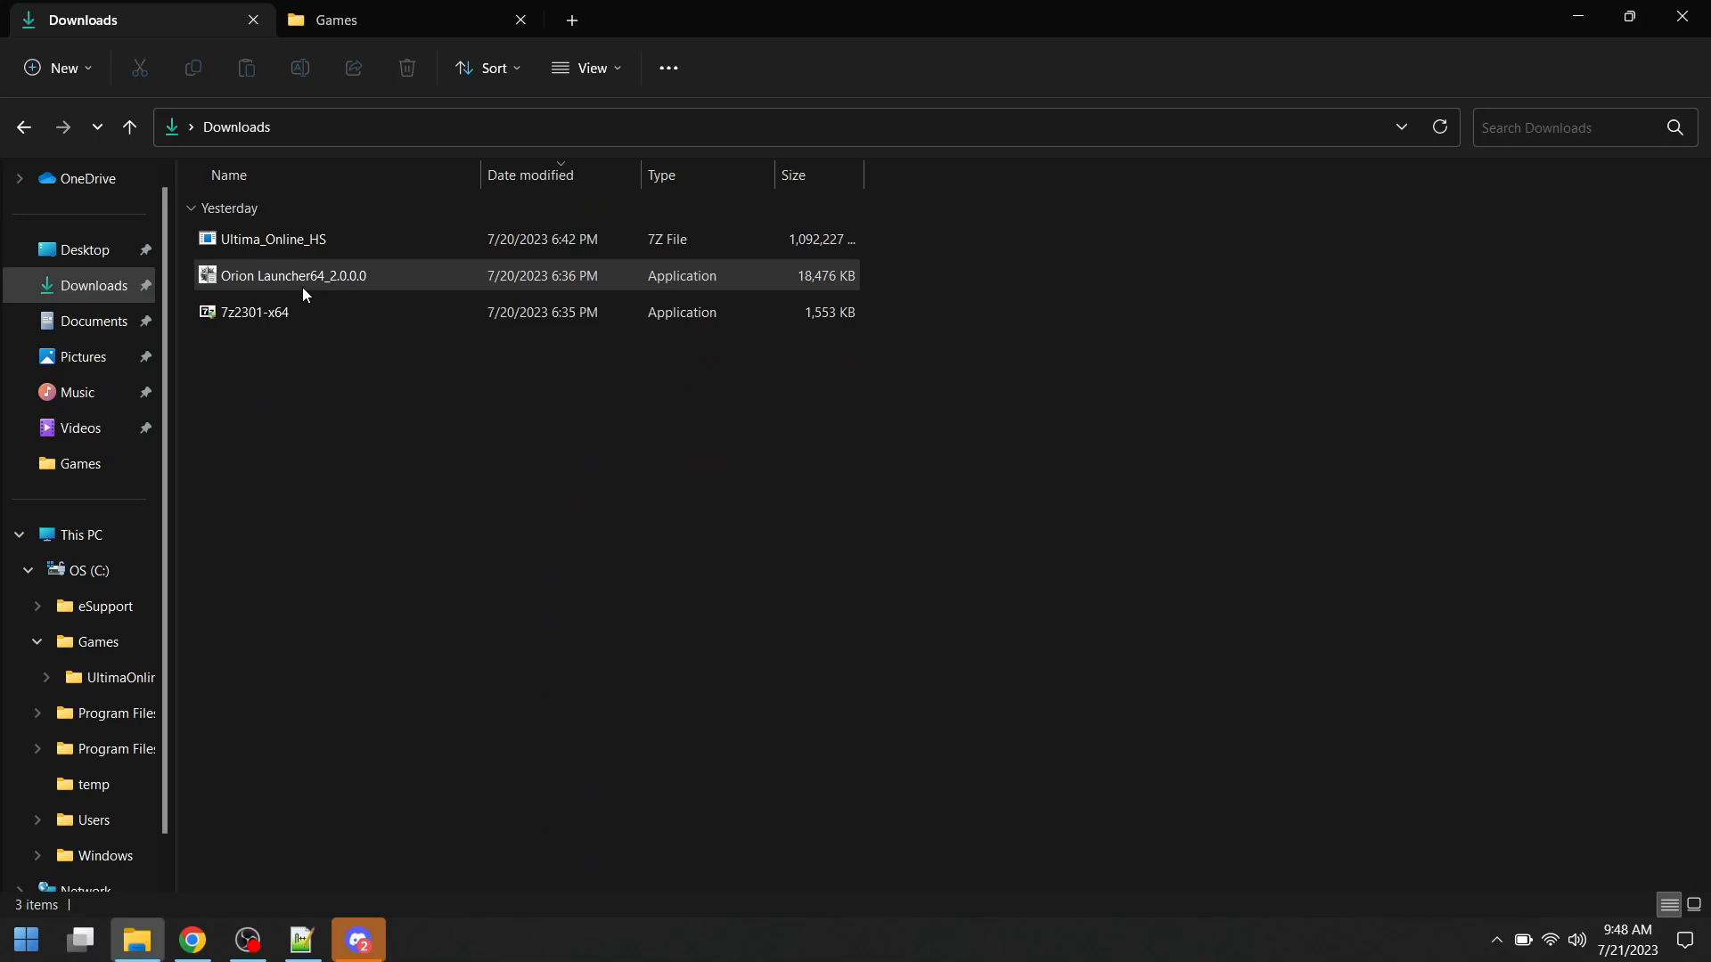
left_click(333, 281)
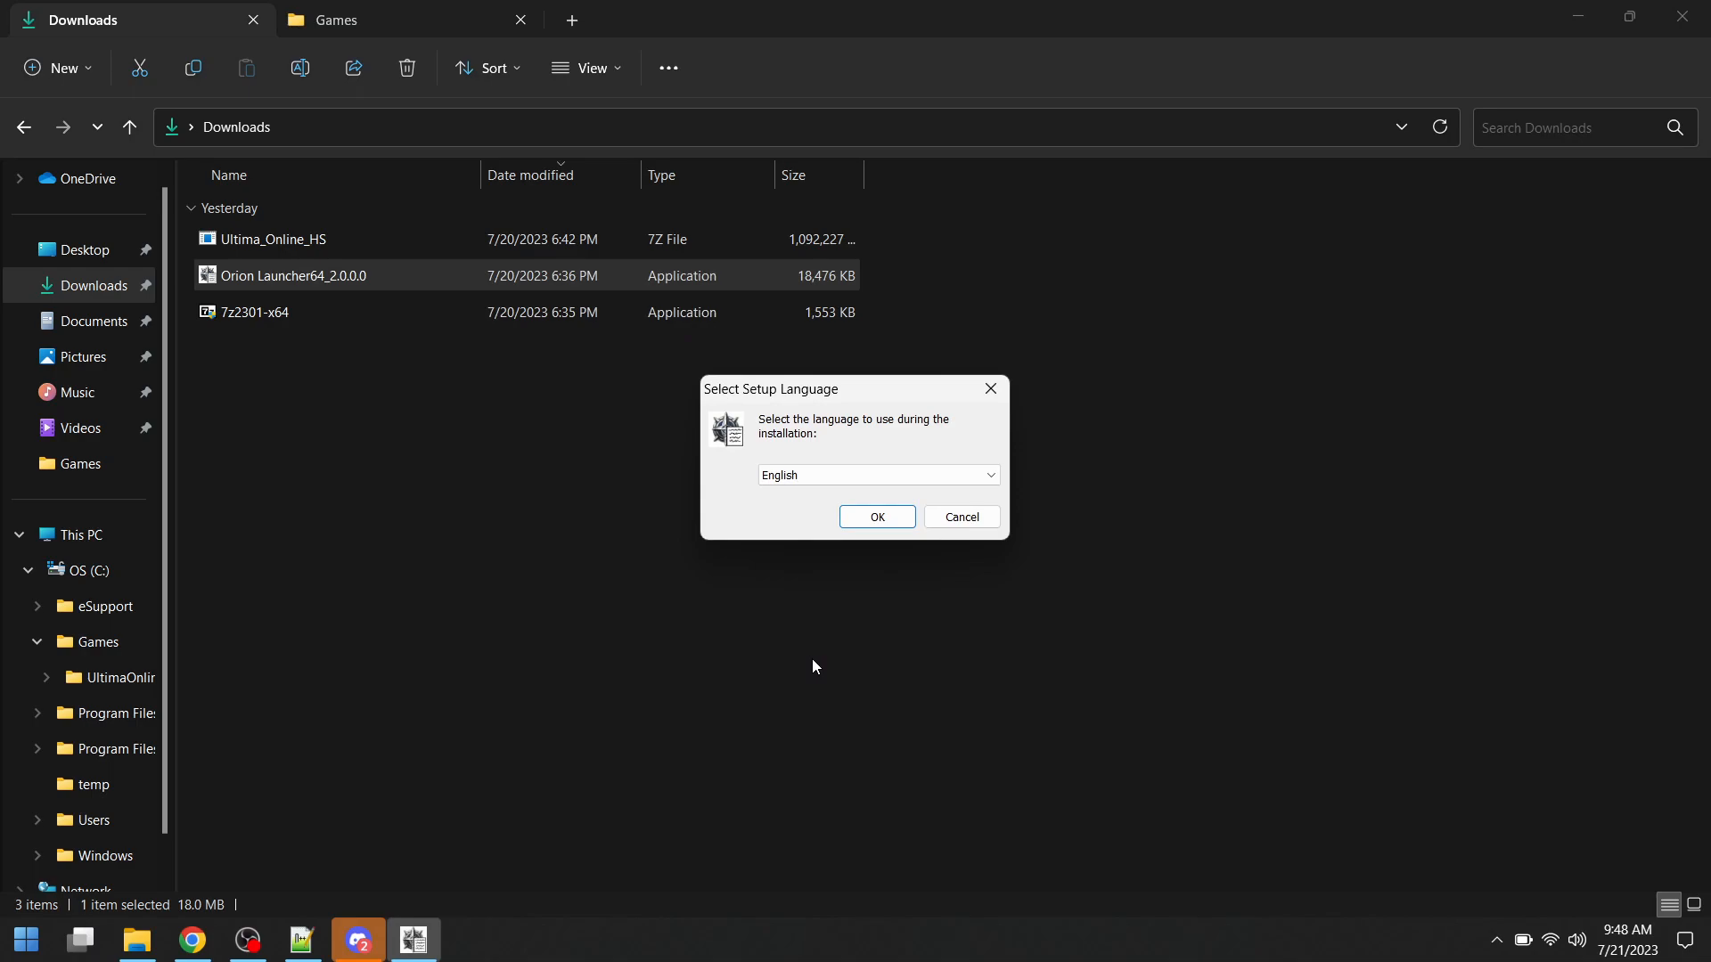
left_click(878, 519)
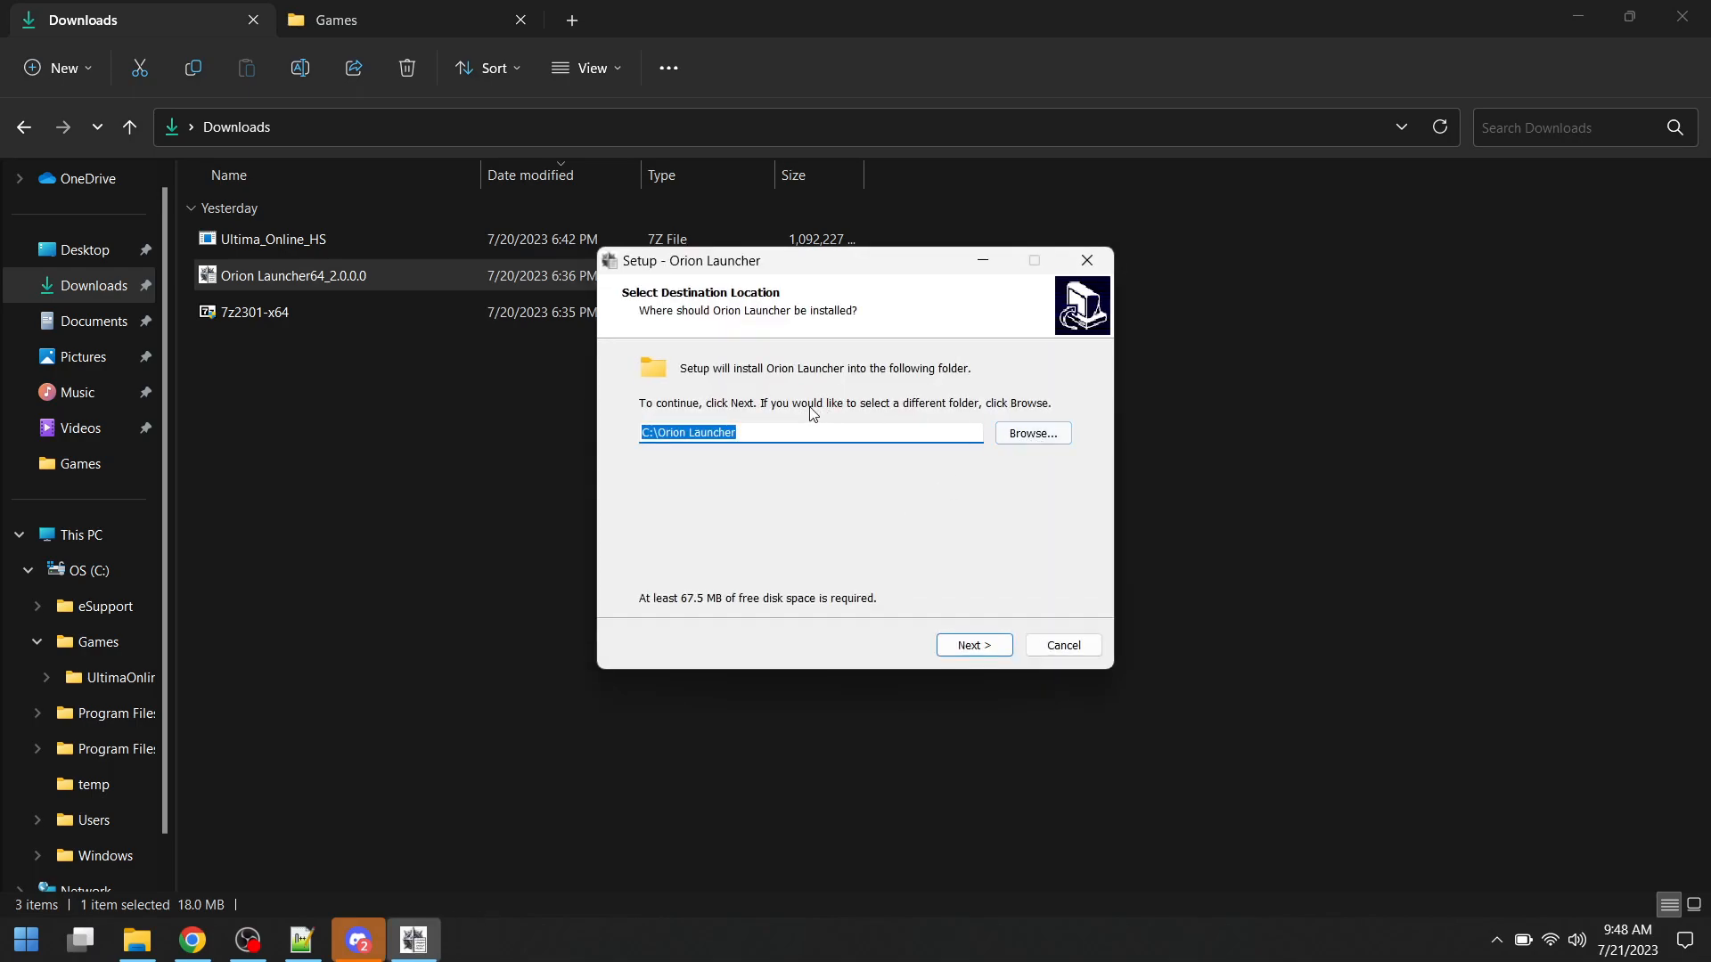
- Set the installation destination to C:\Games\UltimaOnlineHS without an Orion Launcher subfolder, and agree to use the existing folder
left_click(1029, 435)
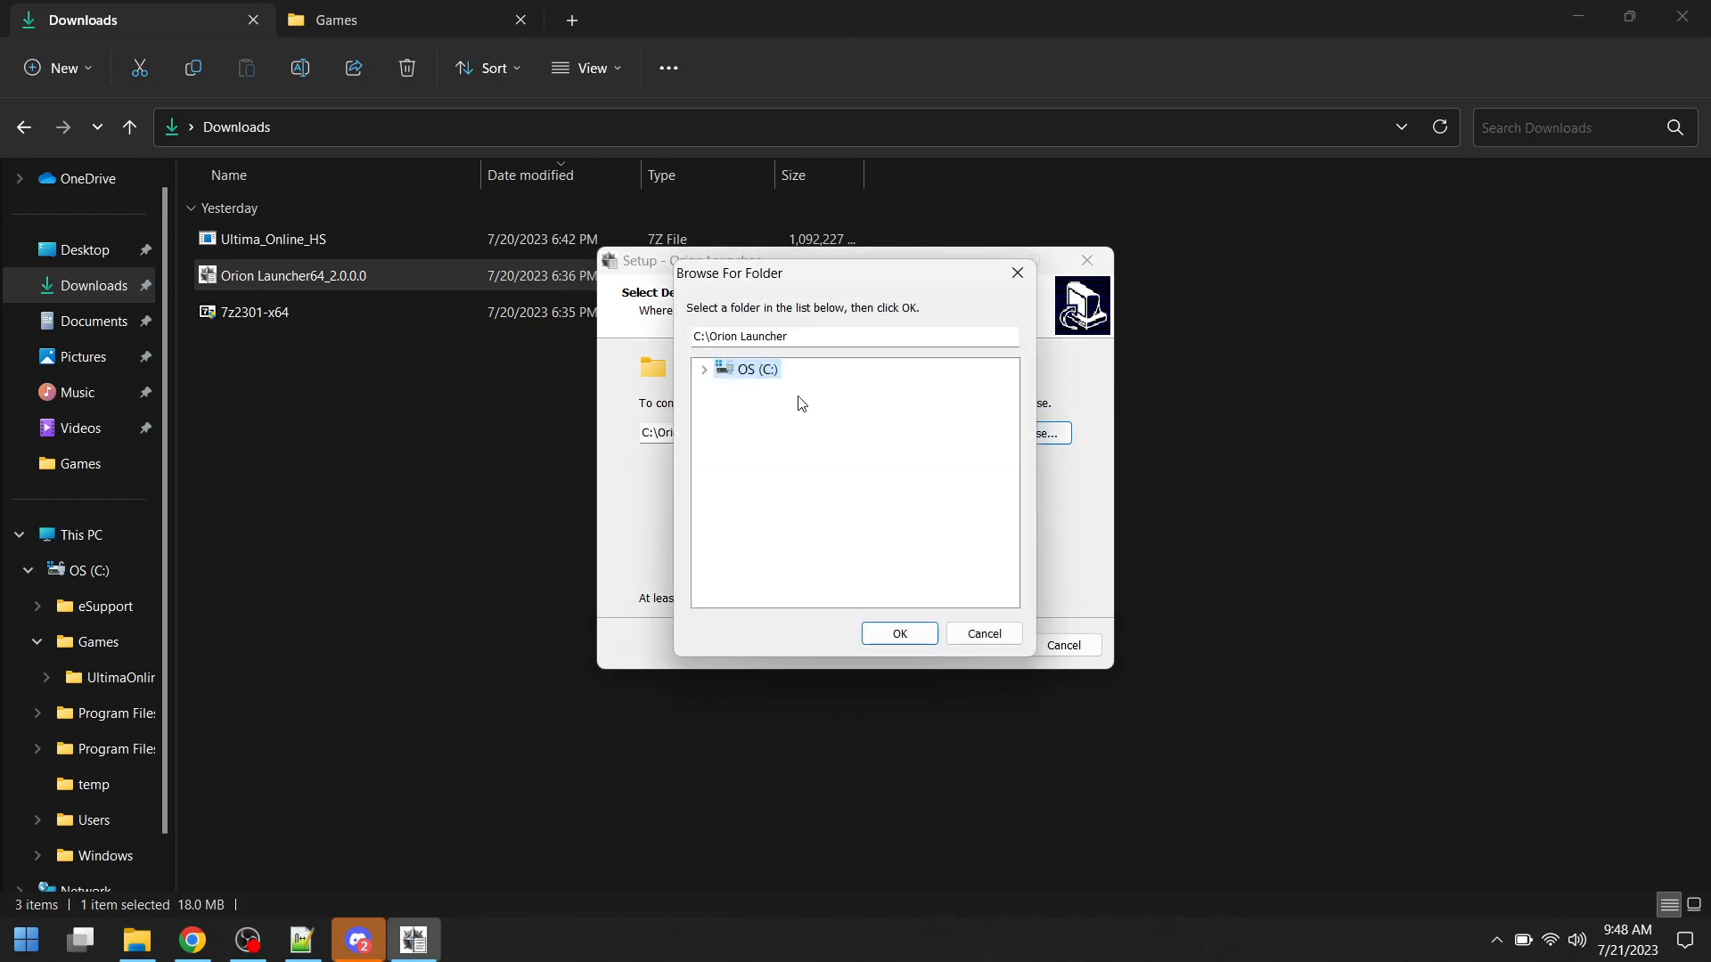
left_click(705, 371)
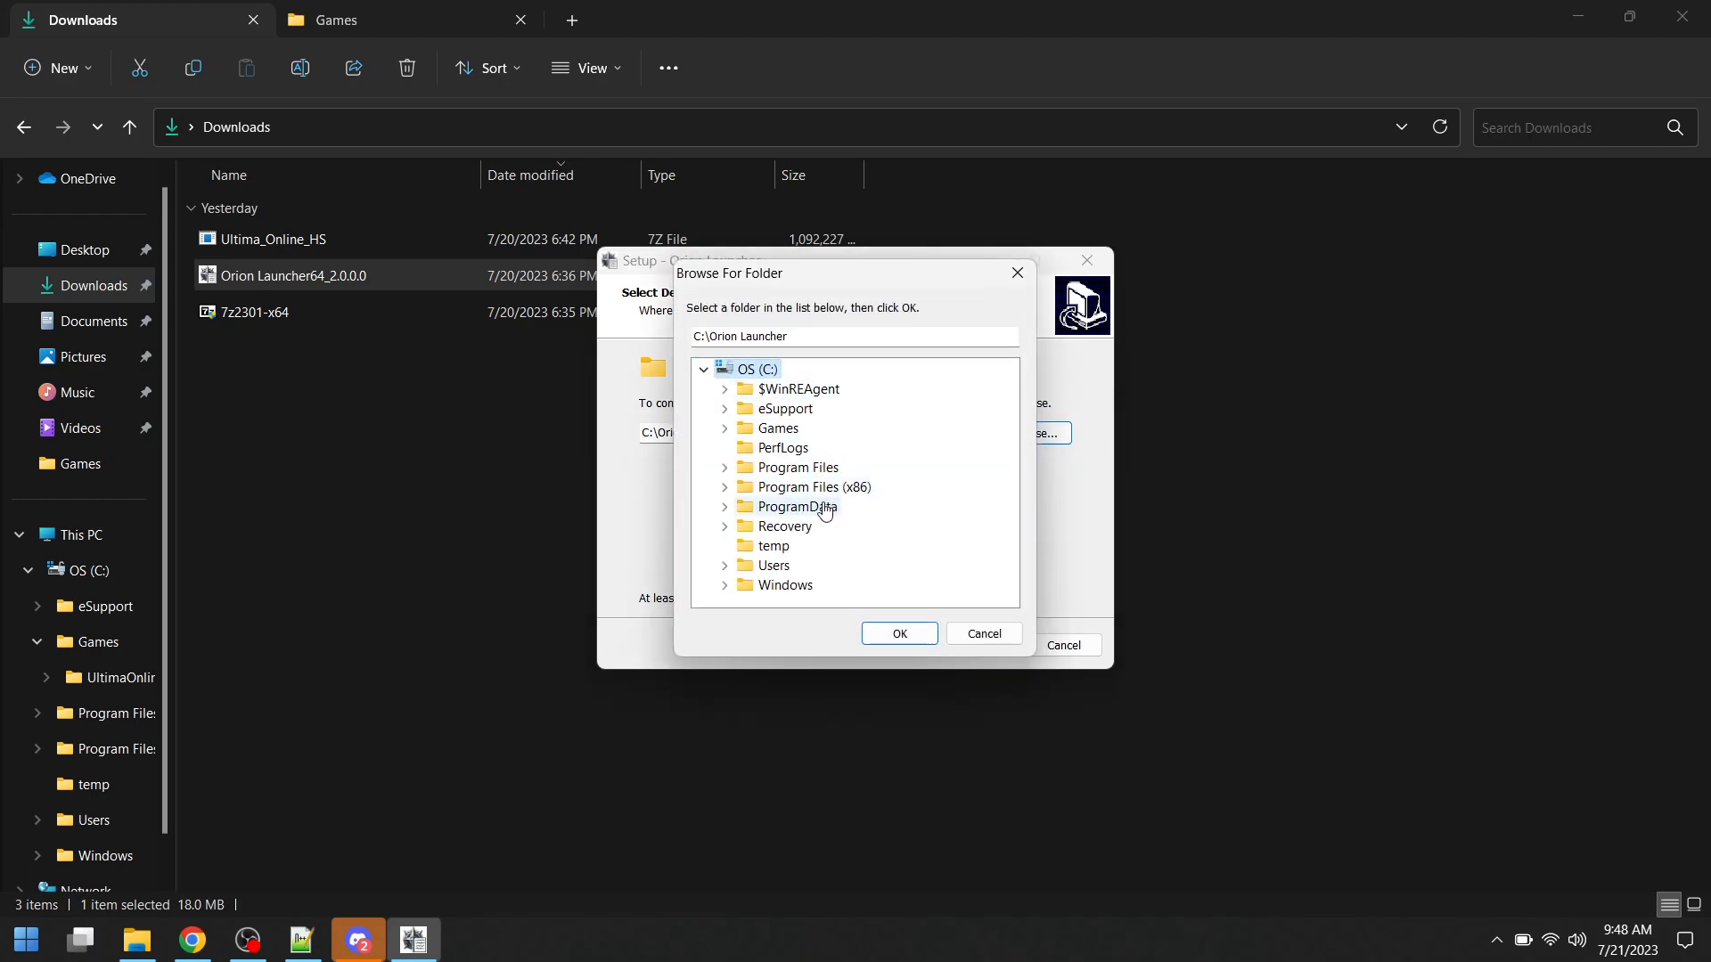
double_click(779, 434)
left_click(789, 451)
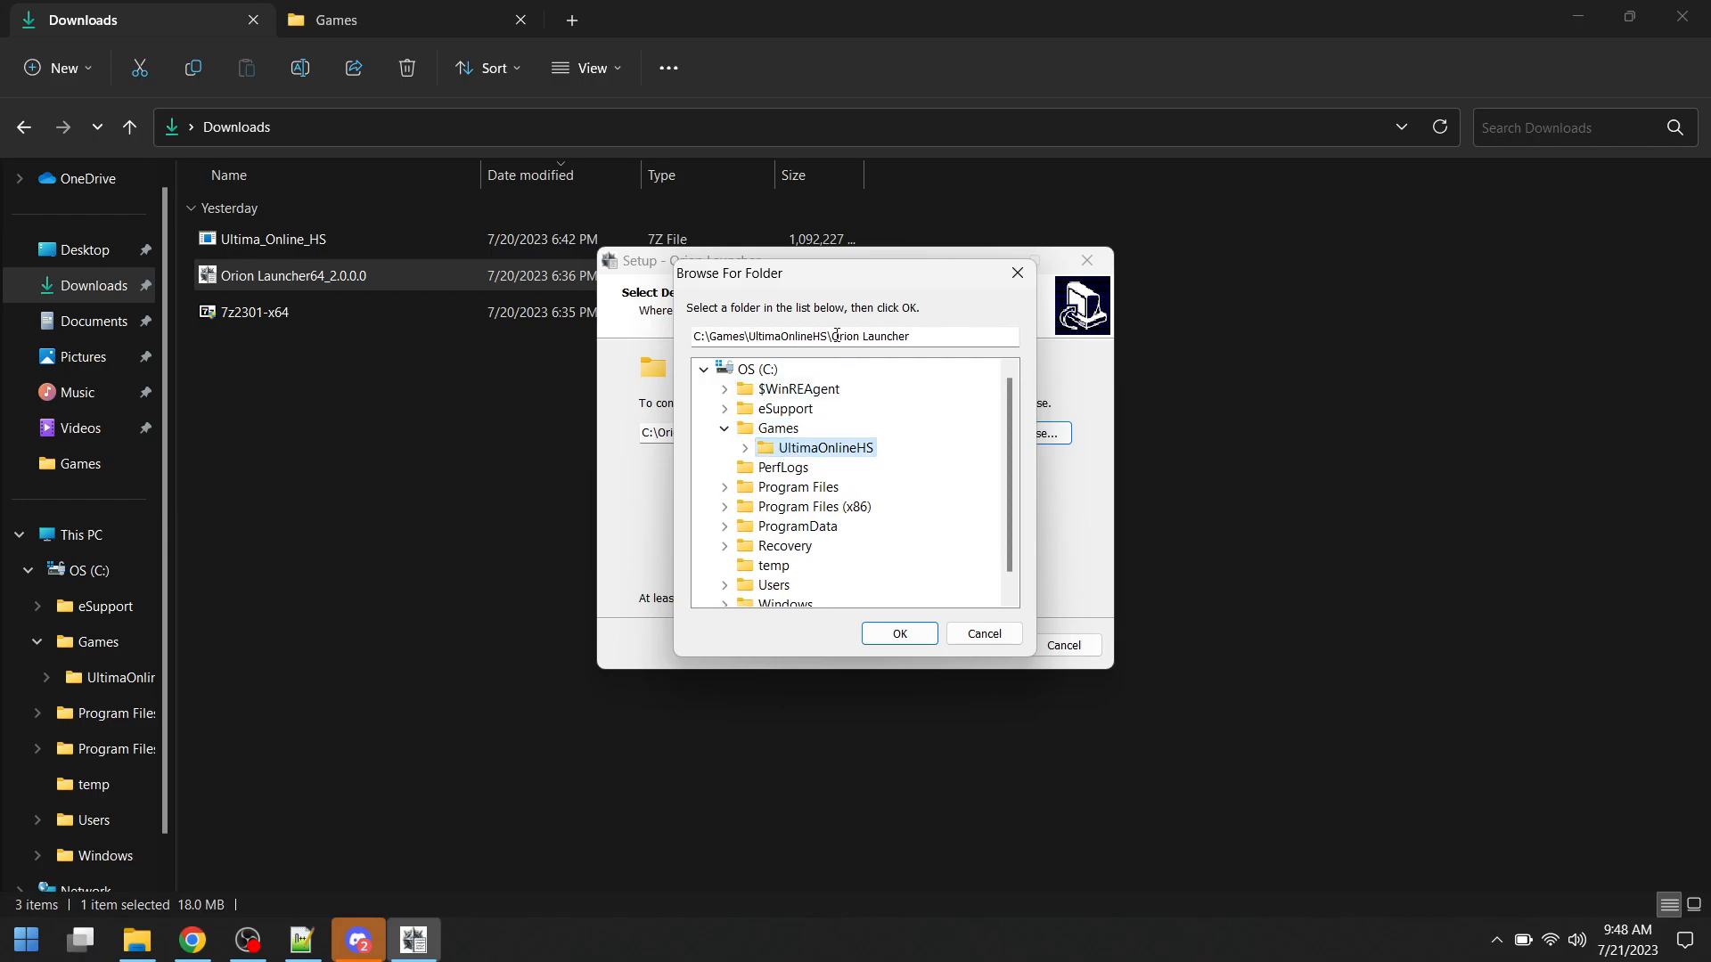
left_click_drag(835, 337, 944, 341)
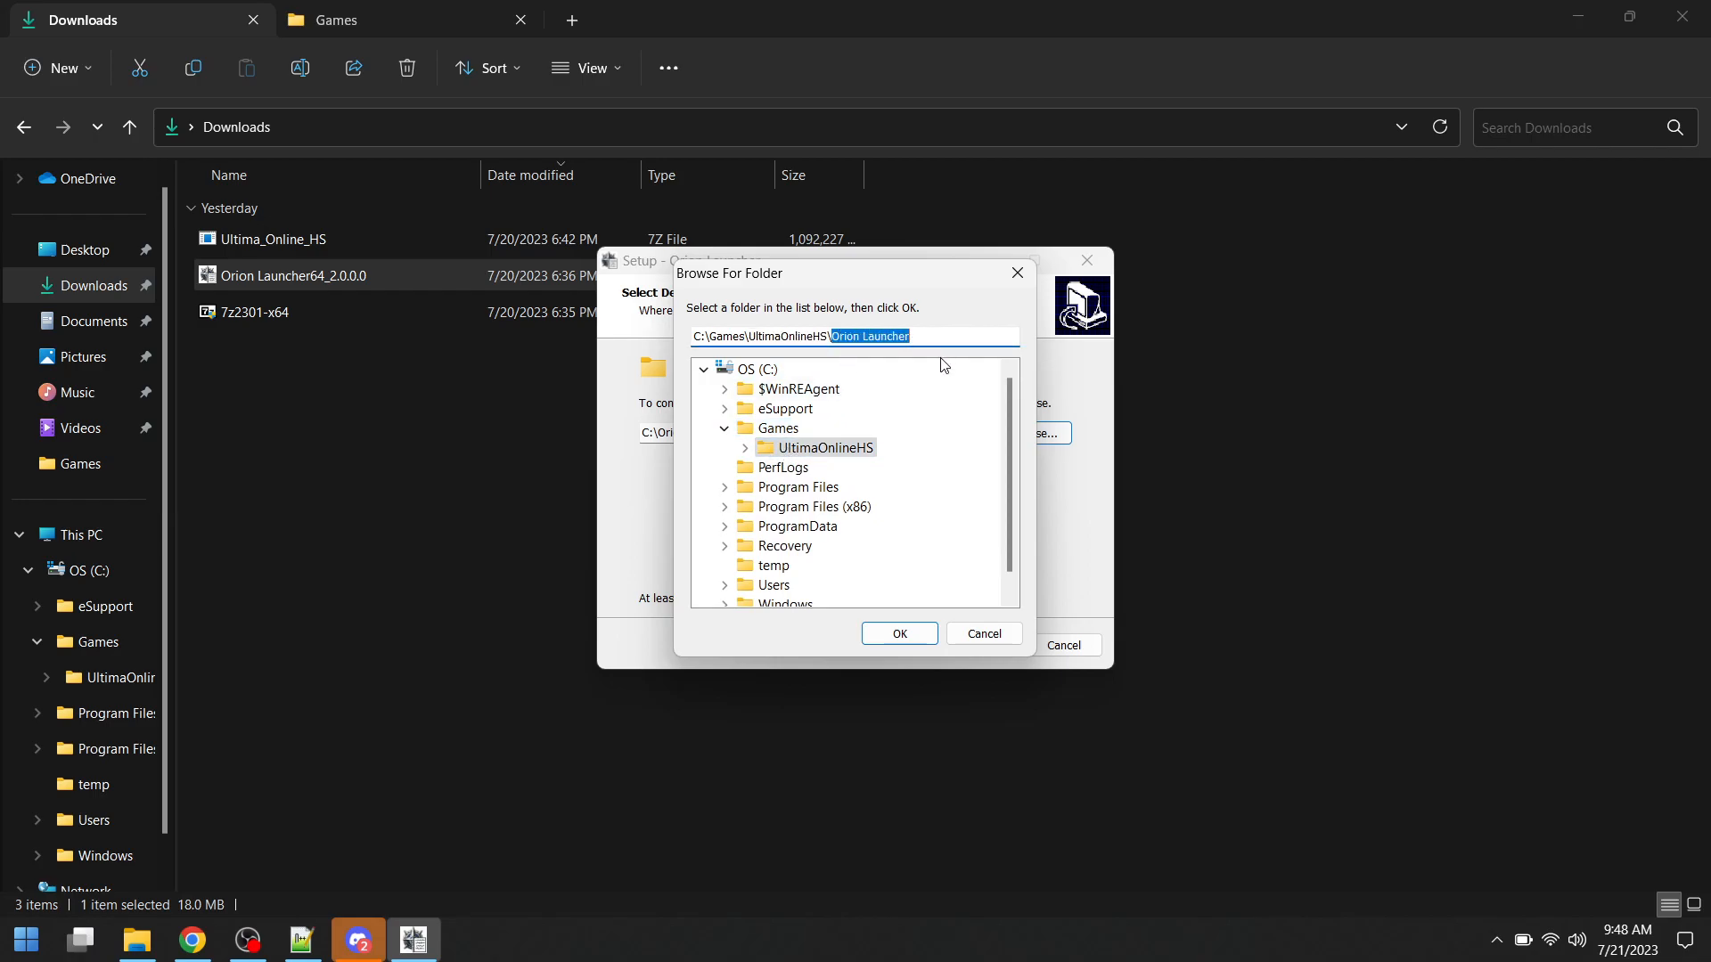
key("BackSpace")
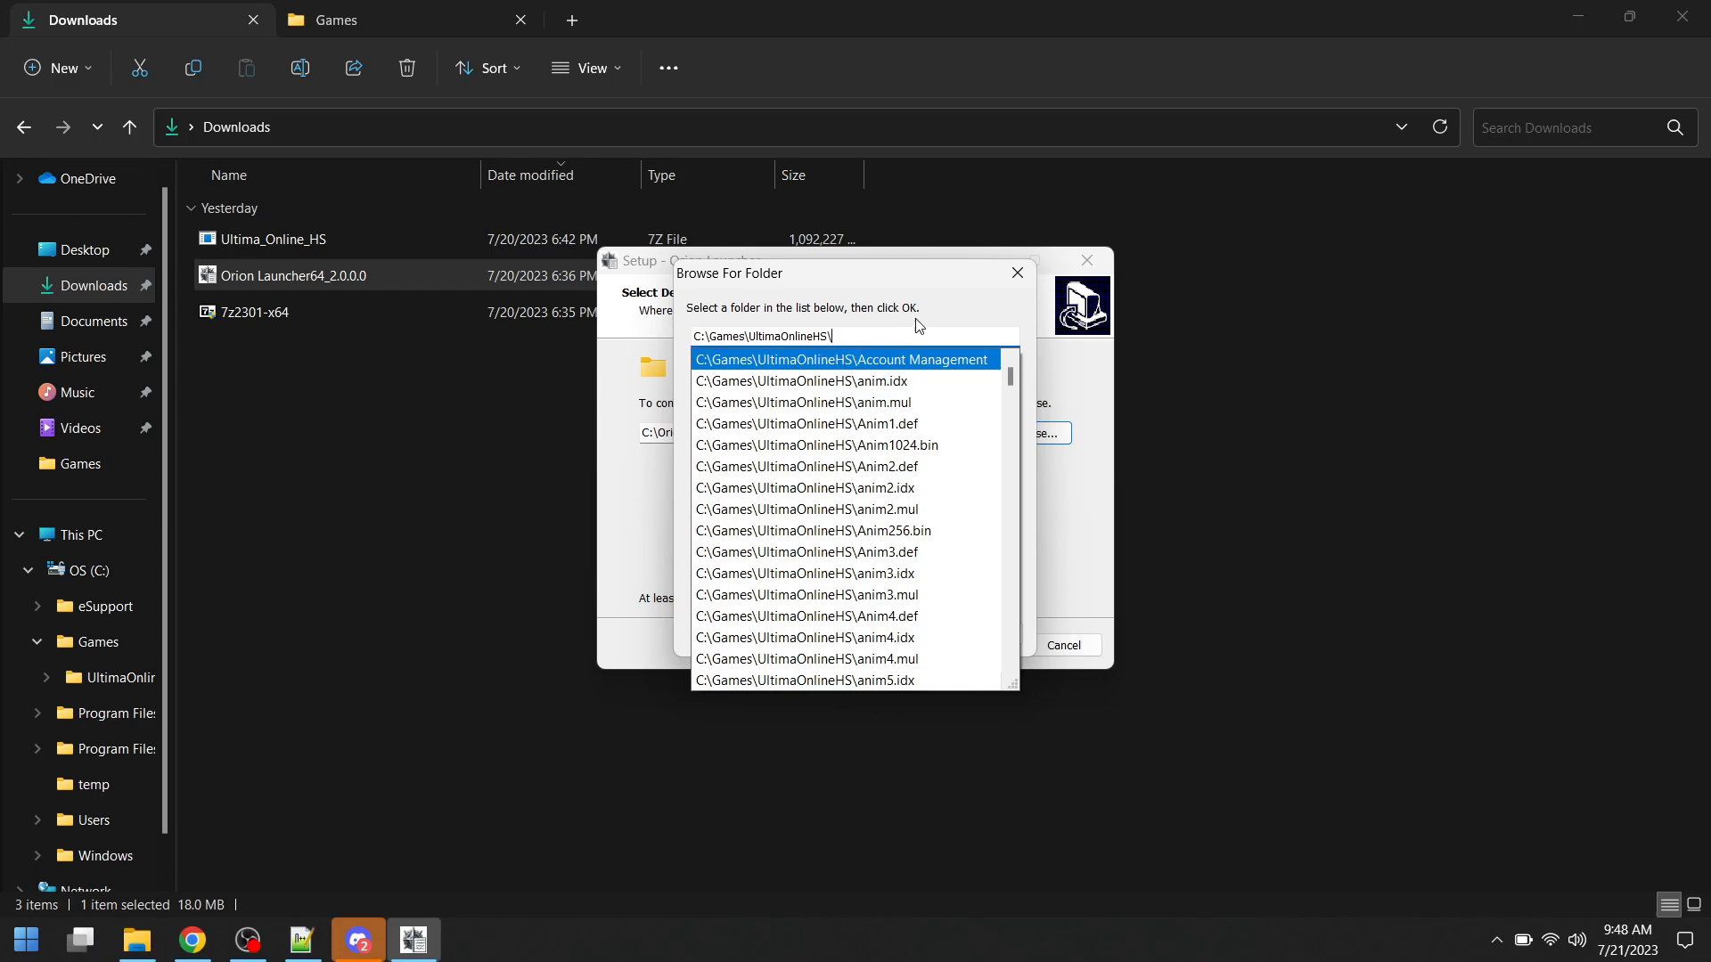
left_click(956, 315)
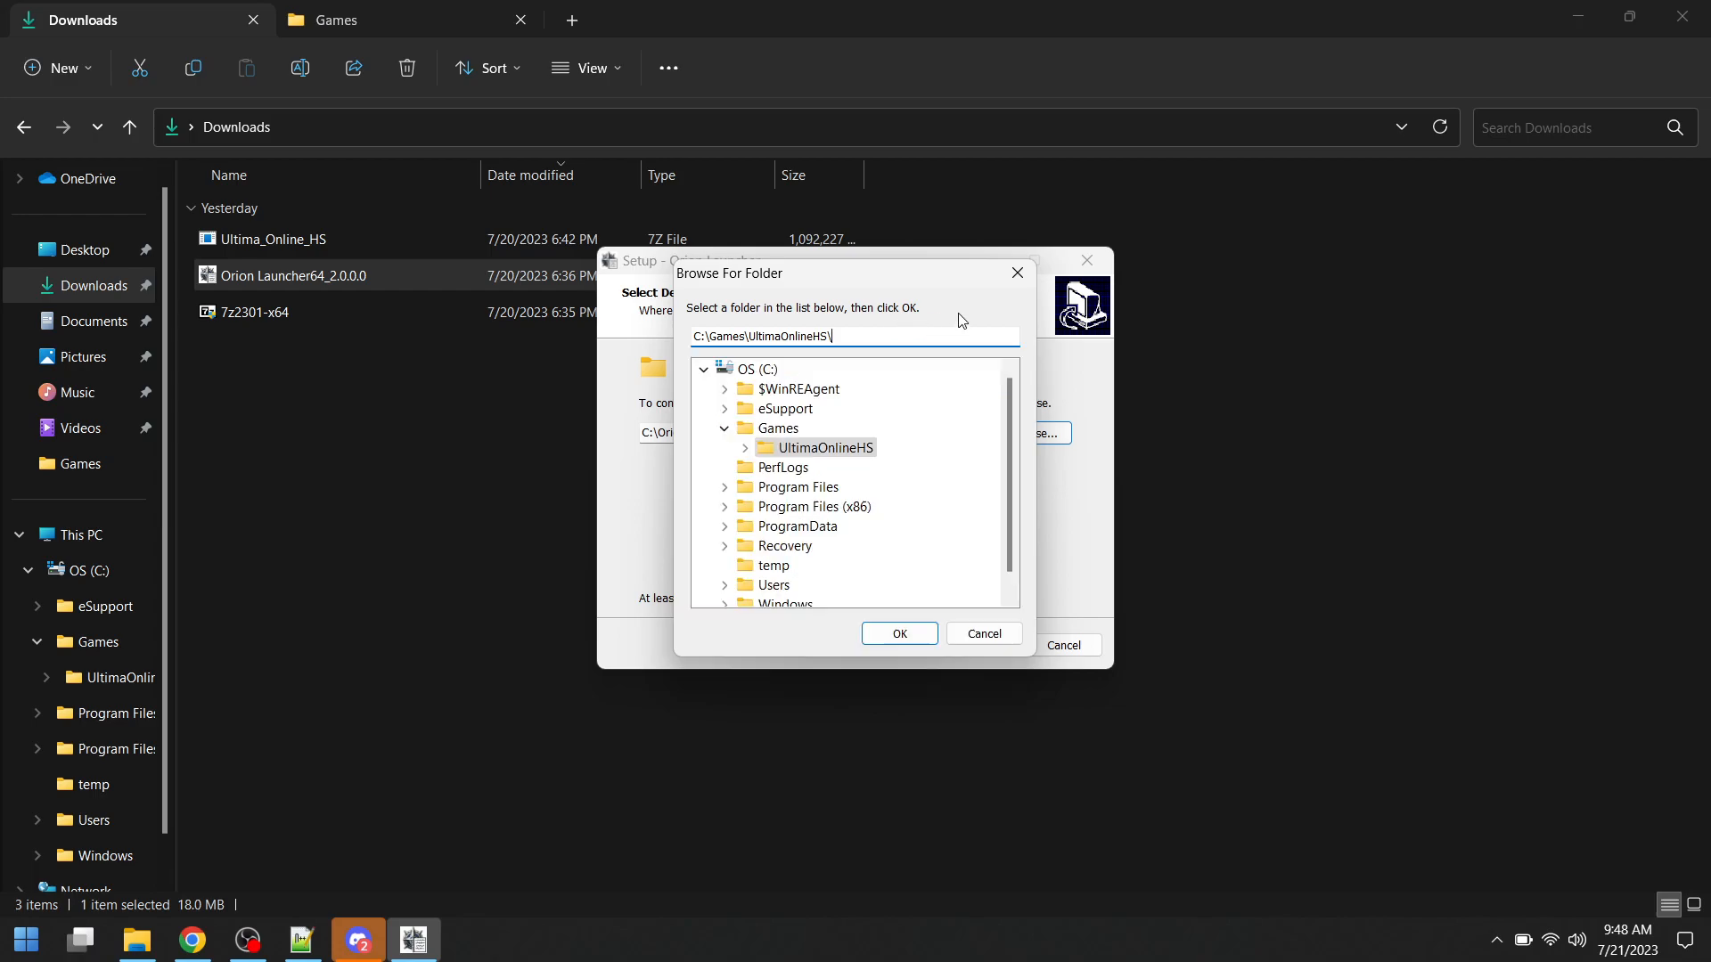
left_click(897, 635)
left_click(968, 645)
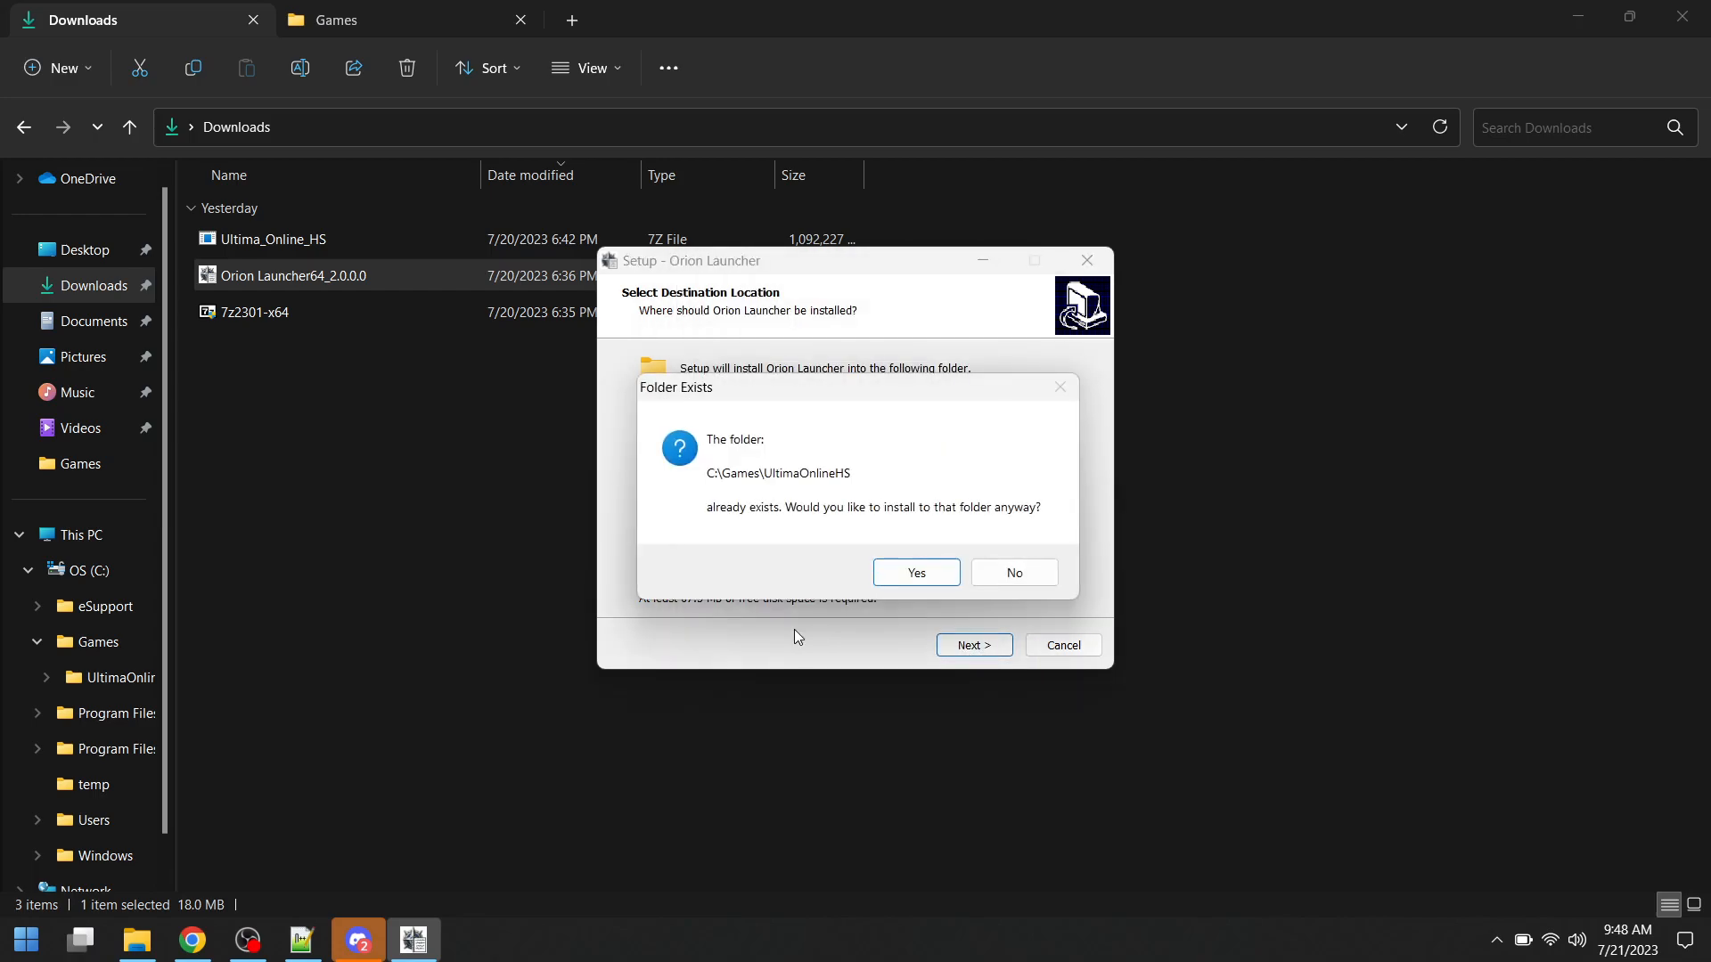
left_click(944, 572)
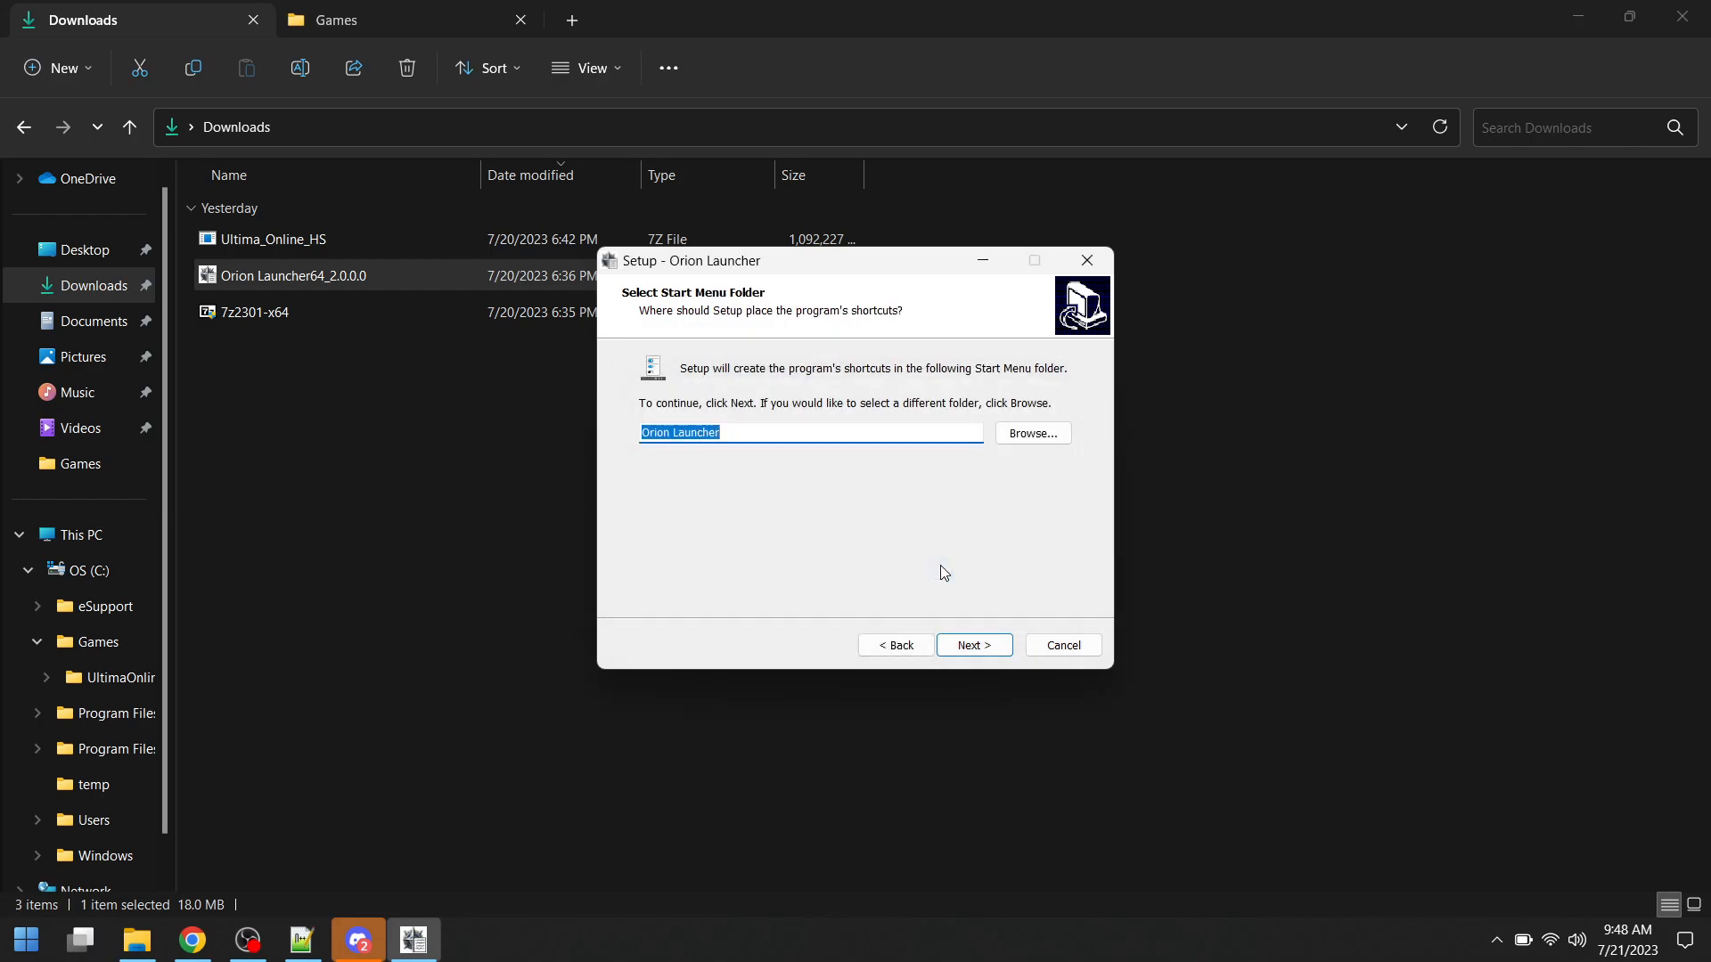
- Install Orion Launcher with the default Start Menu folder and a desktop shortcut, and finish setup without running the launcher
left_click(972, 653)
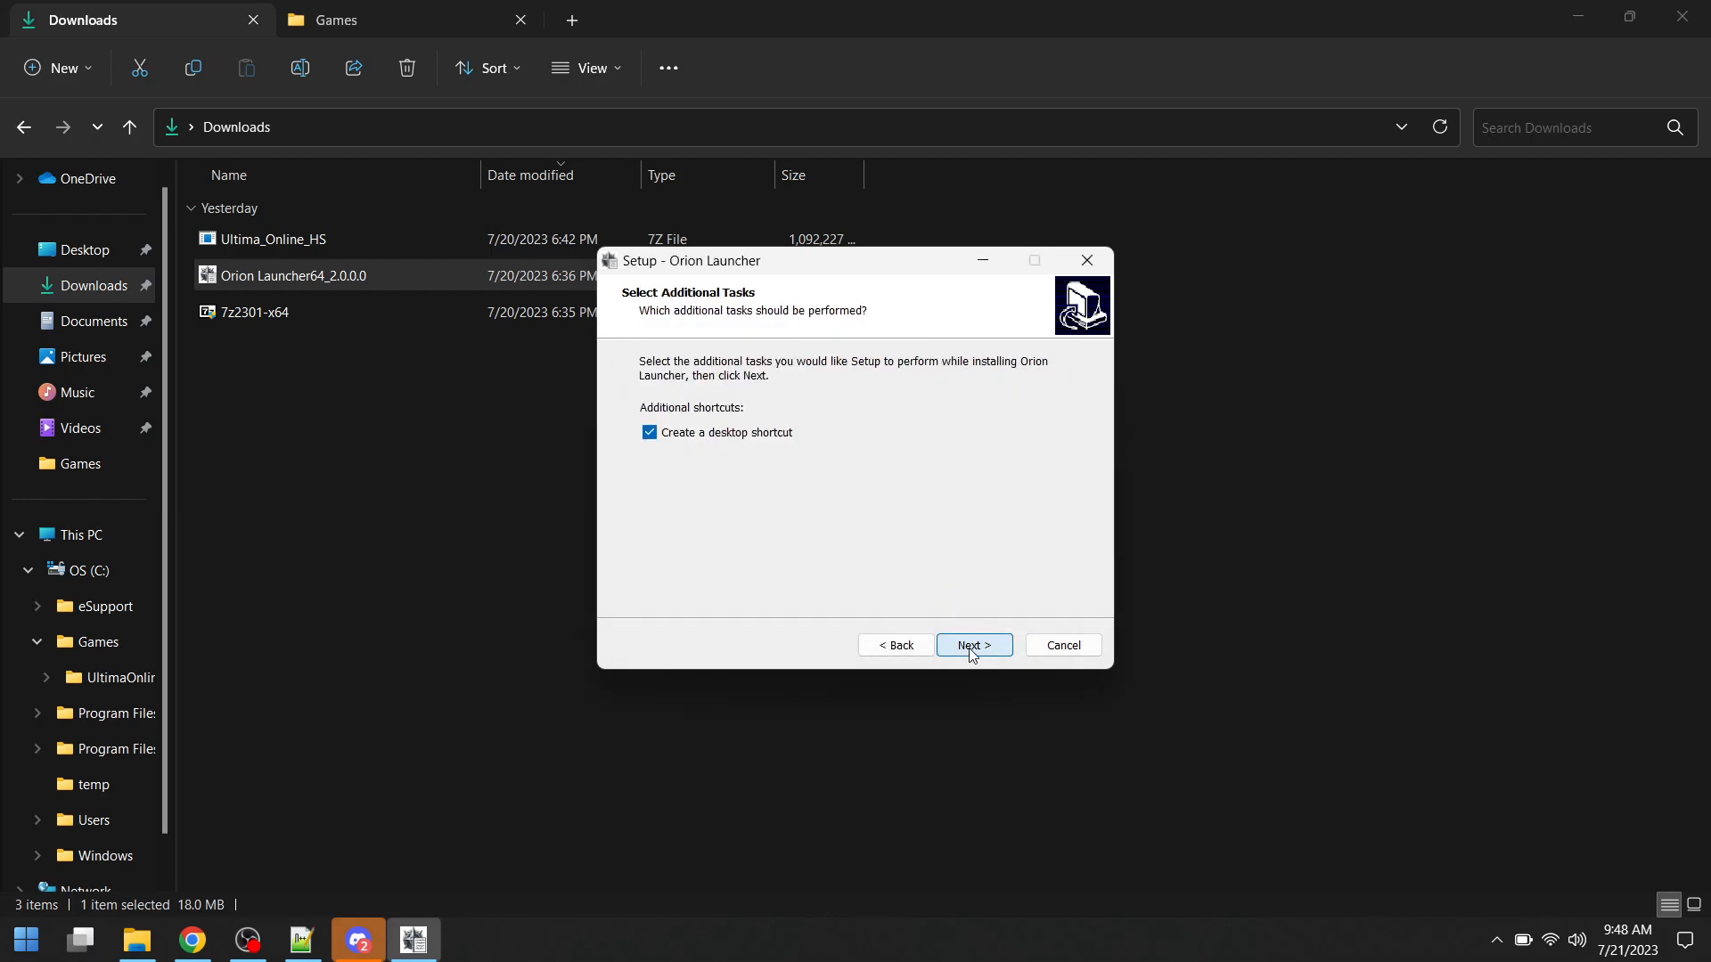
left_click(973, 654)
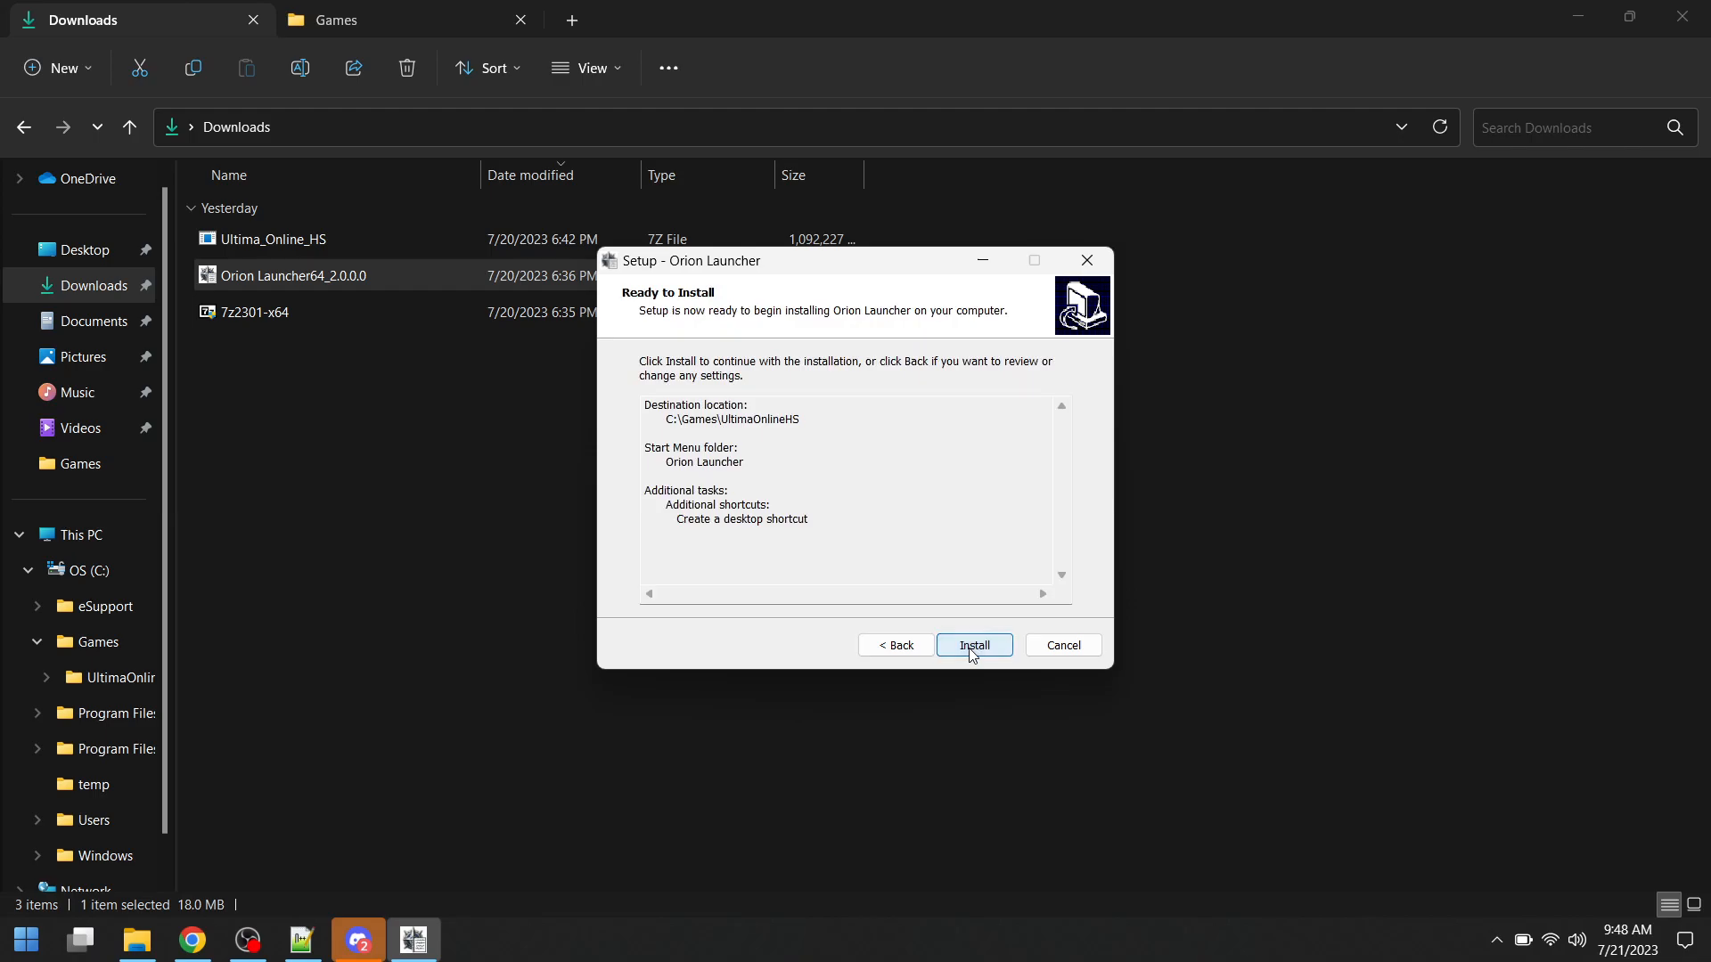
left_click(972, 653)
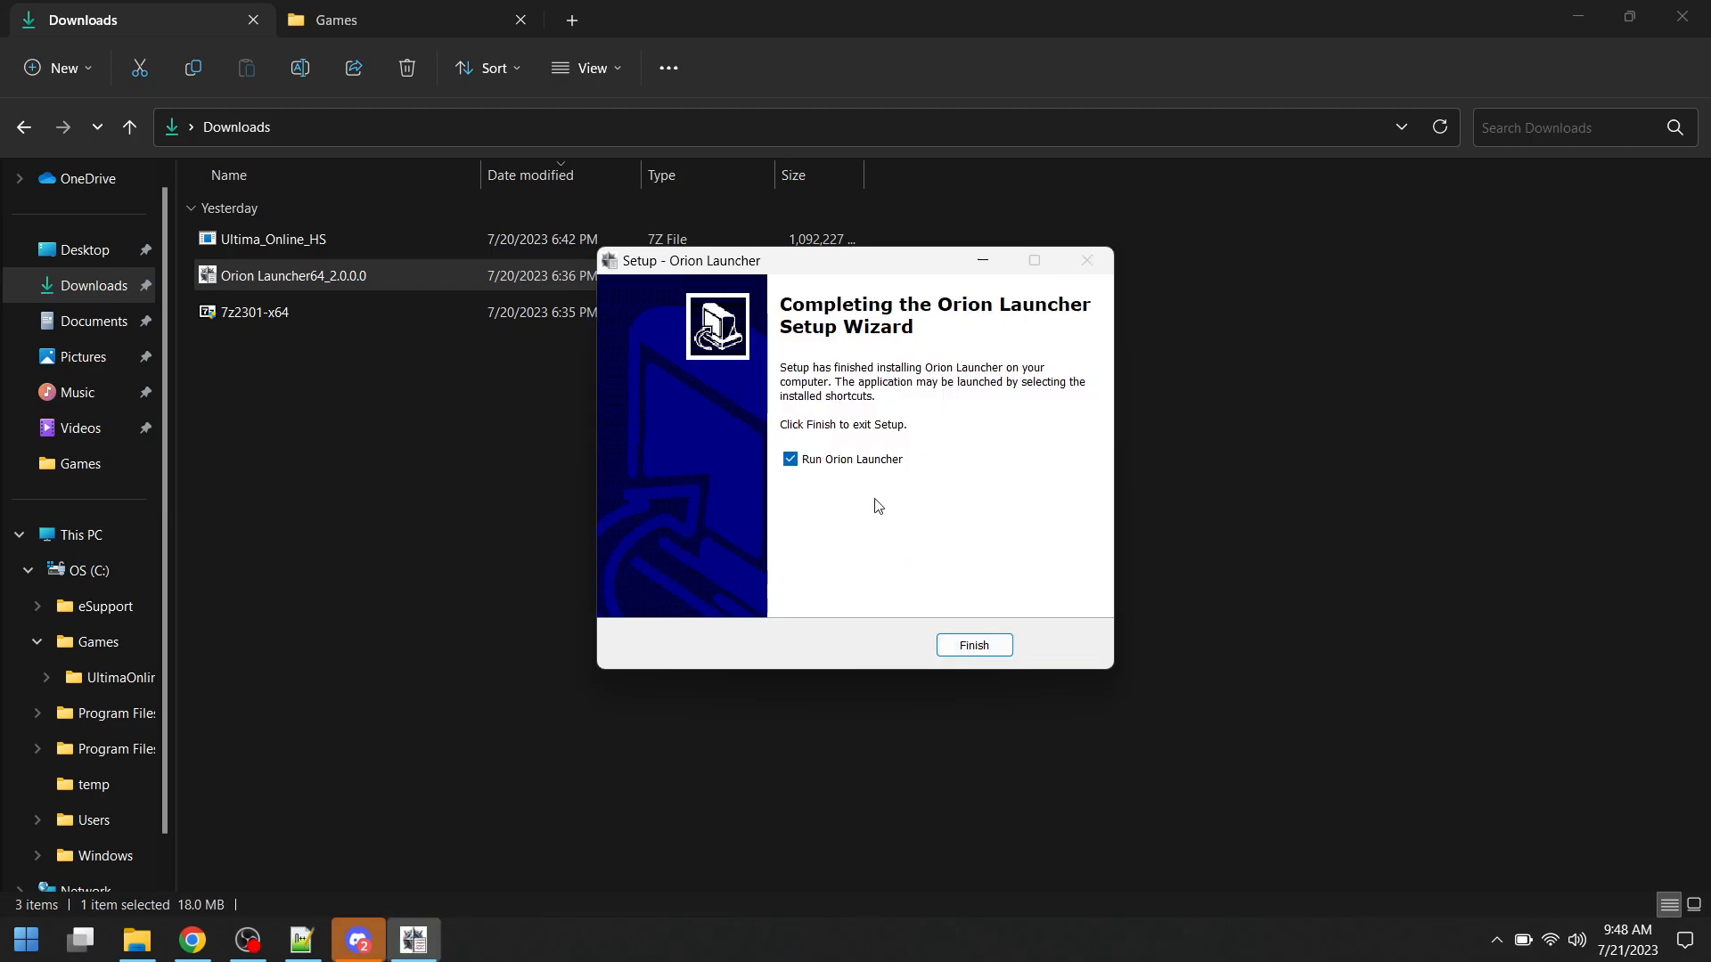
left_click(840, 459)
left_click(984, 647)
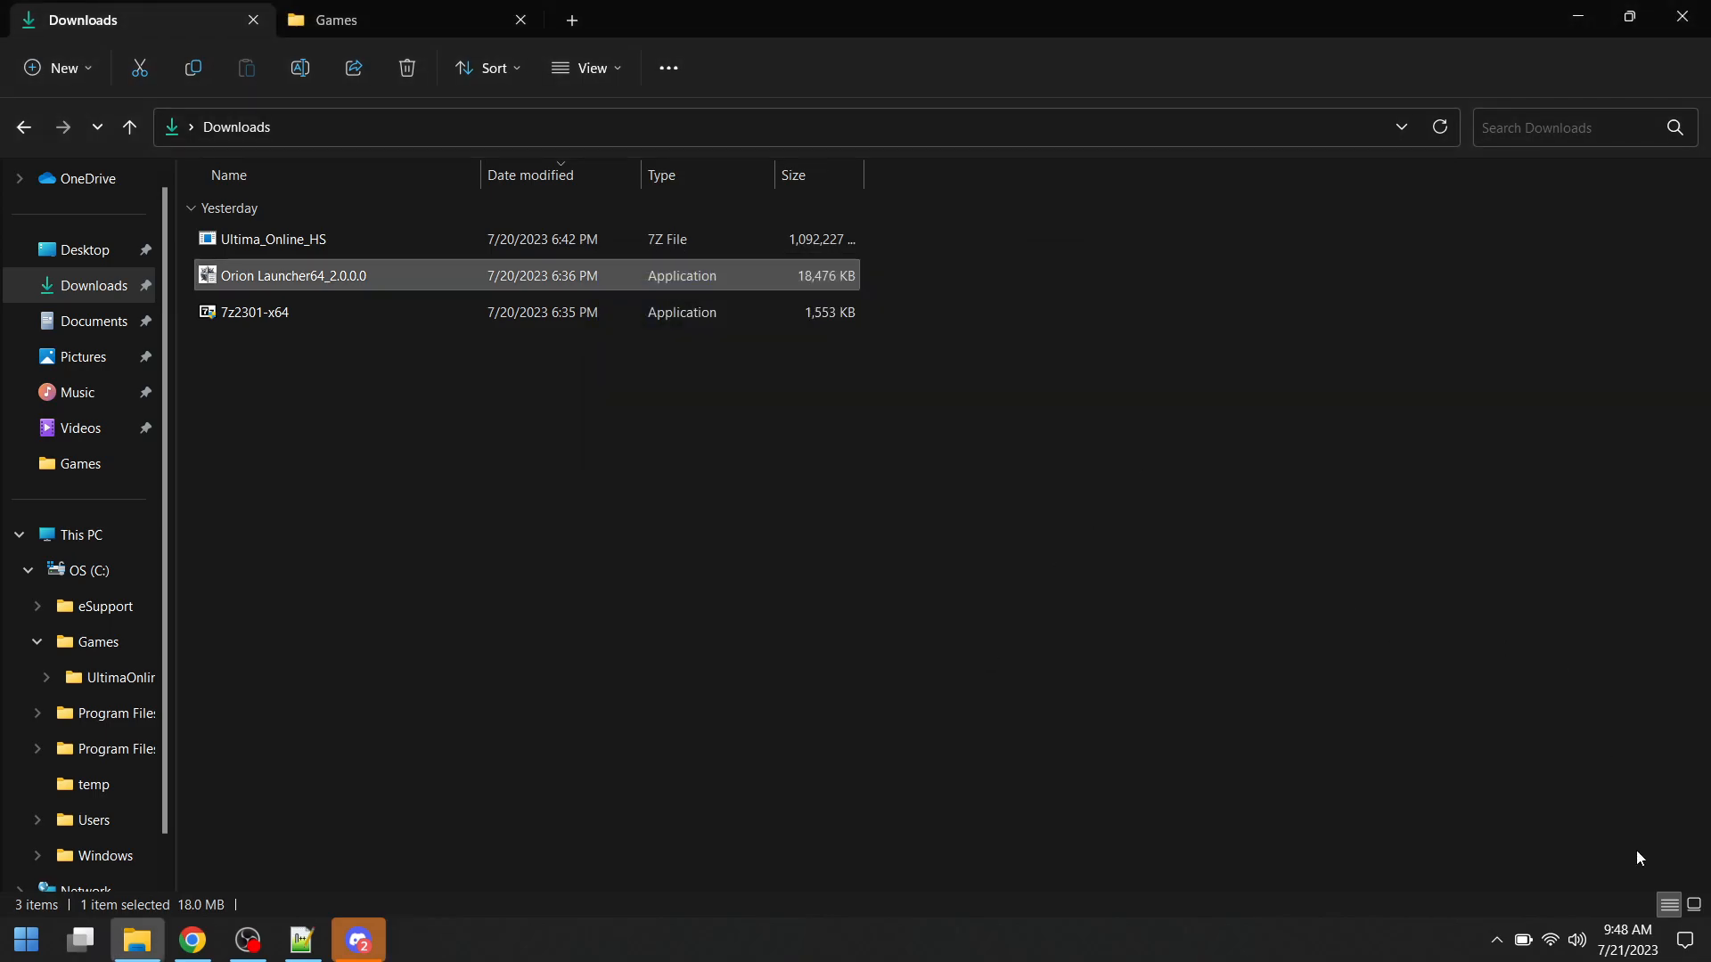
- Show the desktop and run Orion Launcher as administrator from its shortcut
left_click(1706, 958)
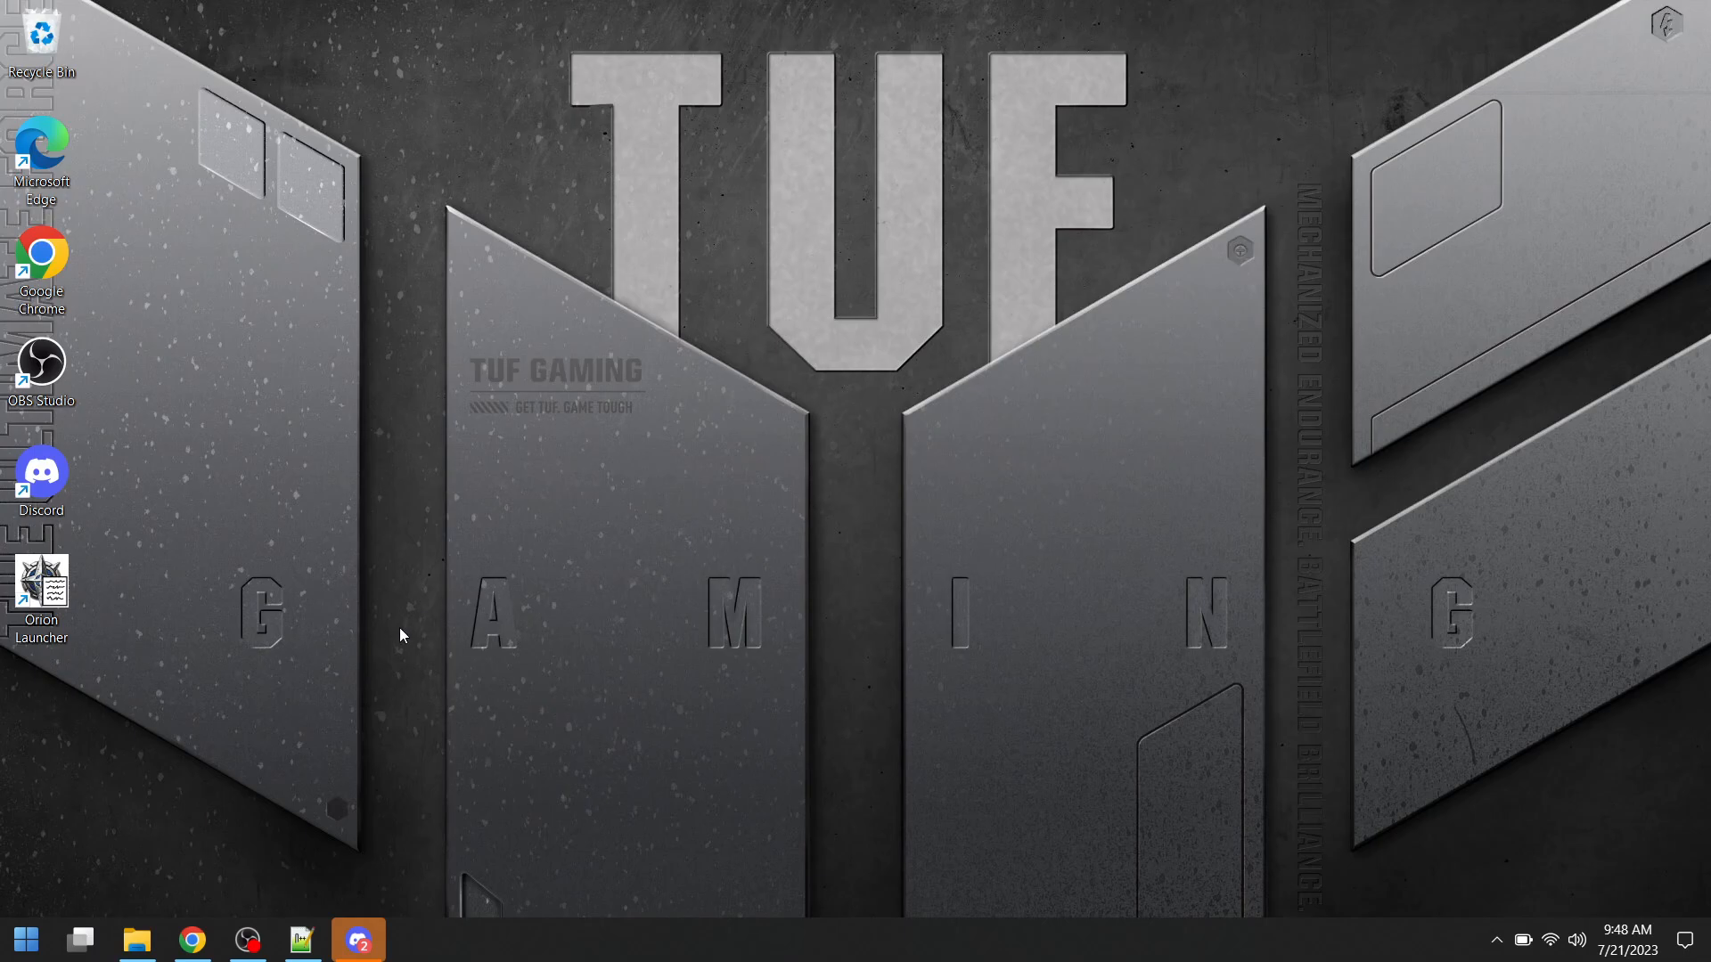
right_click(51, 593)
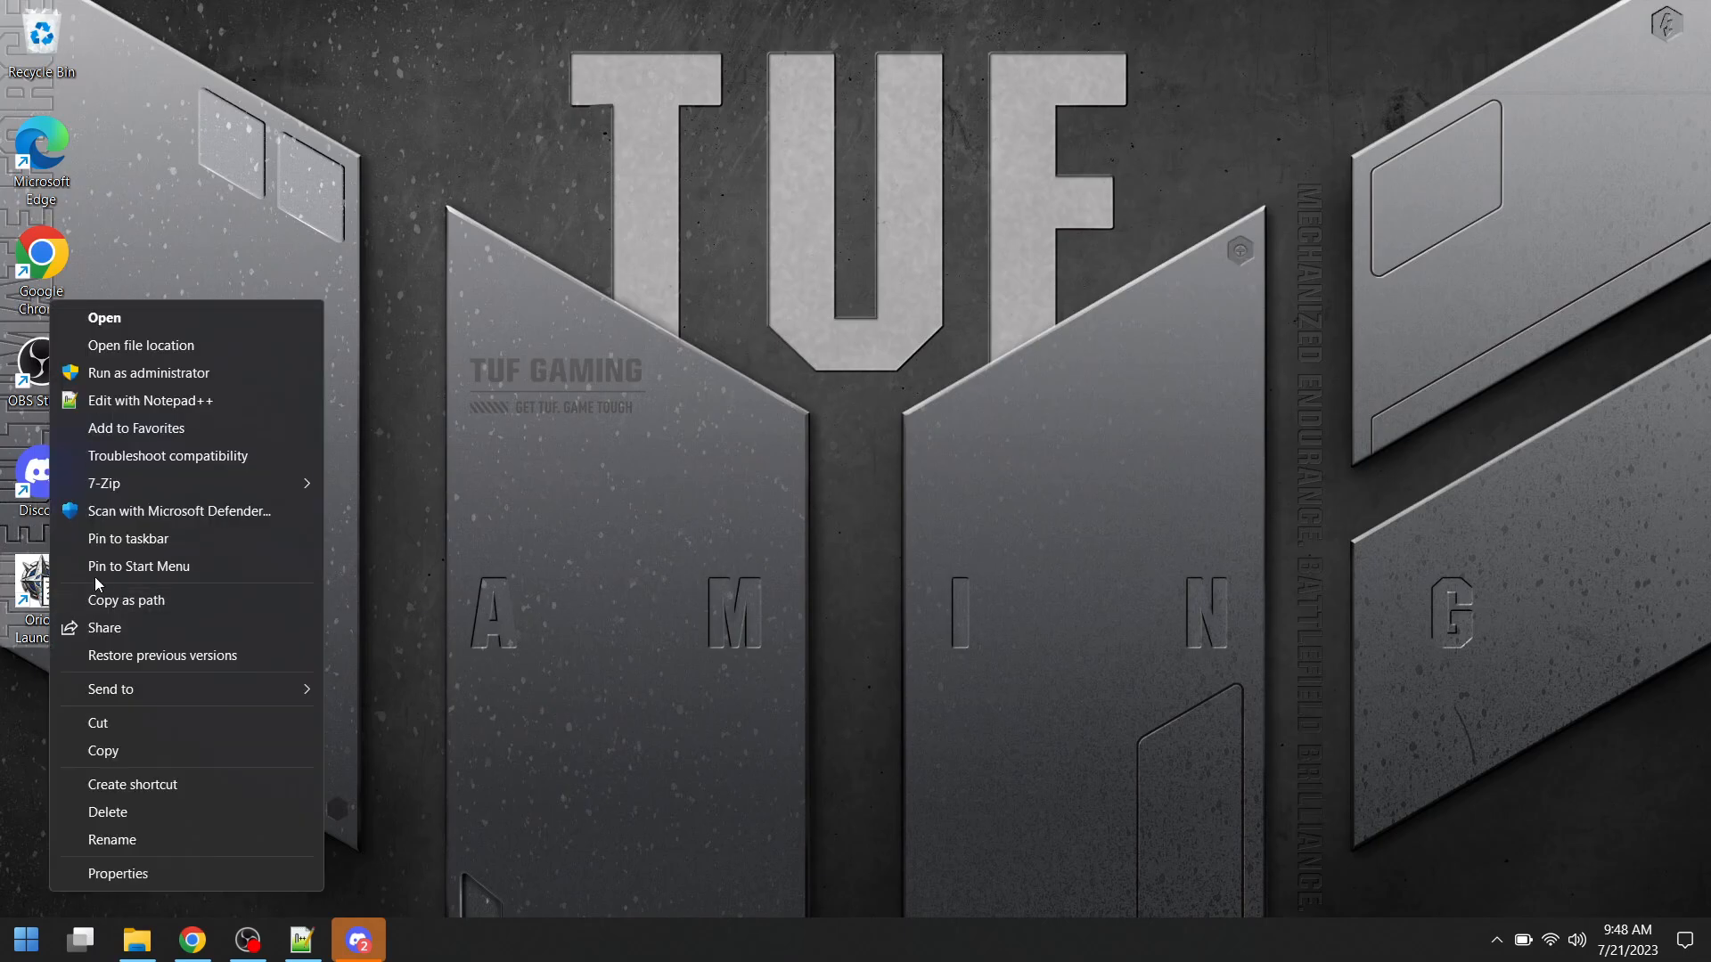
left_click(161, 375)
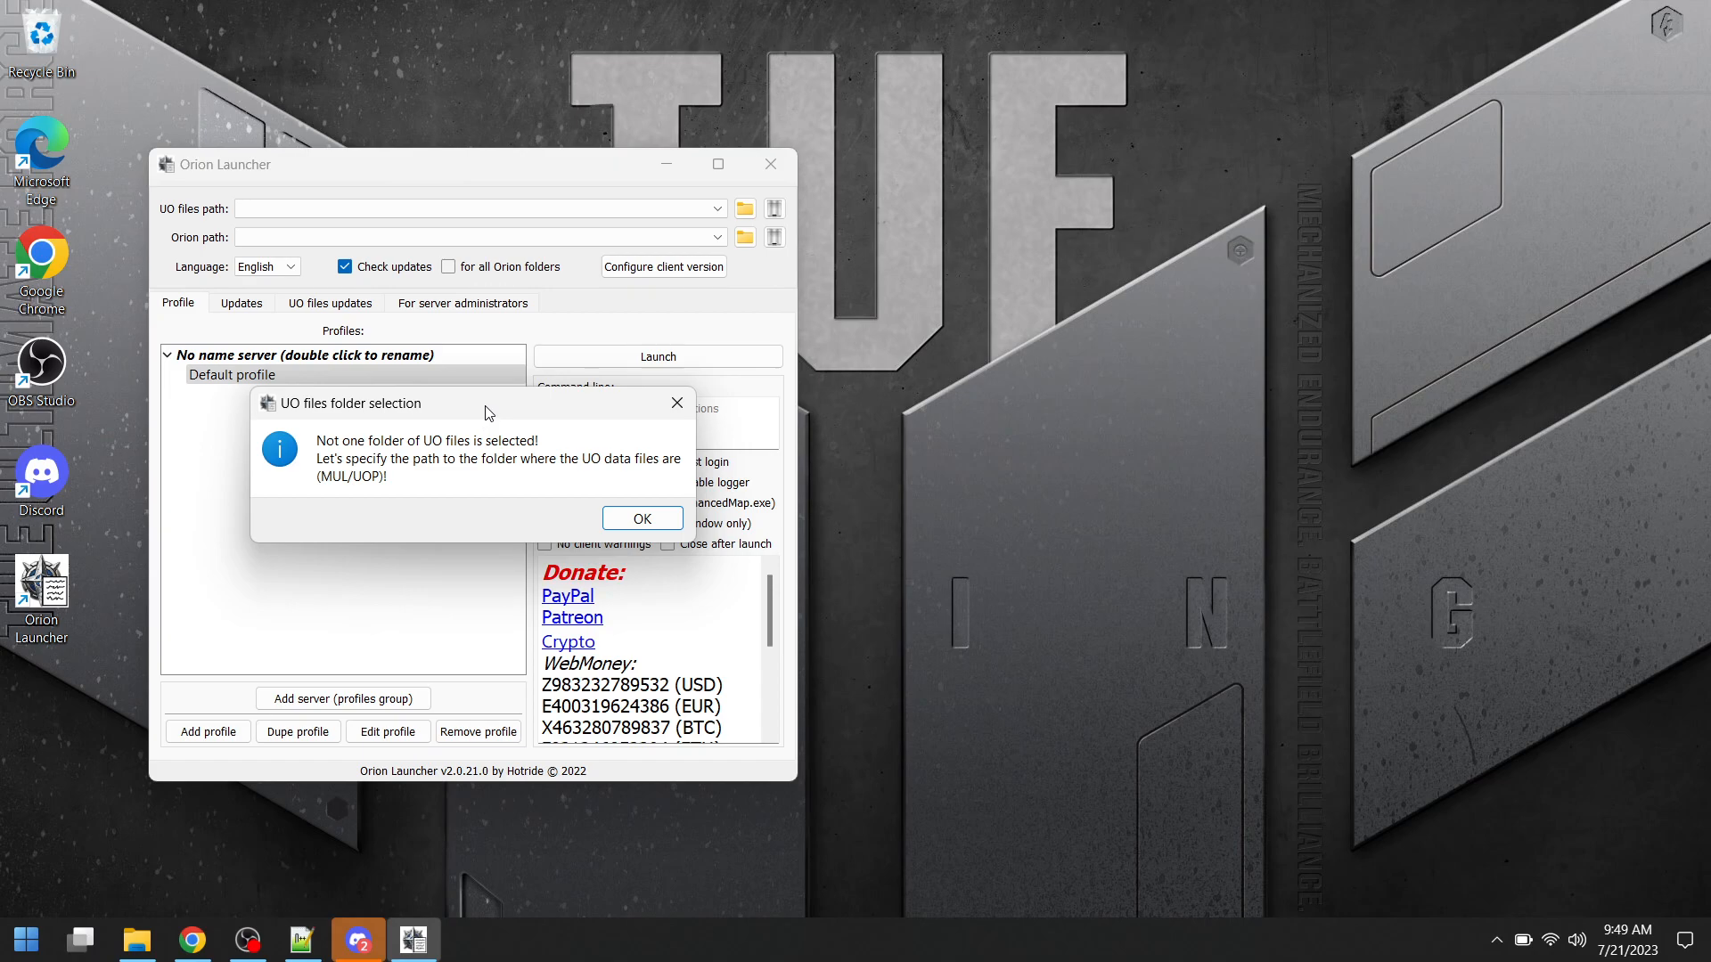
- Set the UO files directory to the UltimaOnlineHS folder in C:\Games
left_click(631, 519)
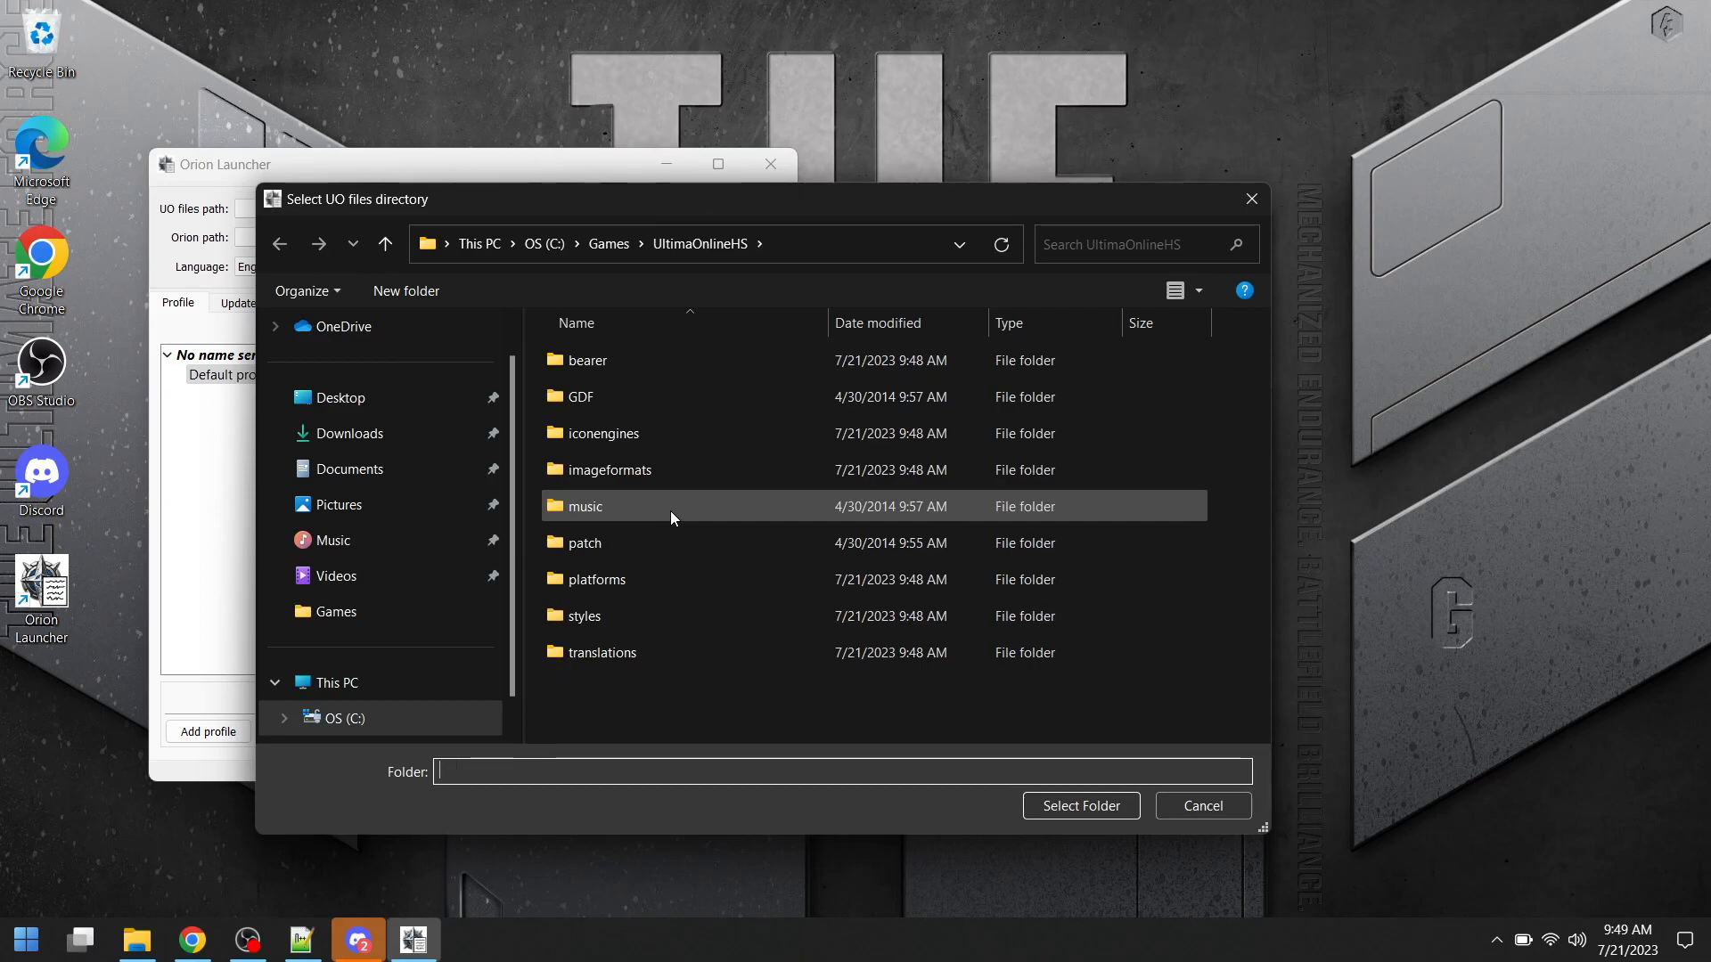
scroll(443, 535, "down", 1)
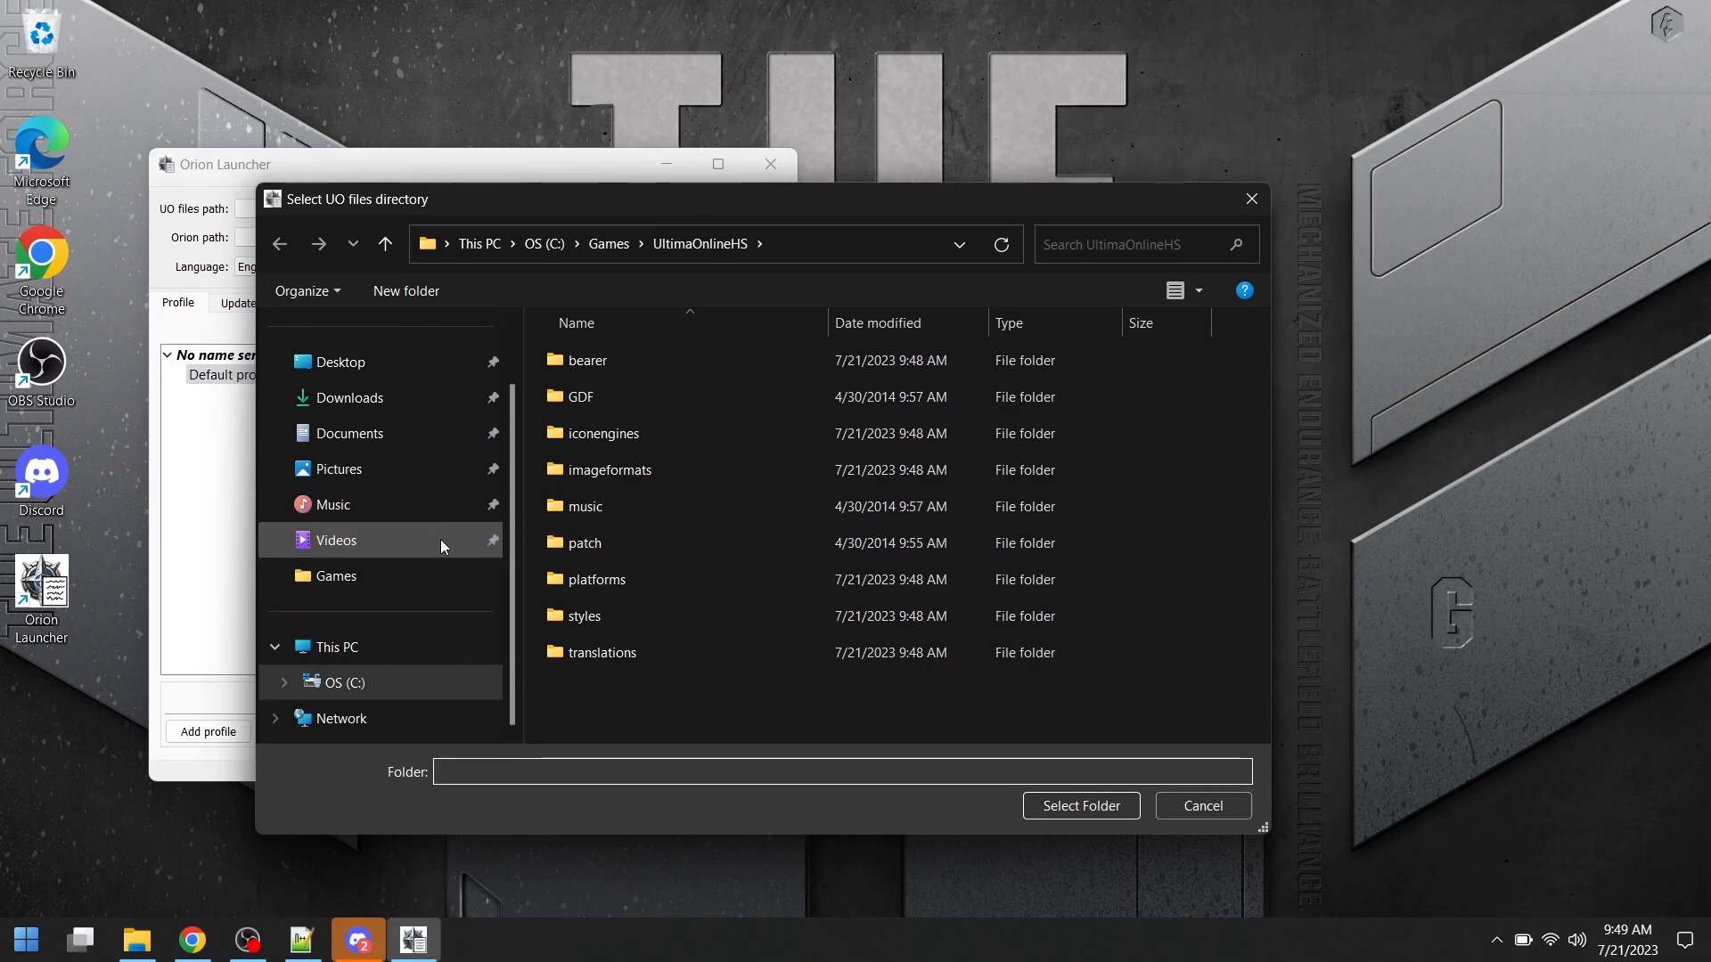
left_click(359, 577)
left_click(633, 361)
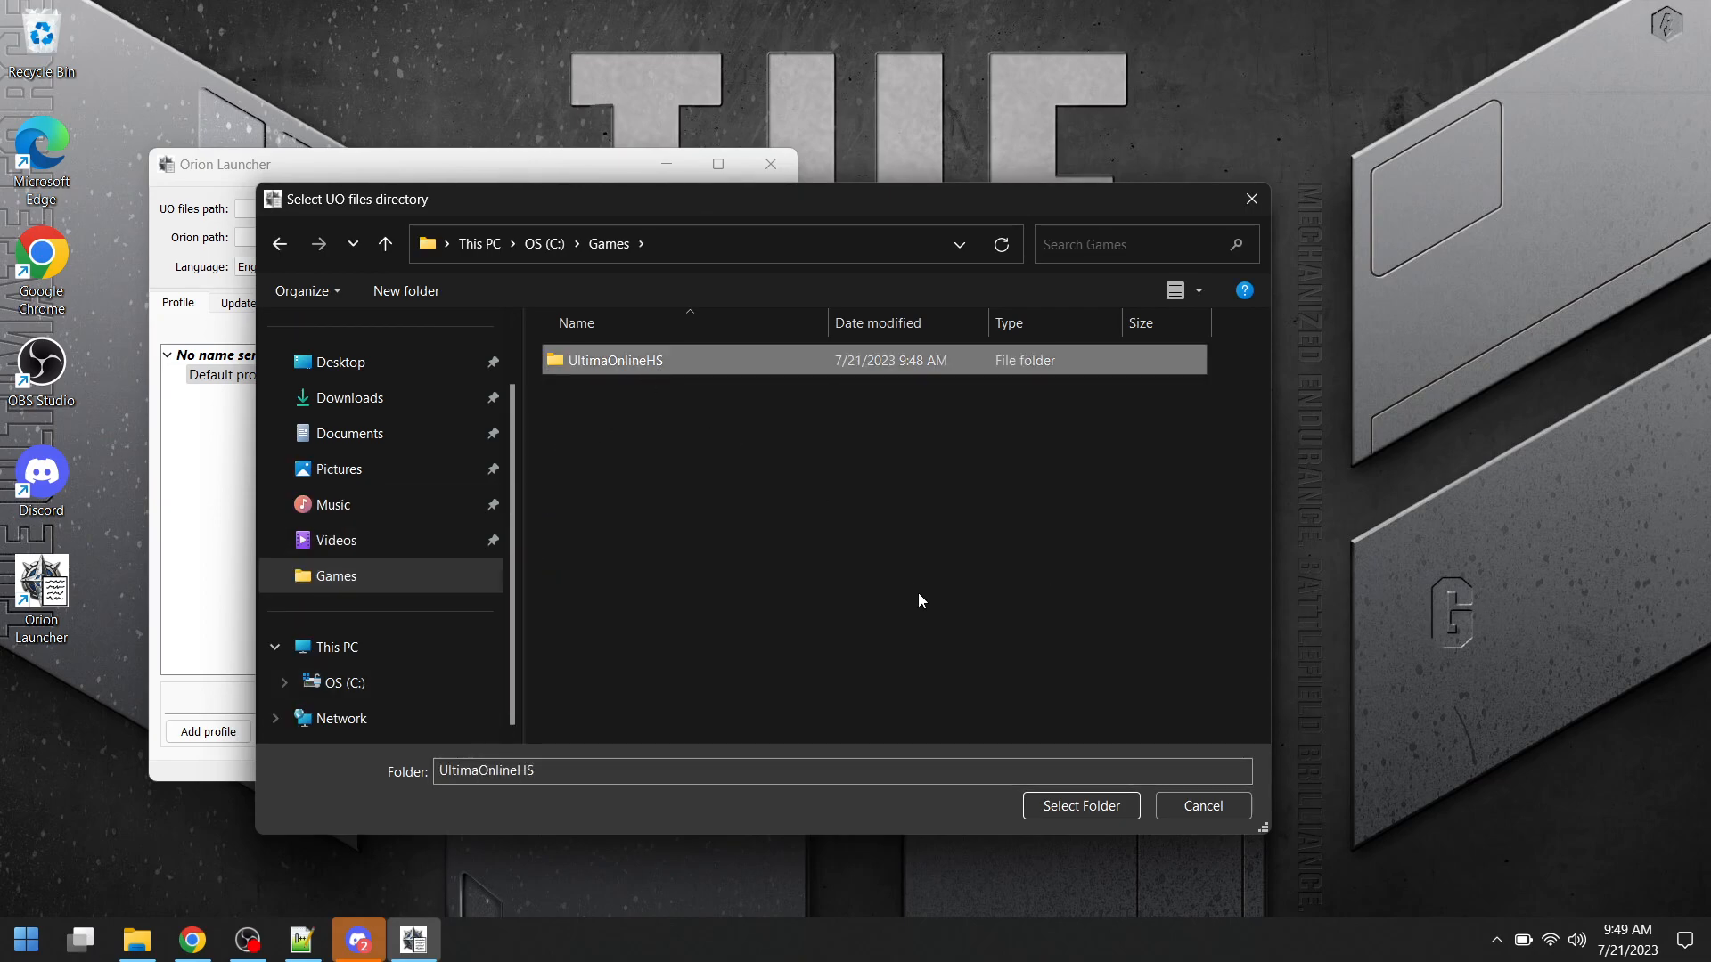
left_click(1081, 805)
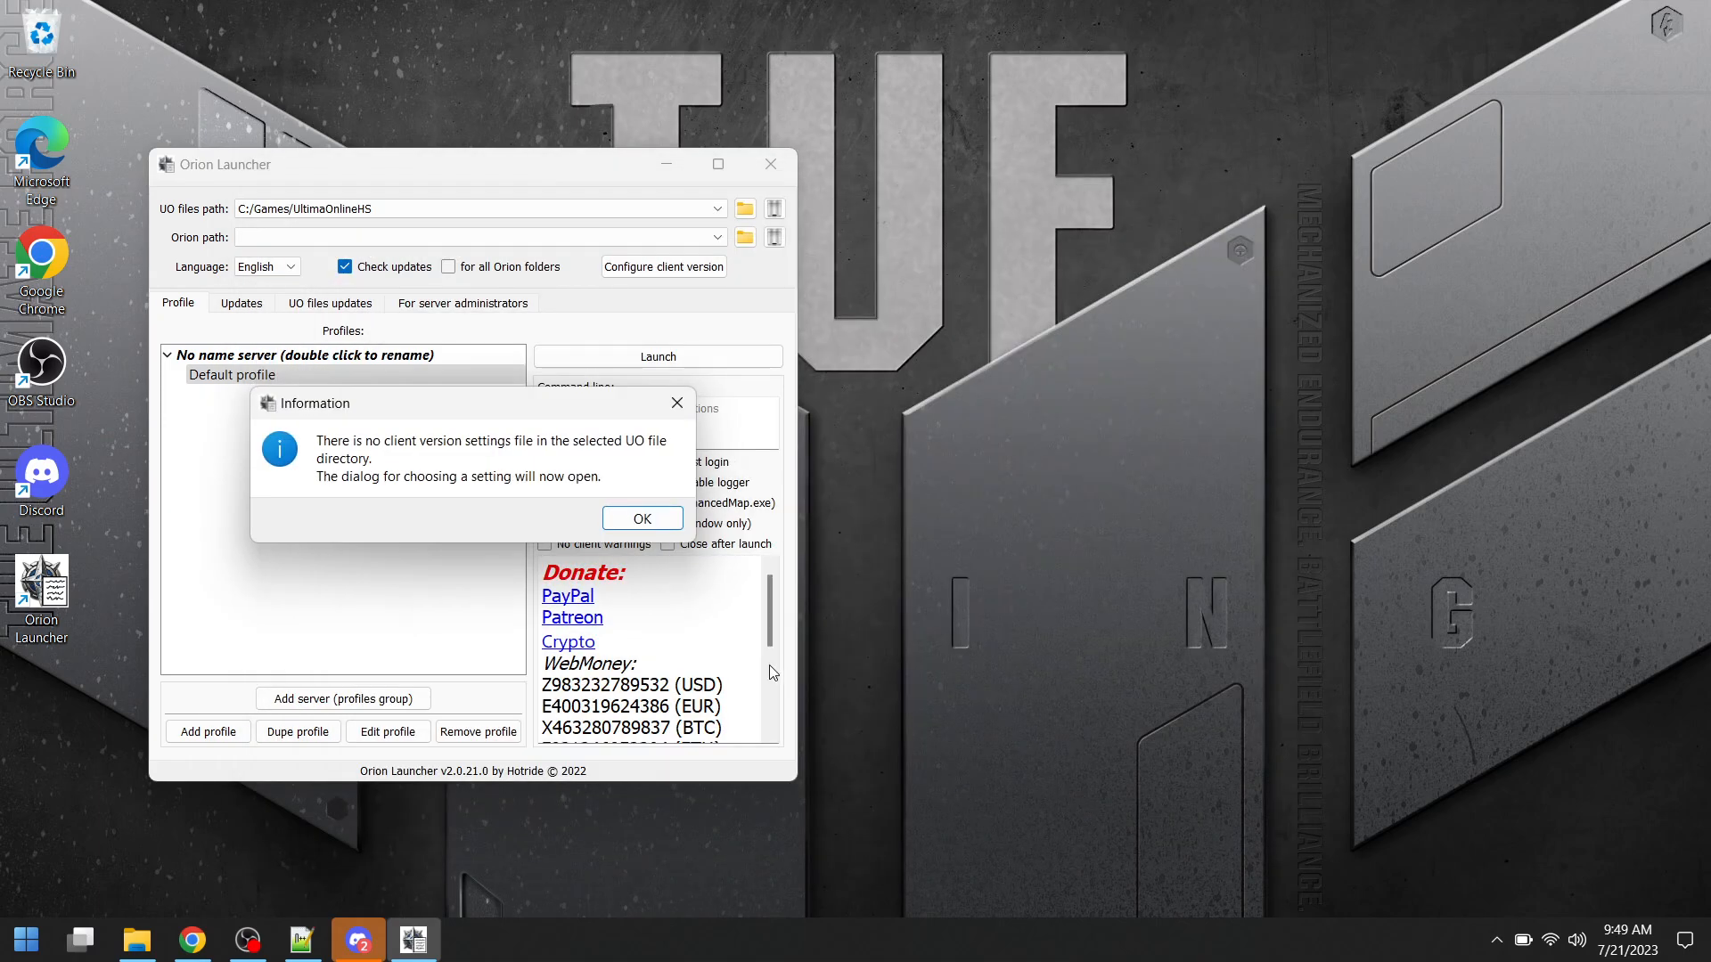
- Try to save the UO RPG preset as the client version configuration
left_click(643, 520)
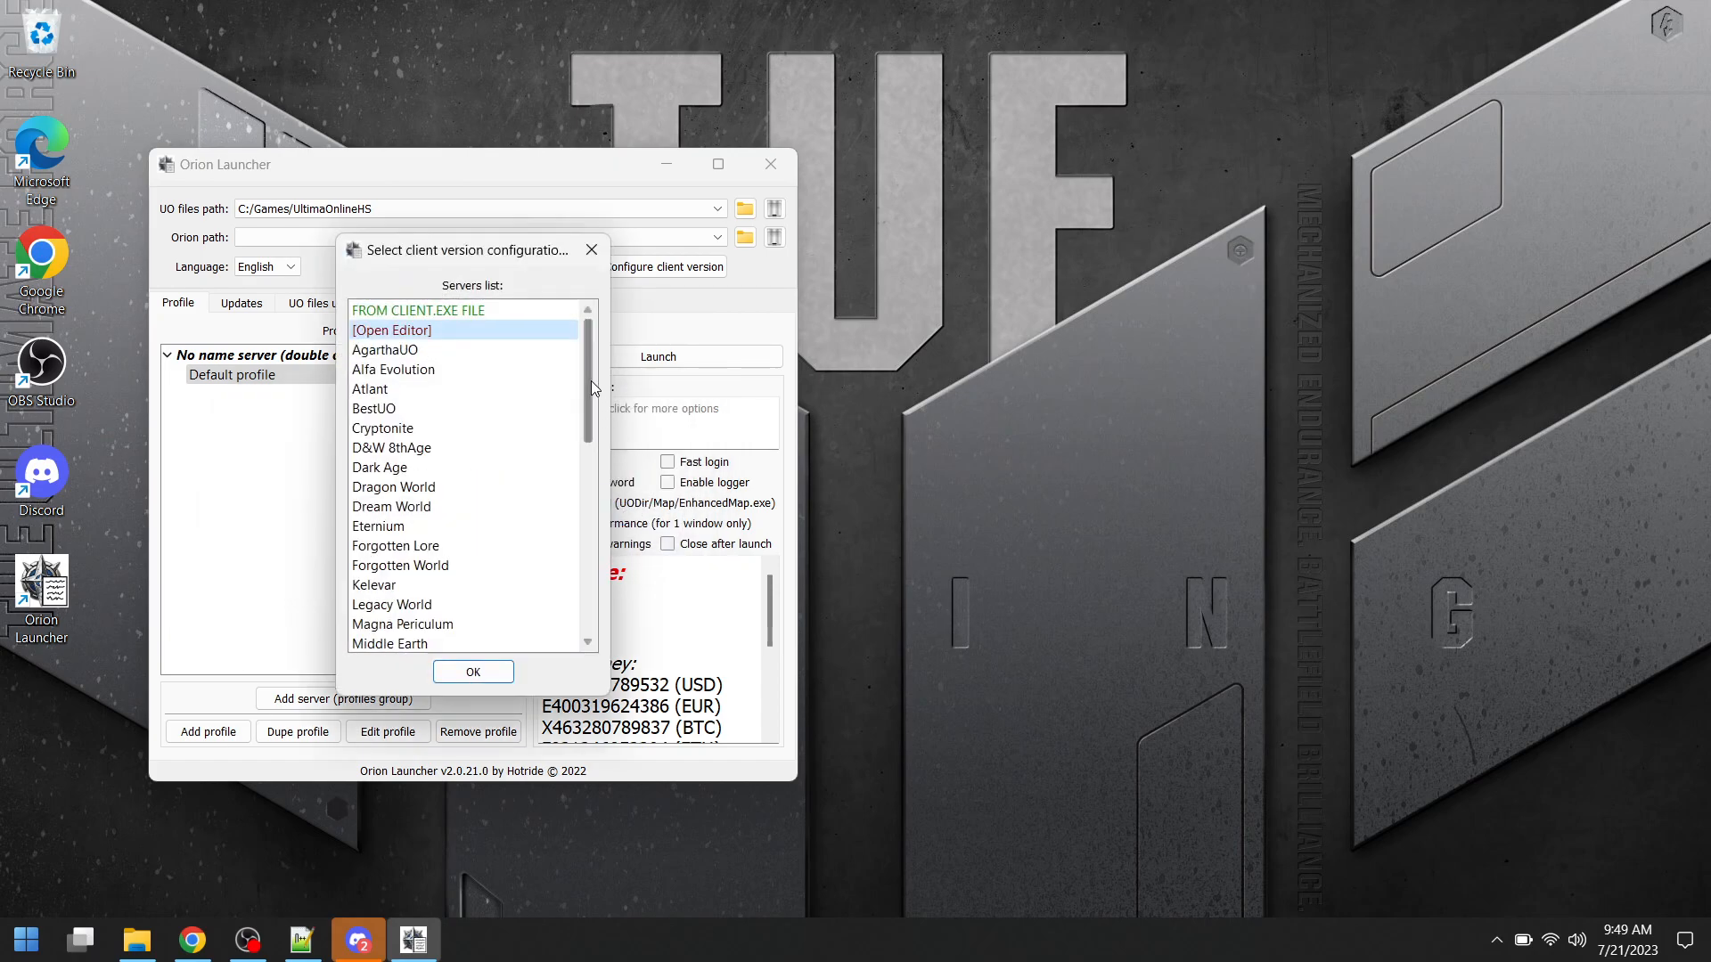
left_click_drag(590, 385, 604, 599)
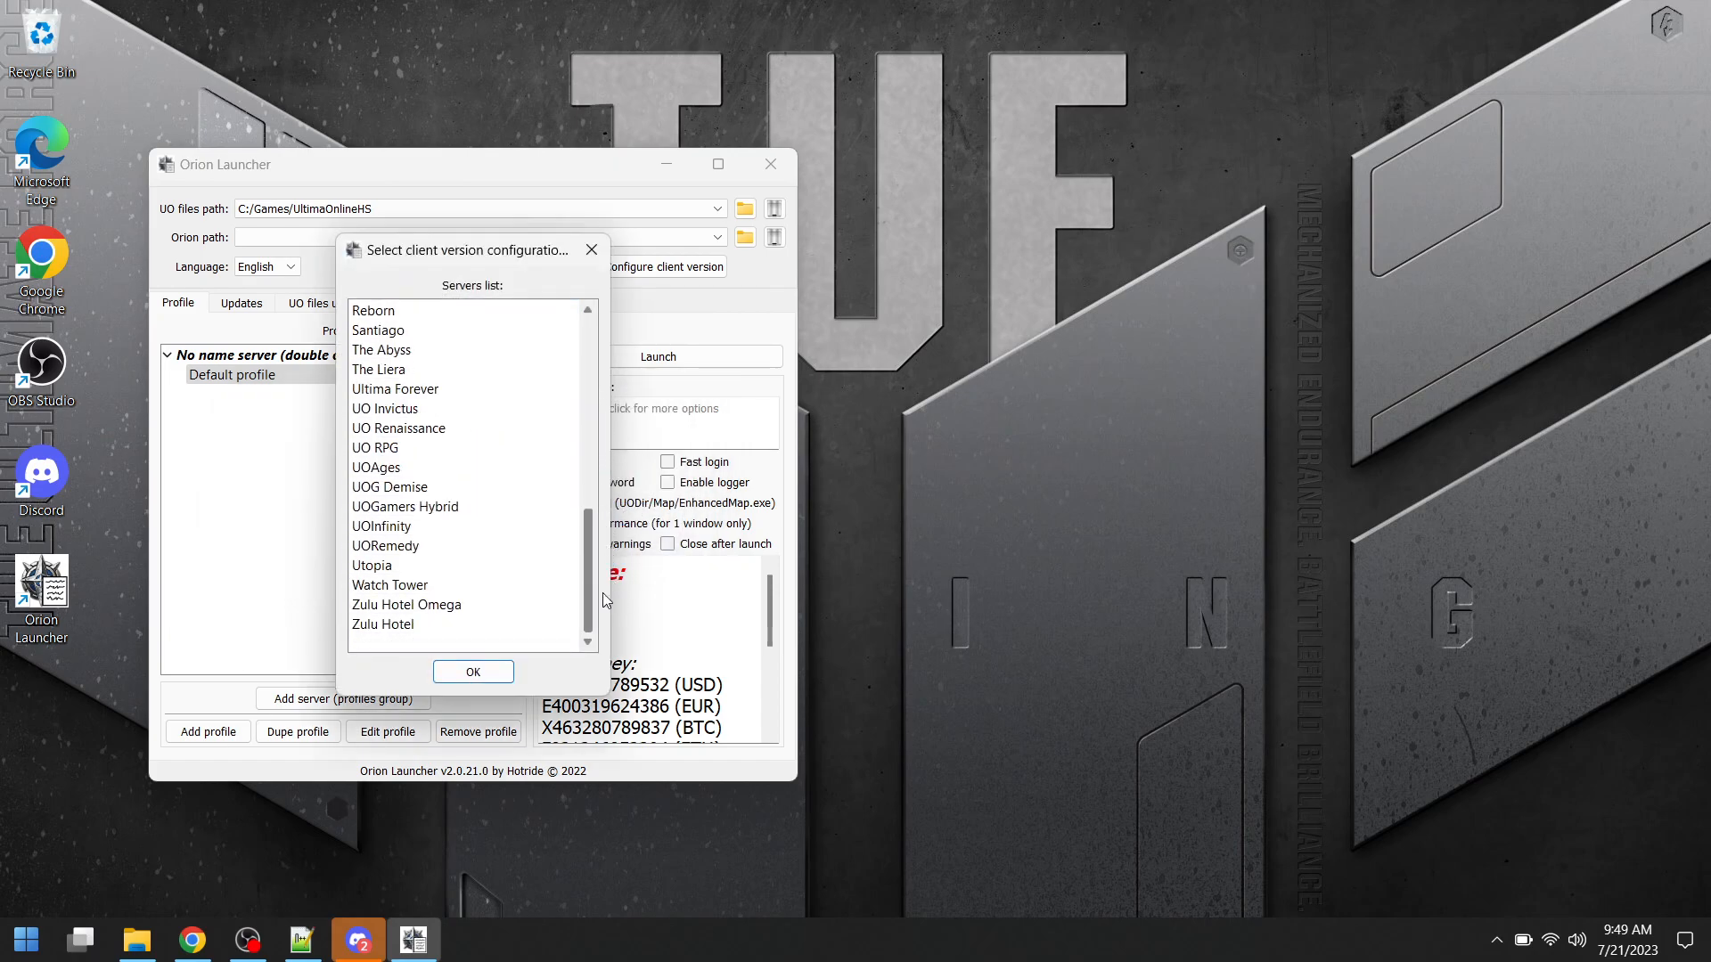
left_click(388, 448)
left_click(473, 672)
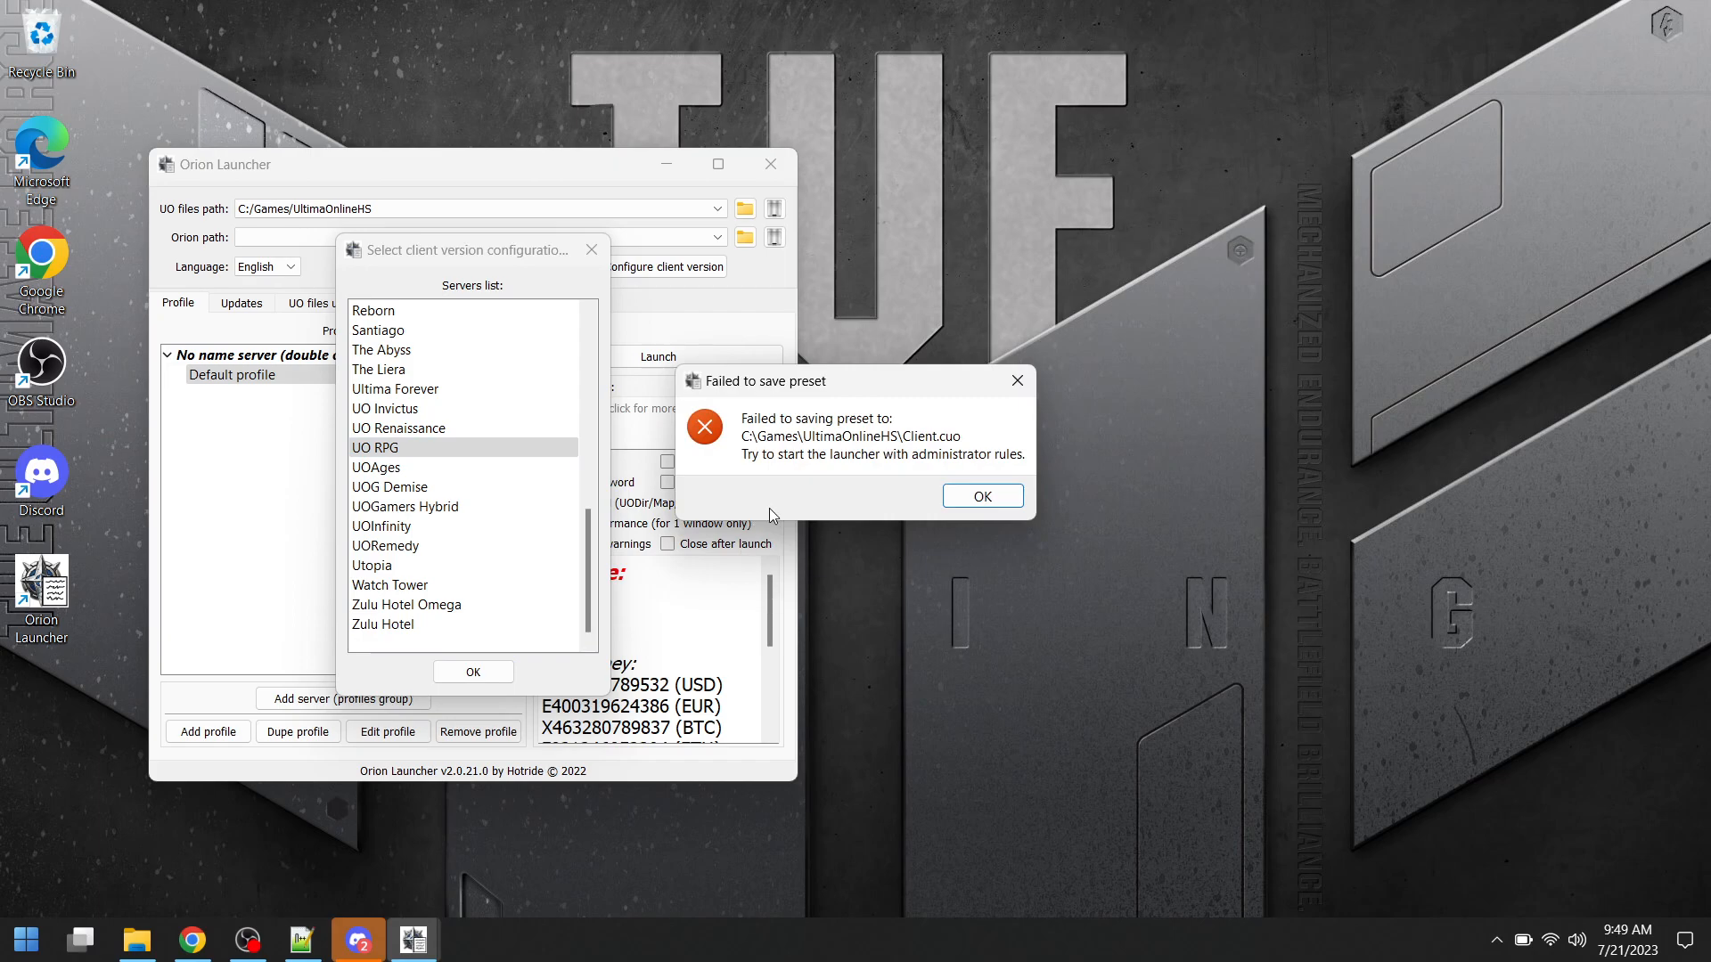
left_click(990, 498)
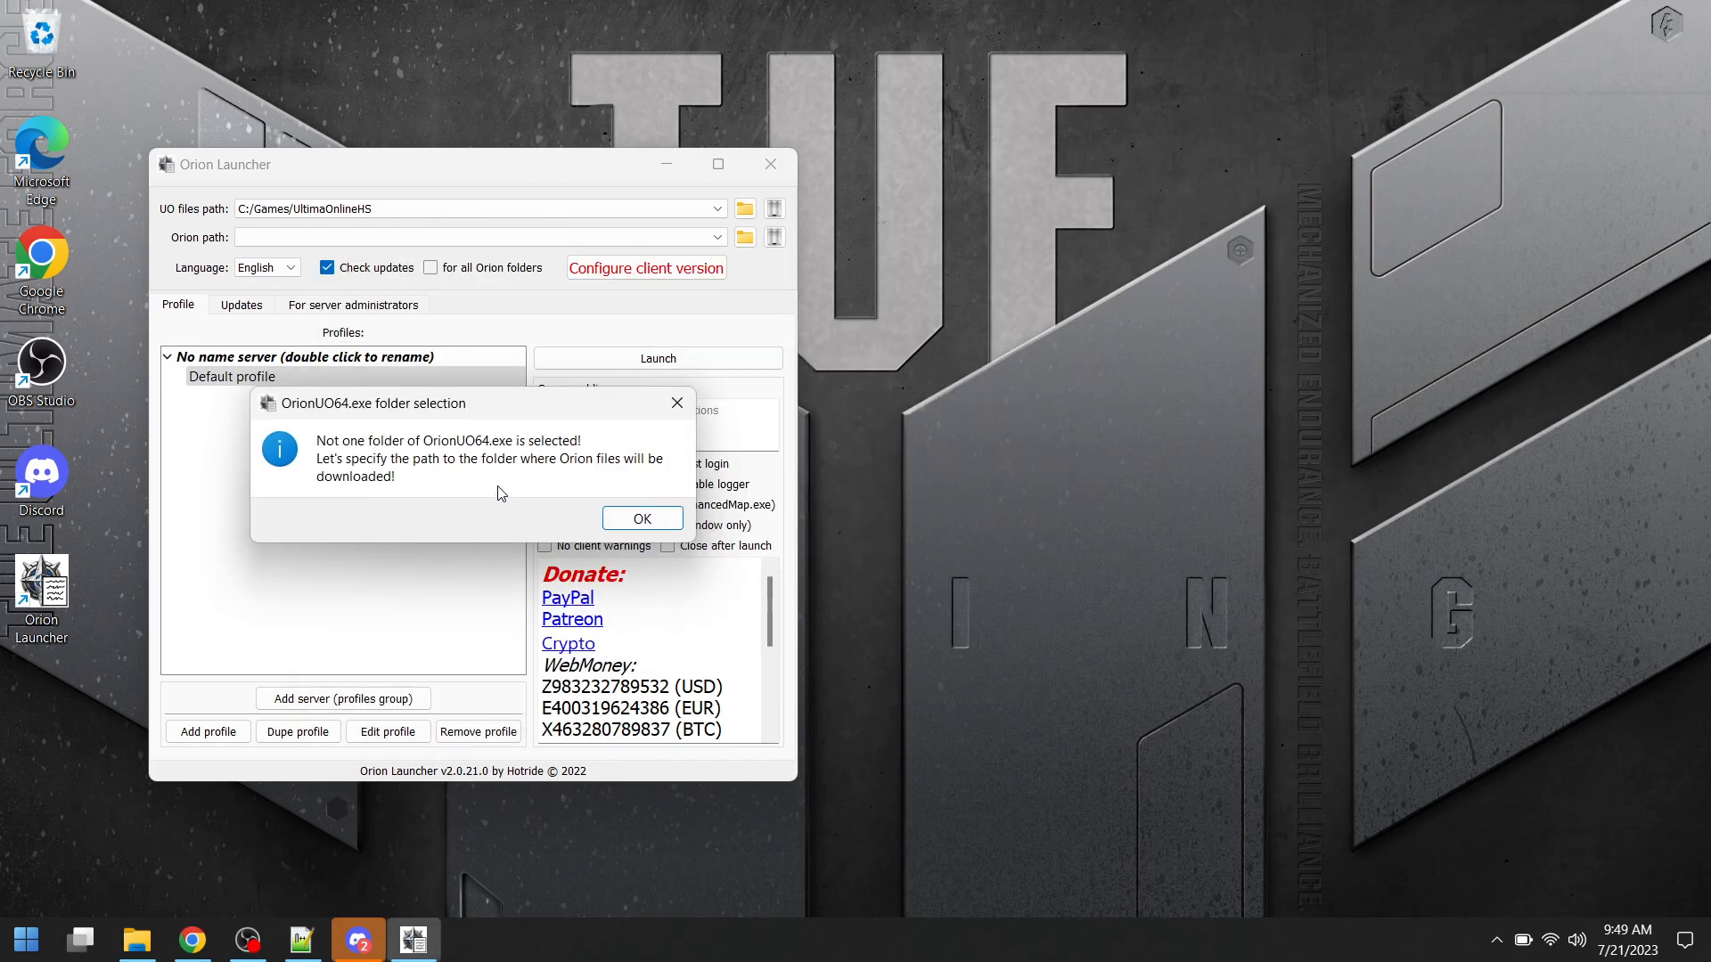
- Set the OrionUO directory to C:\Games\UltimaOnlineHS for the downloaded Orion files
left_click(642, 519)
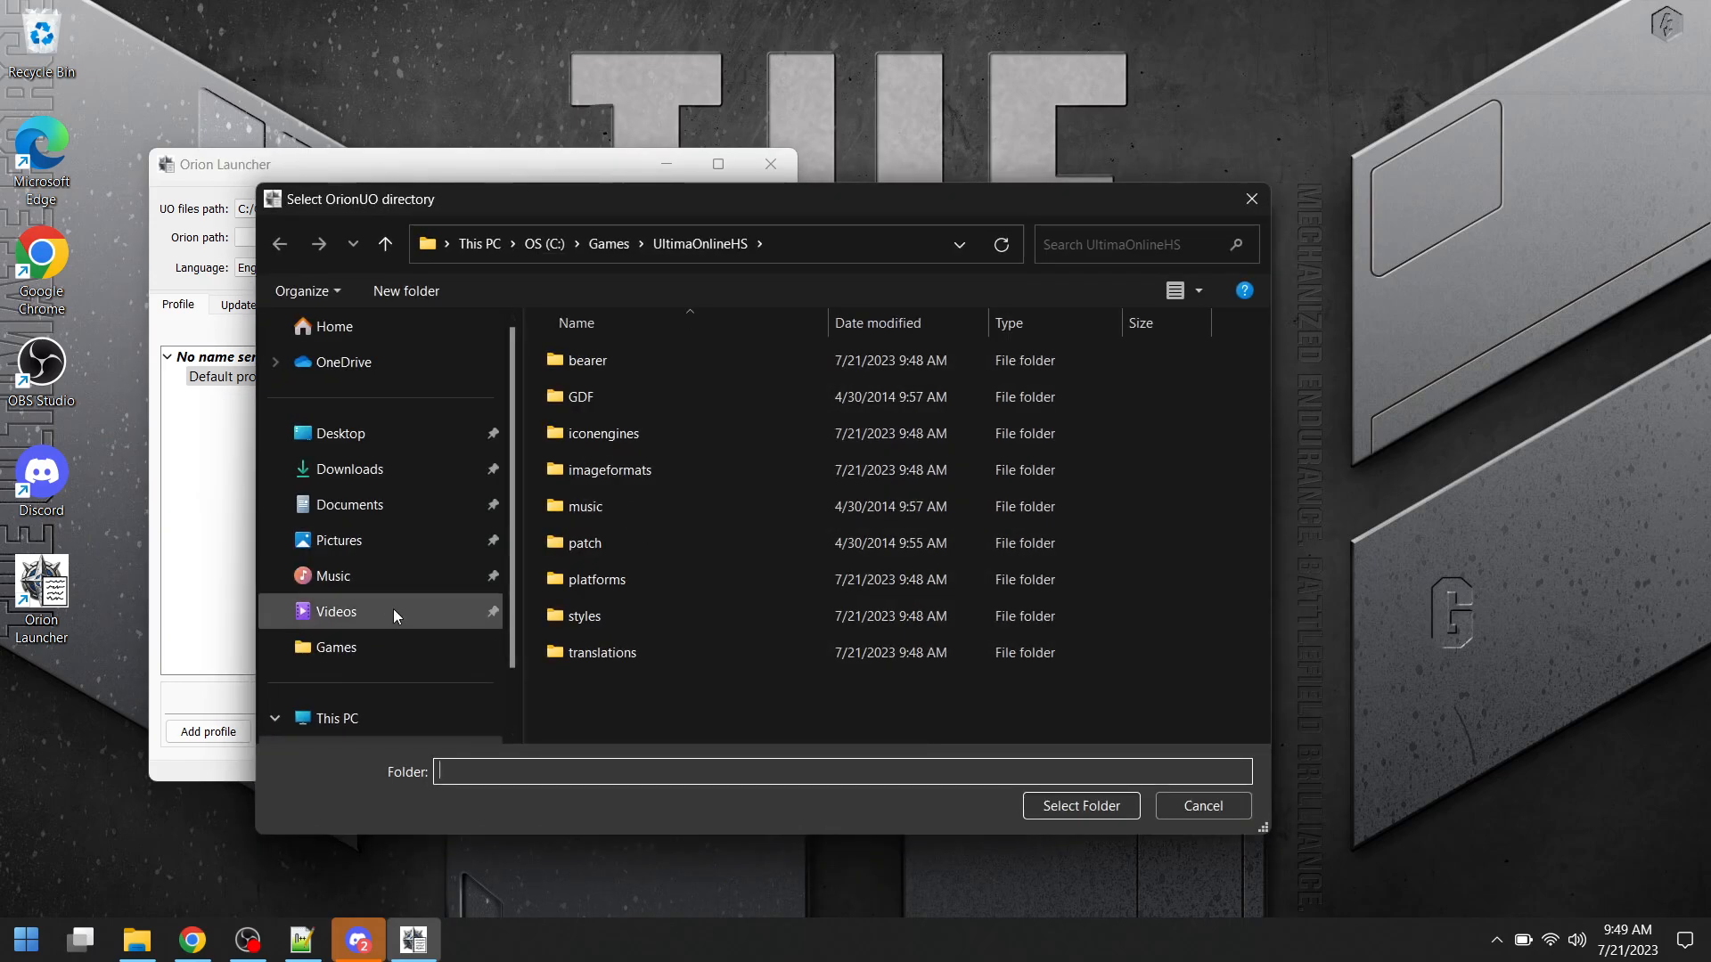
left_click(332, 647)
left_click(629, 366)
double_click(630, 366)
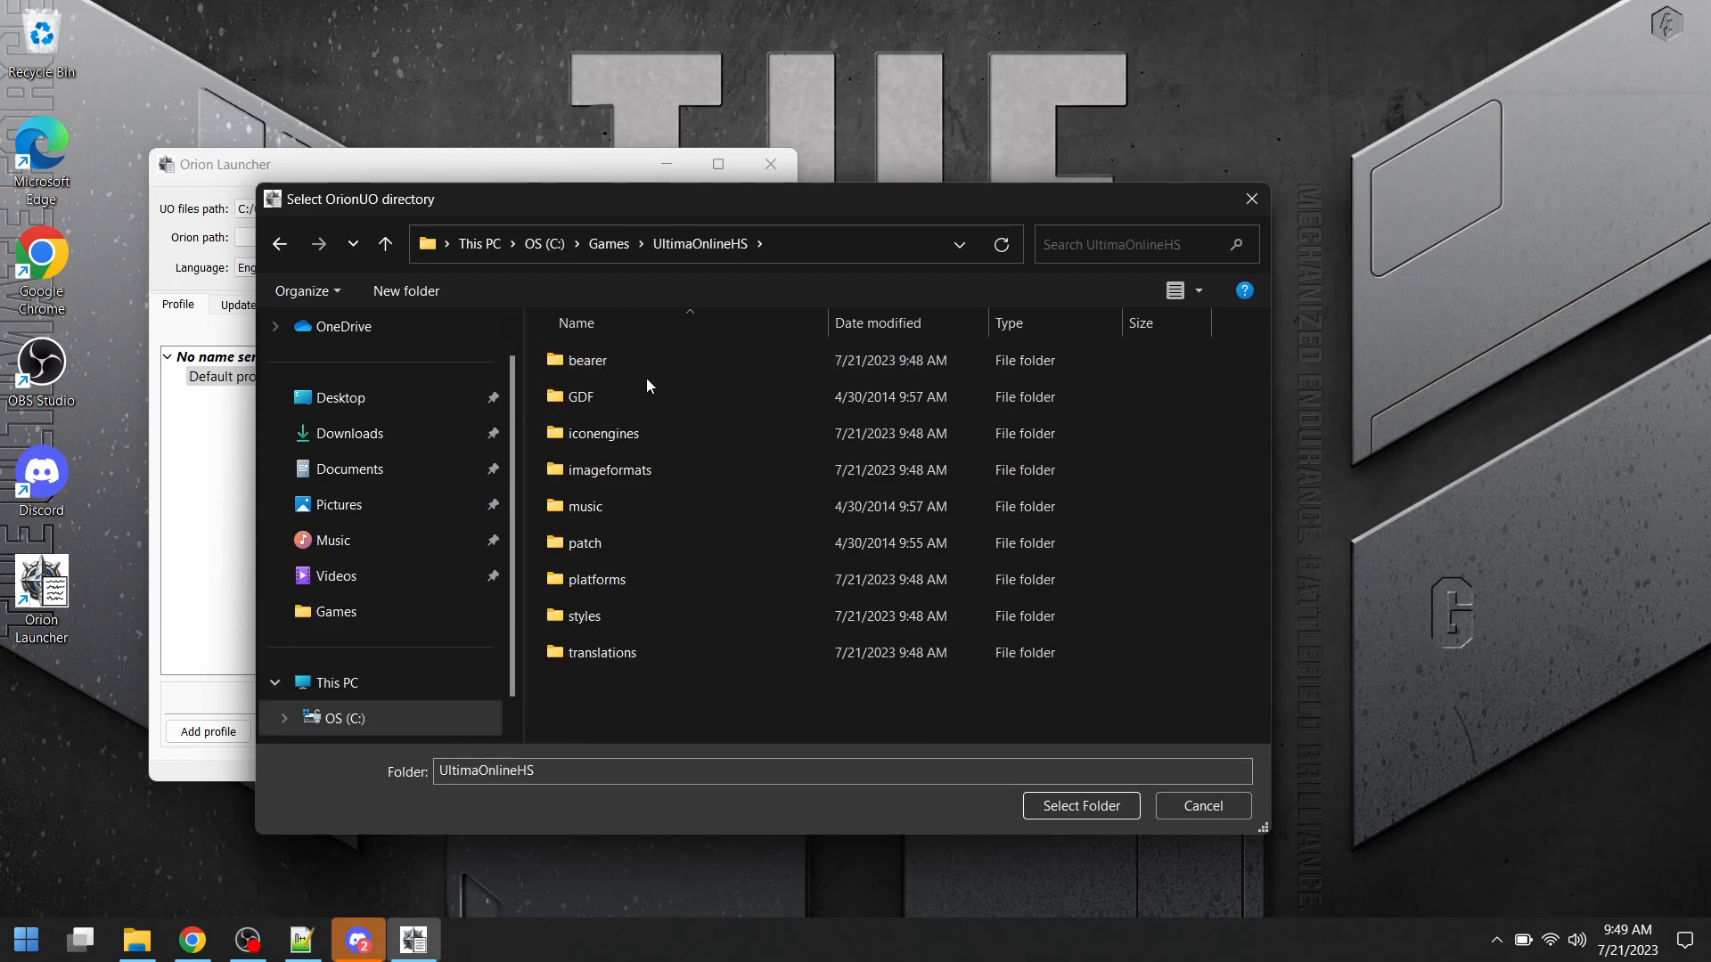
left_click(1080, 805)
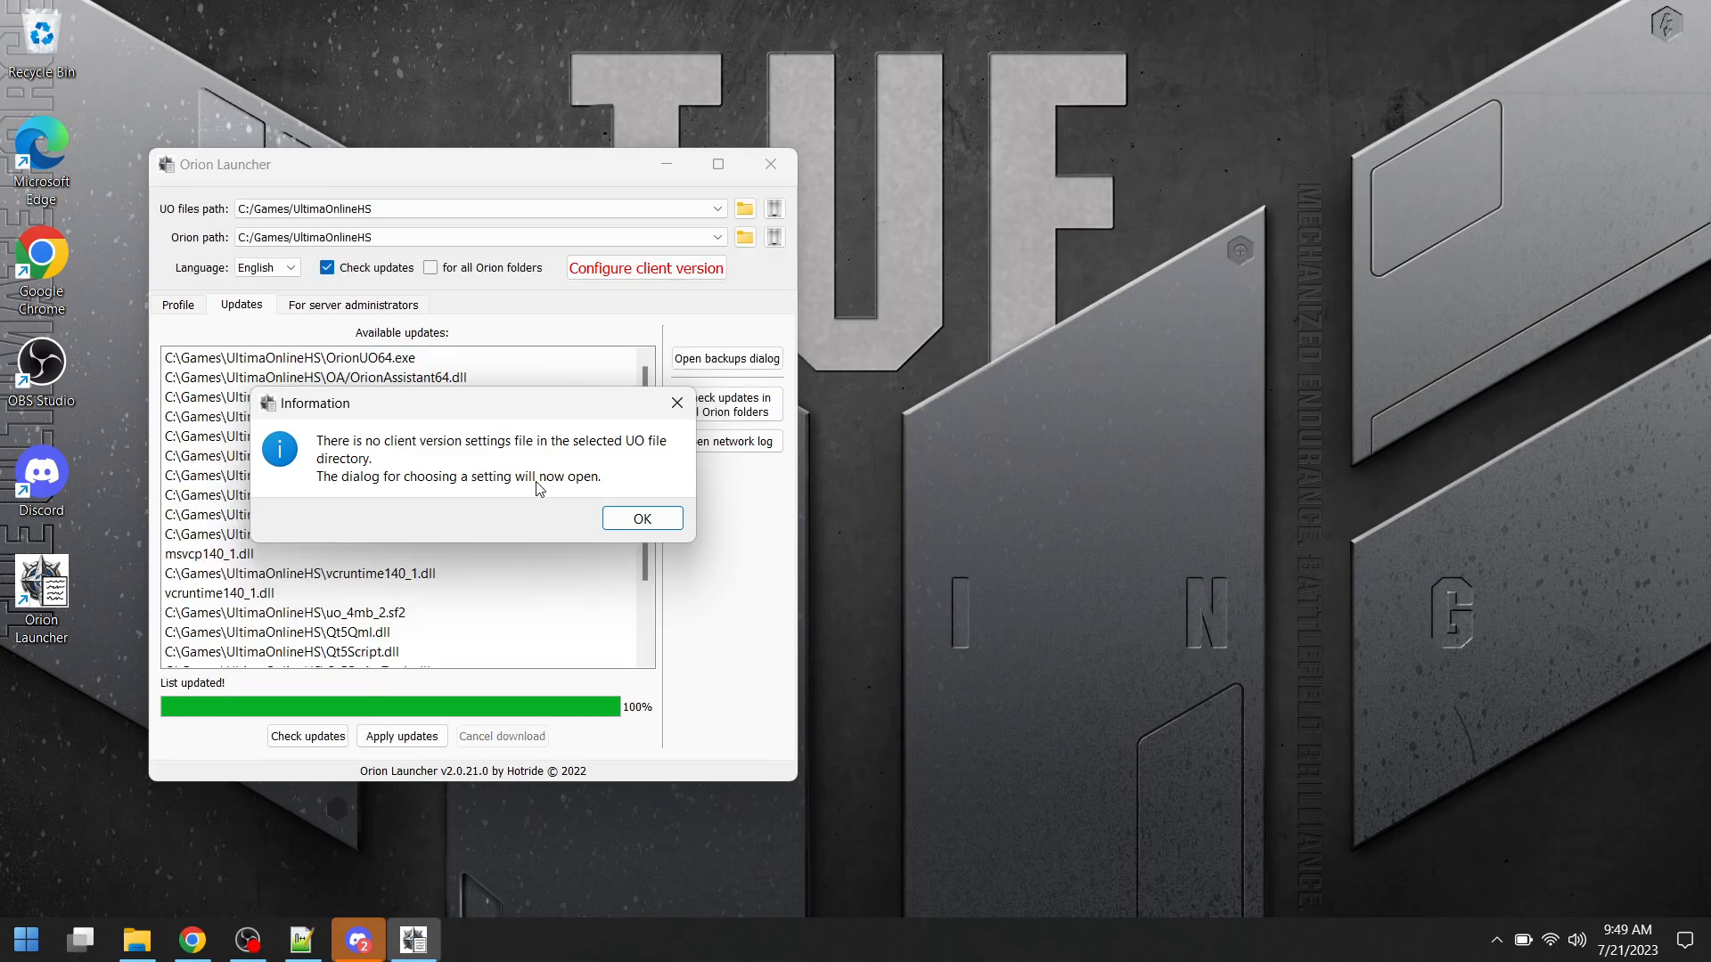
- Try again to apply the UO RPG client version configuration to the selected UO directory
left_click(643, 521)
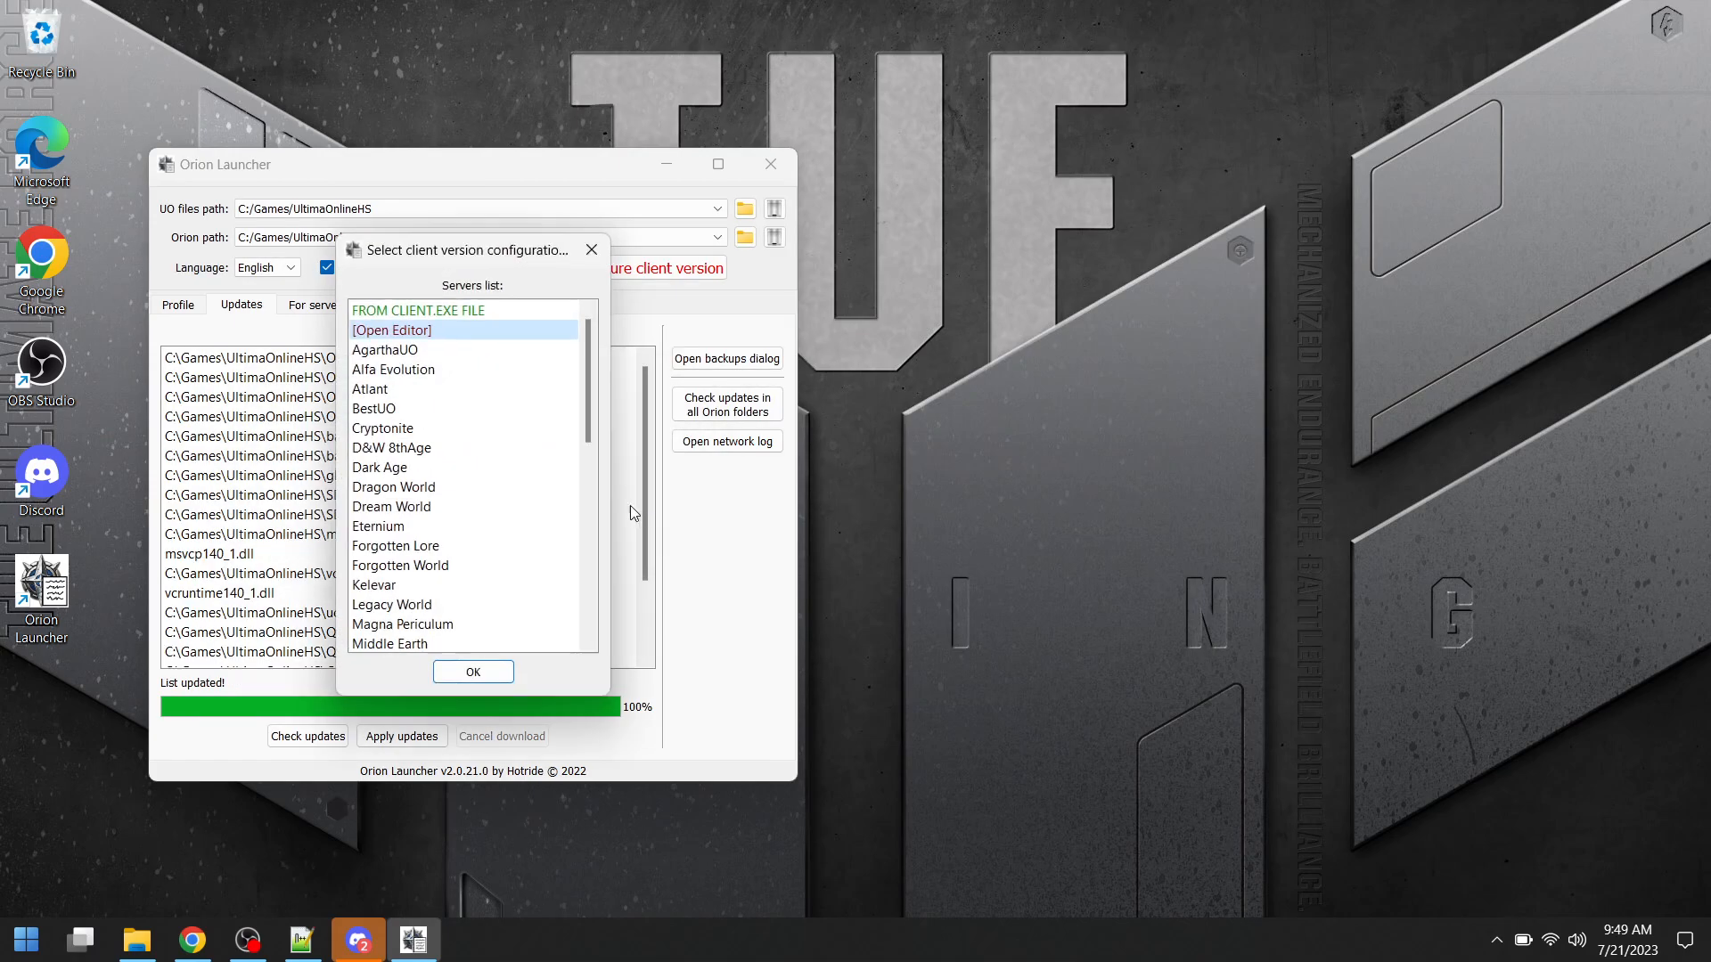
left_click_drag(588, 404, 616, 578)
left_click(392, 447)
left_click(479, 676)
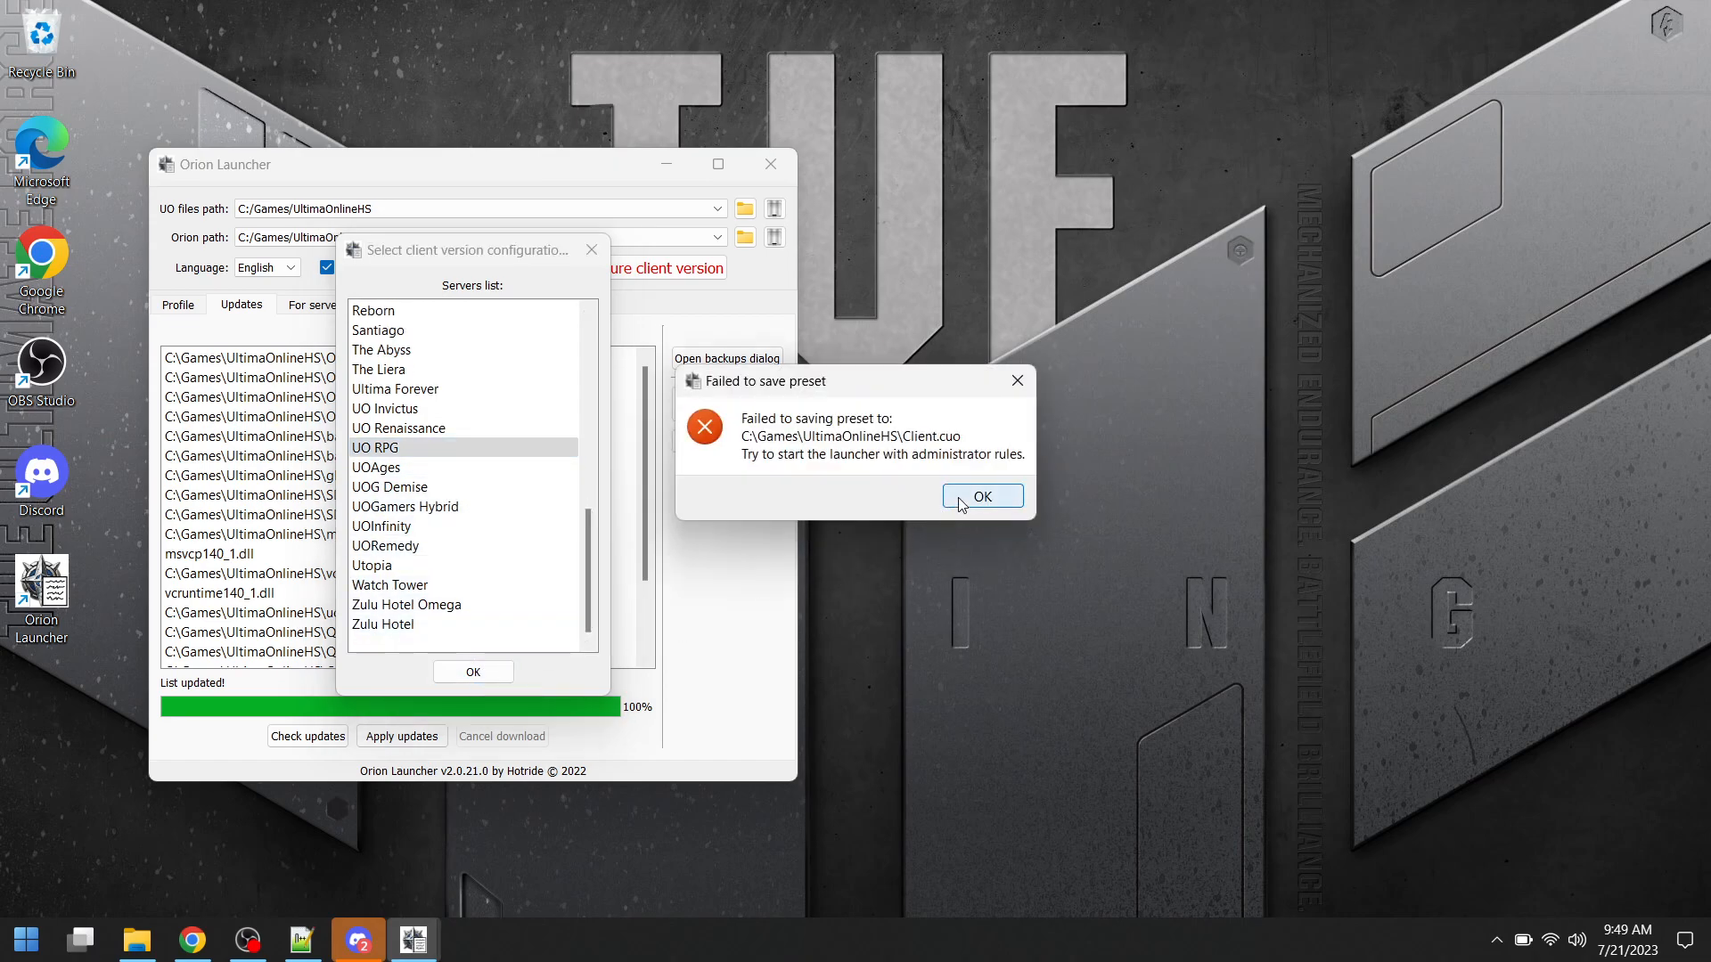
left_click(959, 498)
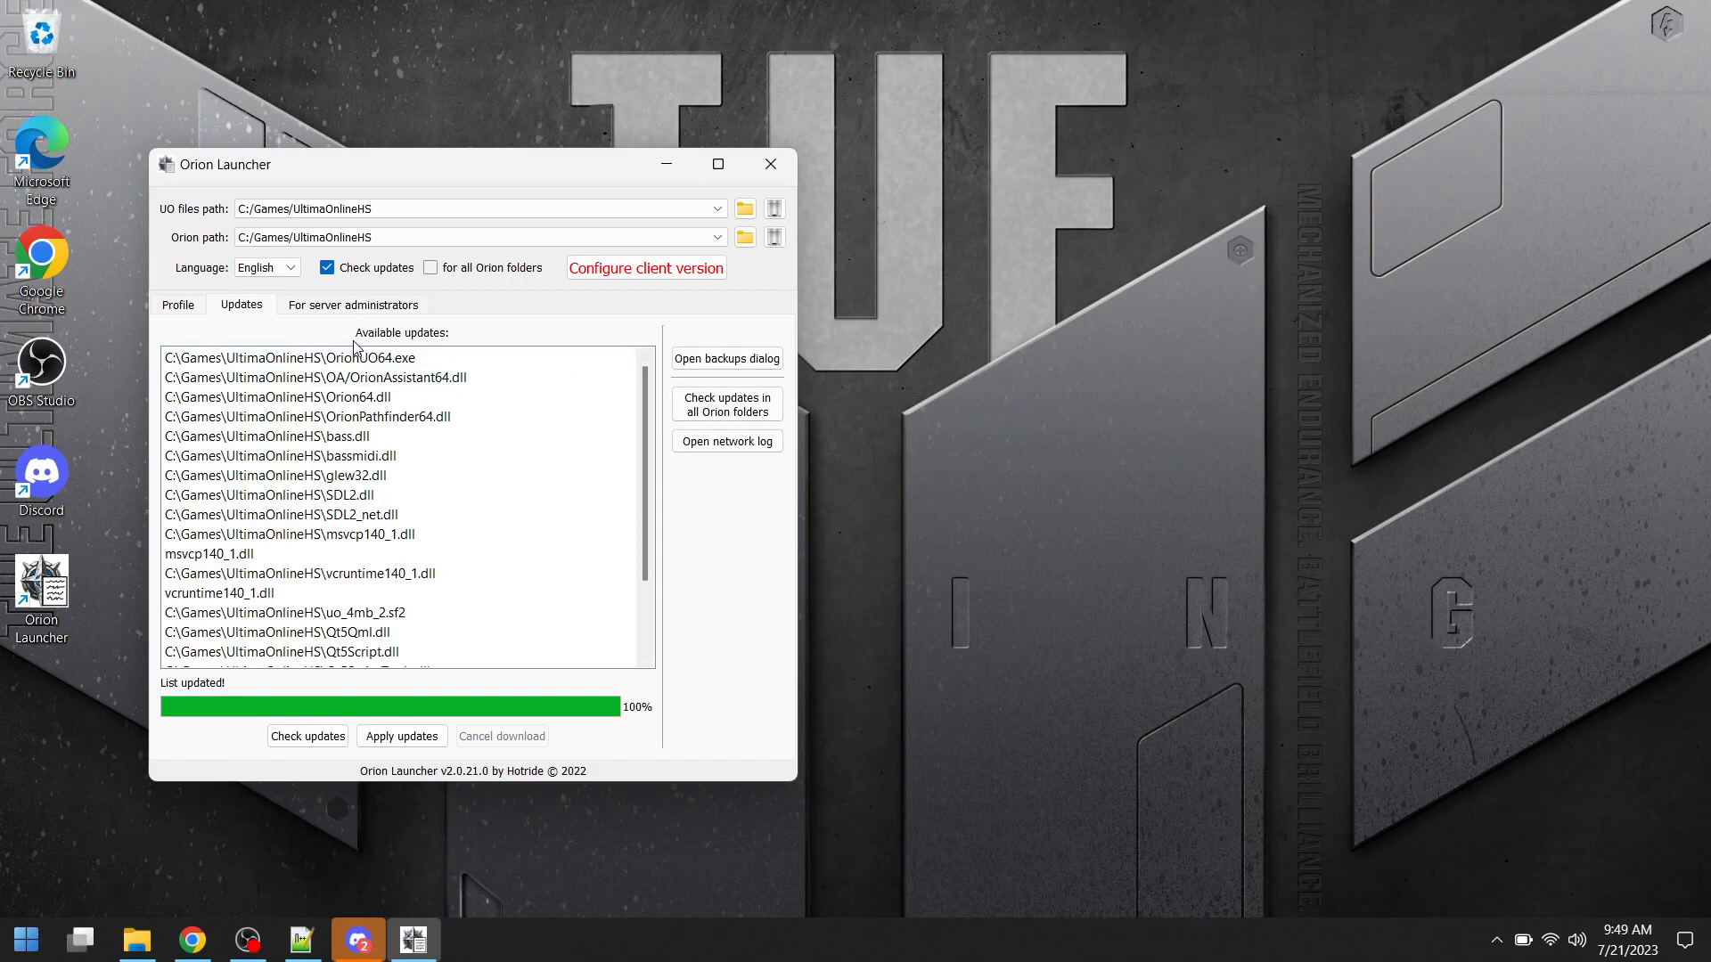
- Check for Orion updates, apply all available ones to the Orion folder, and check the update list again
left_click(179, 305)
left_click(237, 307)
left_click(181, 306)
left_click(235, 307)
left_click(319, 738)
mouse_move(648, 433)
left_mouse_down()
mouse_move(666, 508)
mouse_move(653, 405)
left_mouse_up()
left_click(414, 742)
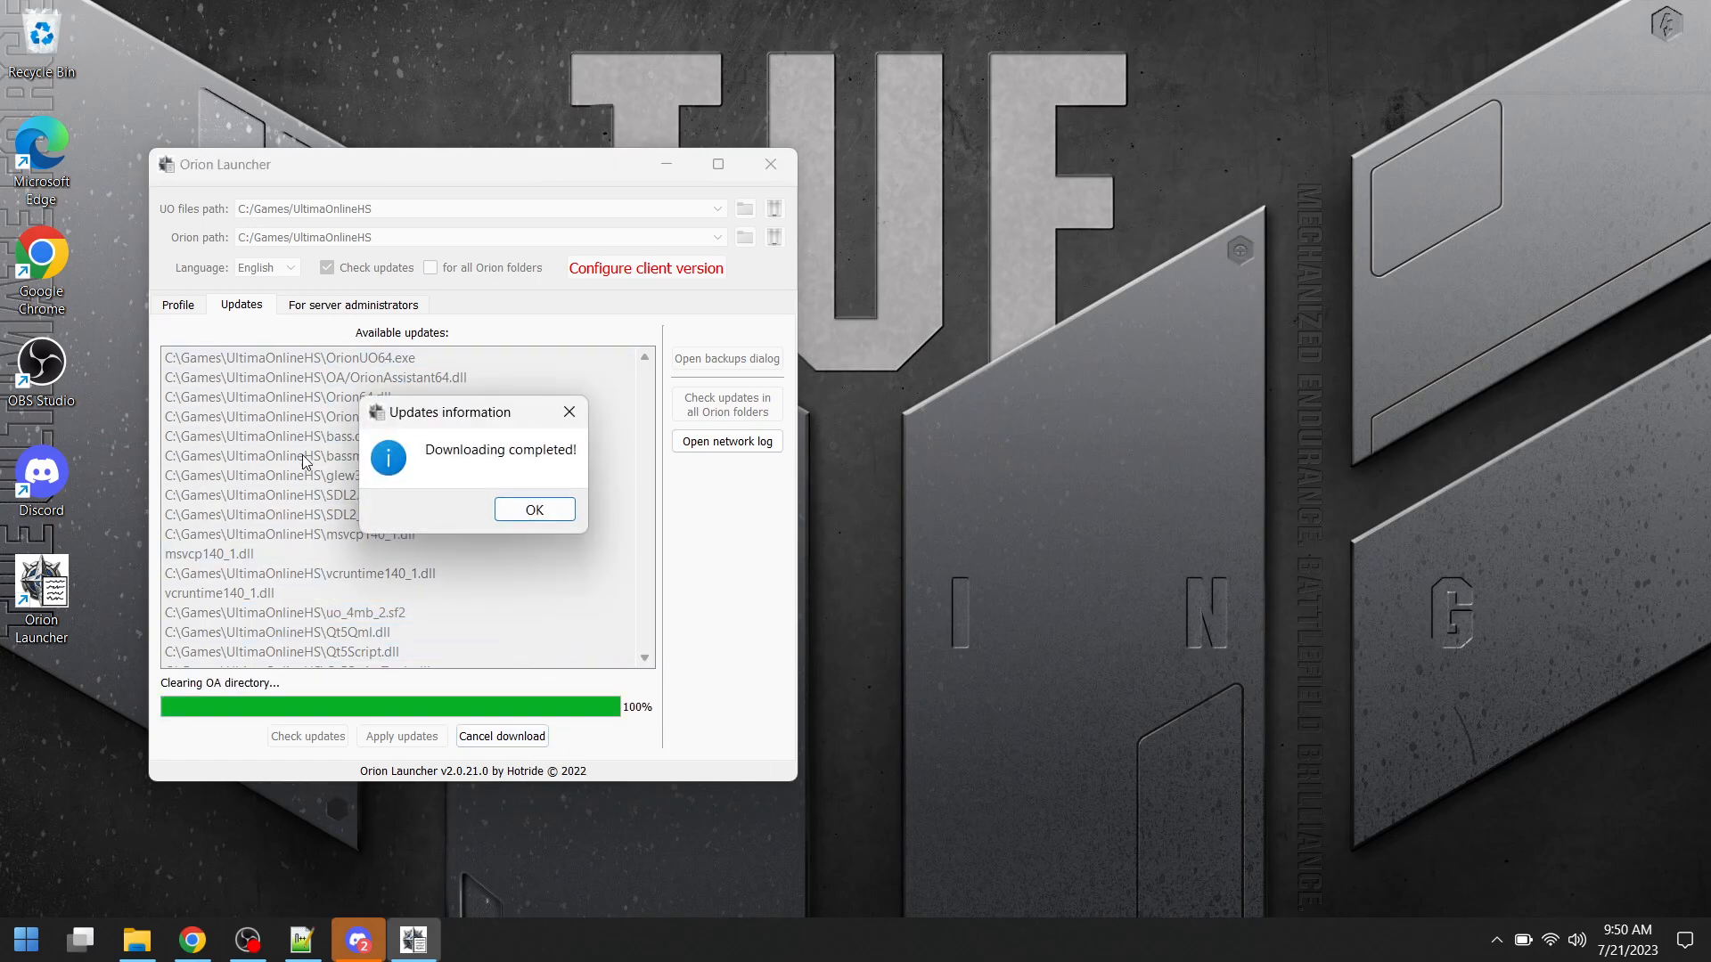
left_click(532, 511)
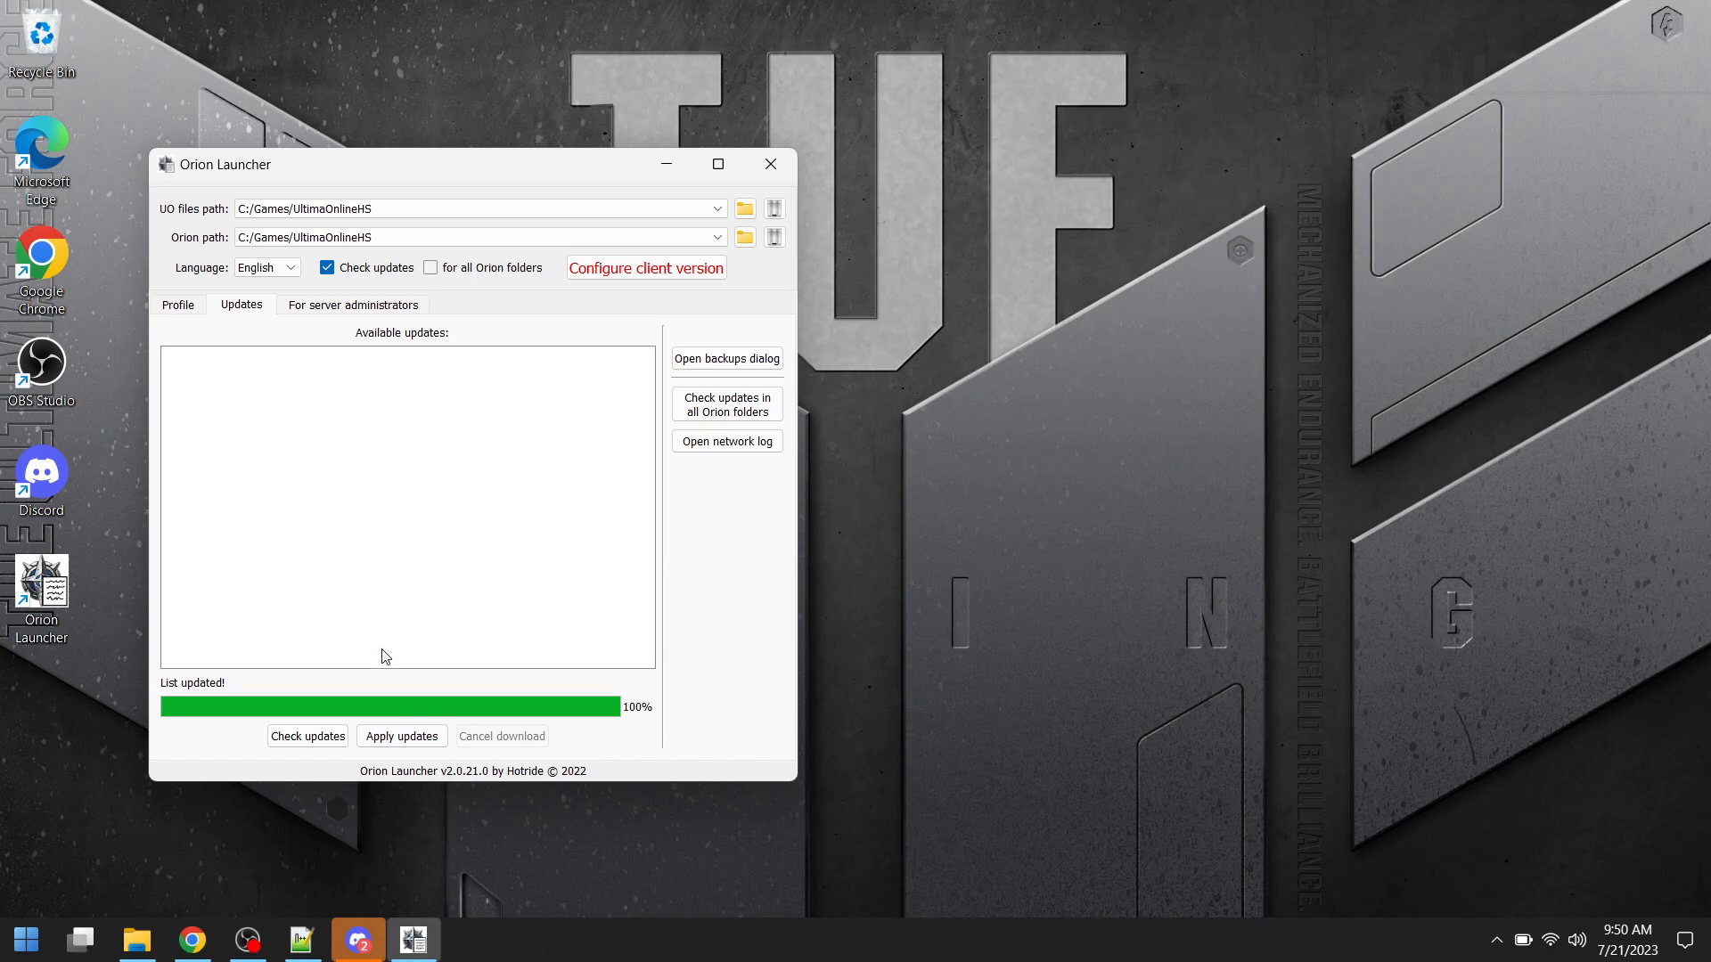
left_click(312, 740)
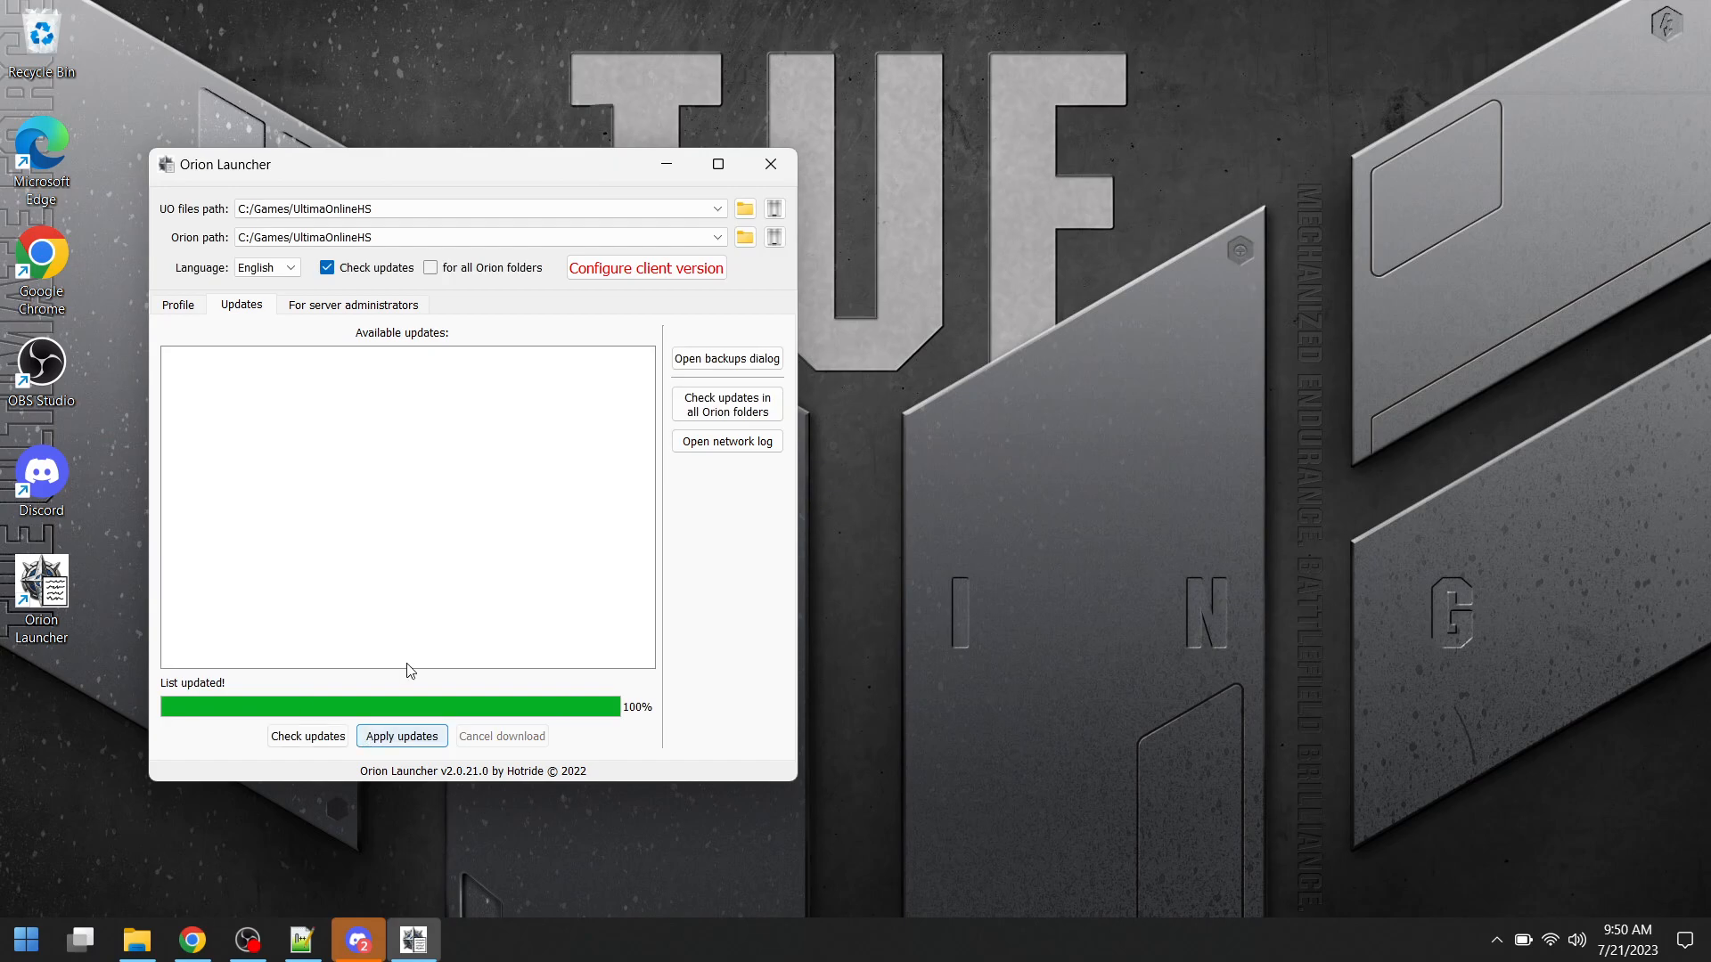
- Configure the client version with the UO RPG preset and save it to the UO directory
left_click(180, 307)
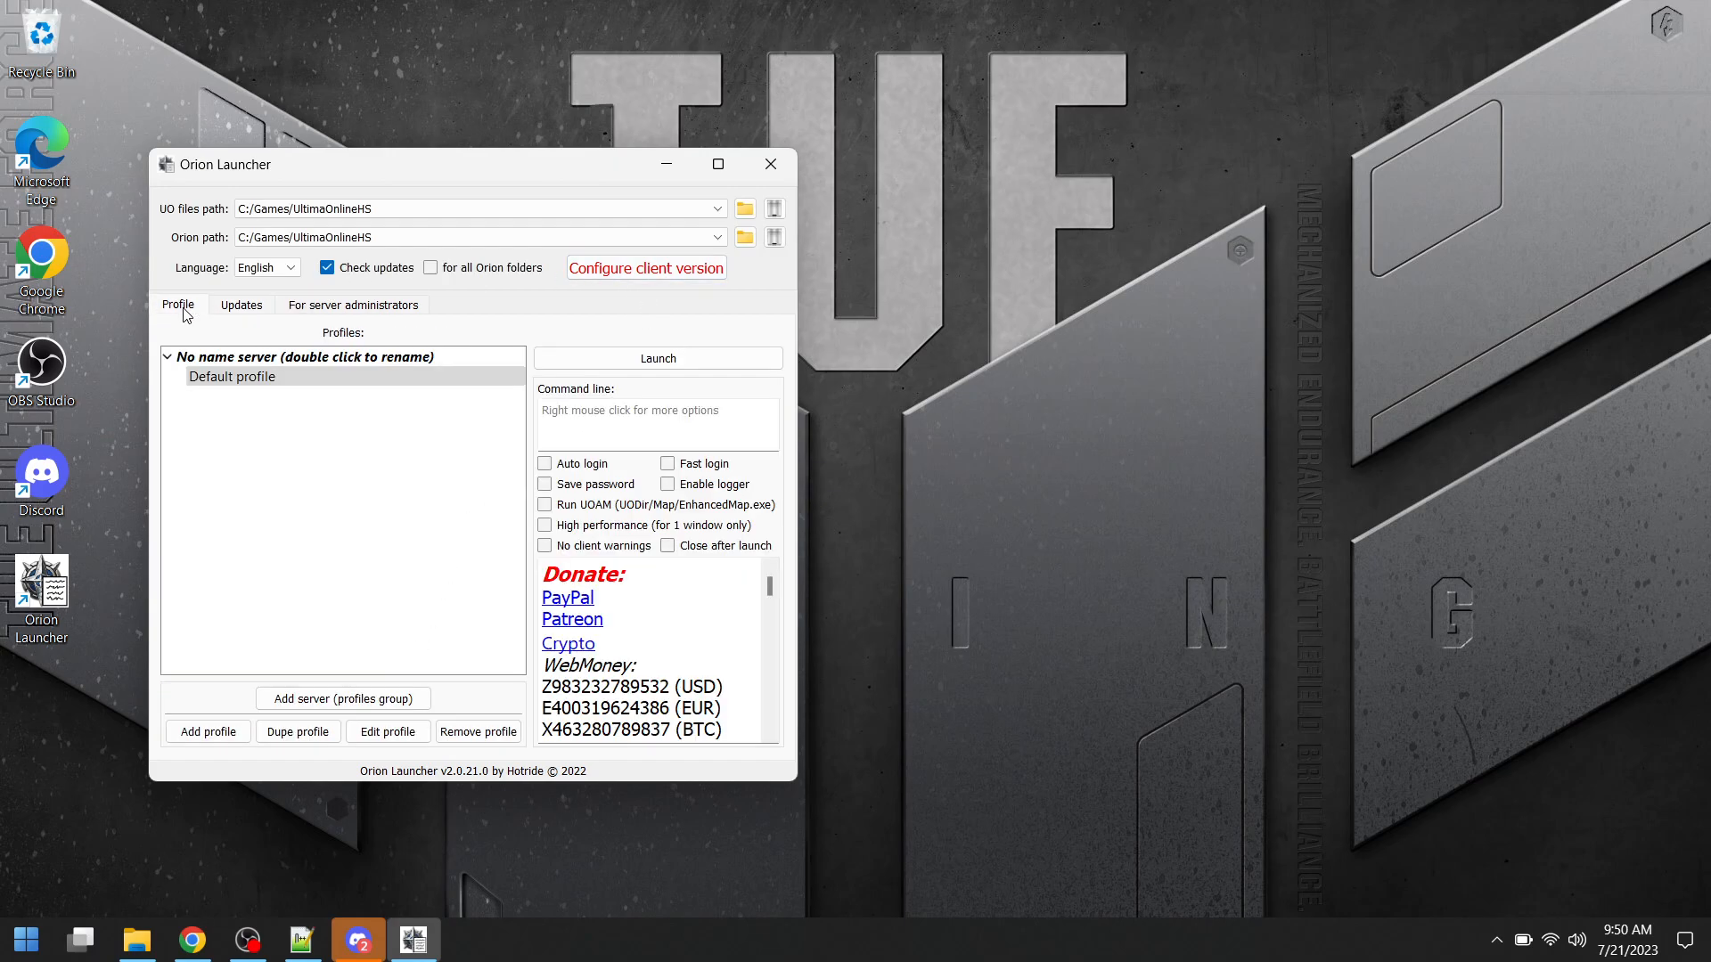
left_click(637, 272)
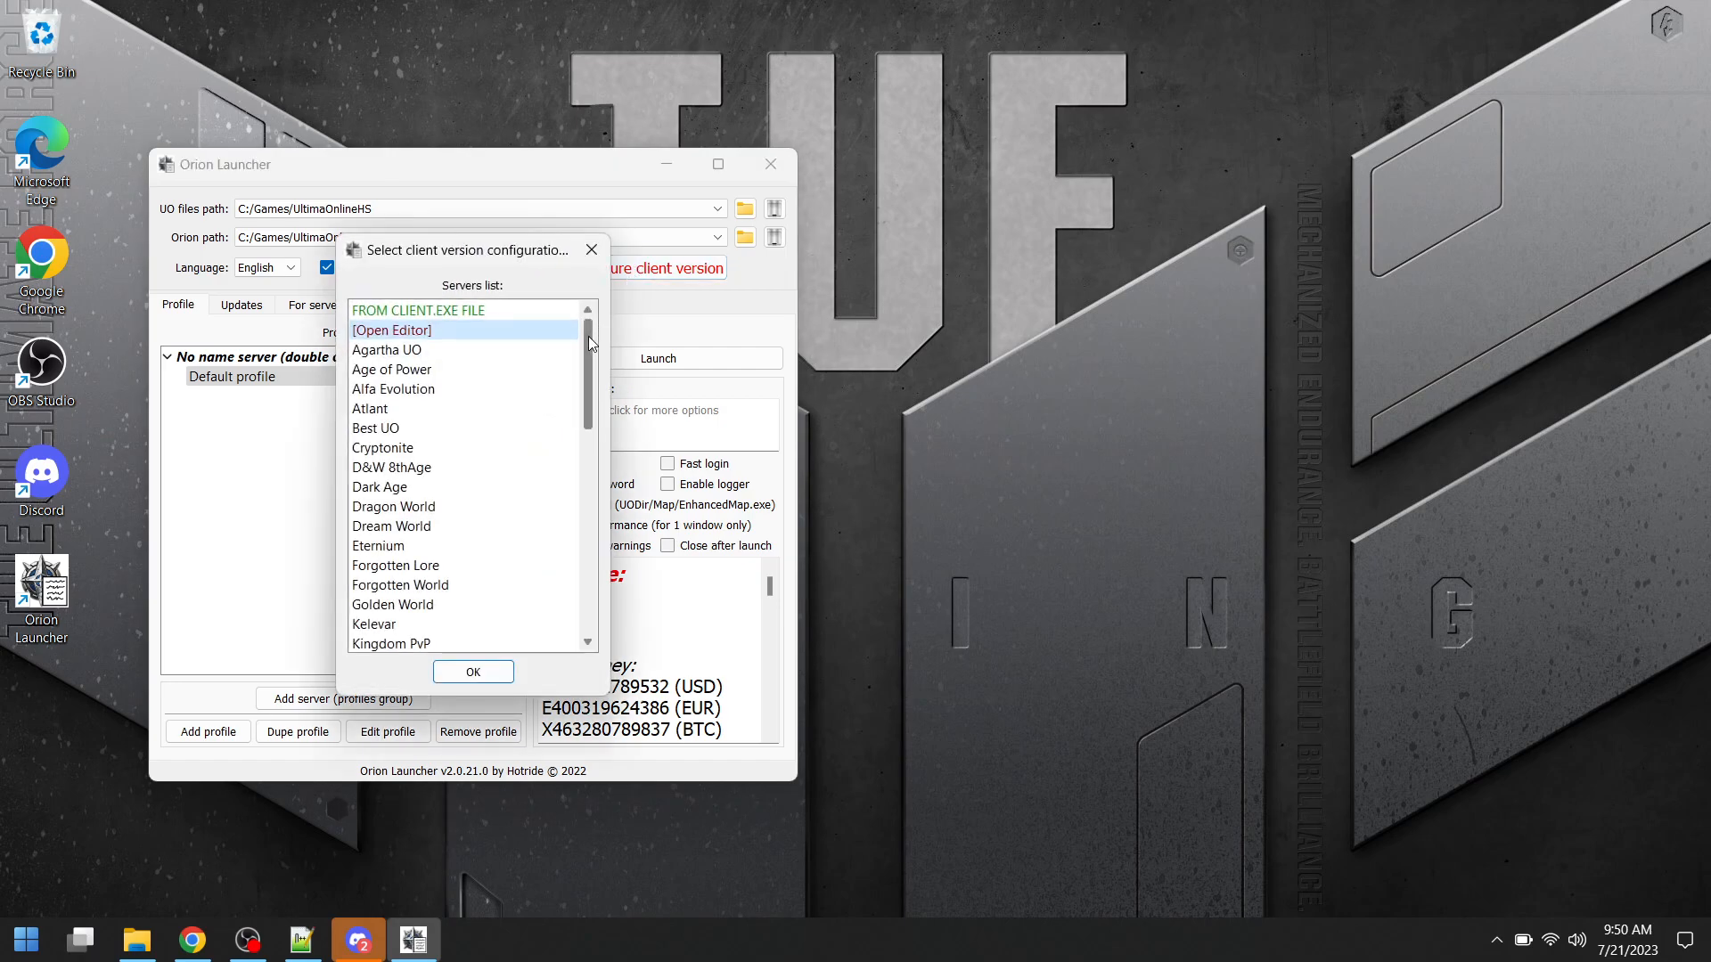
scroll(588, 335, "down", 10)
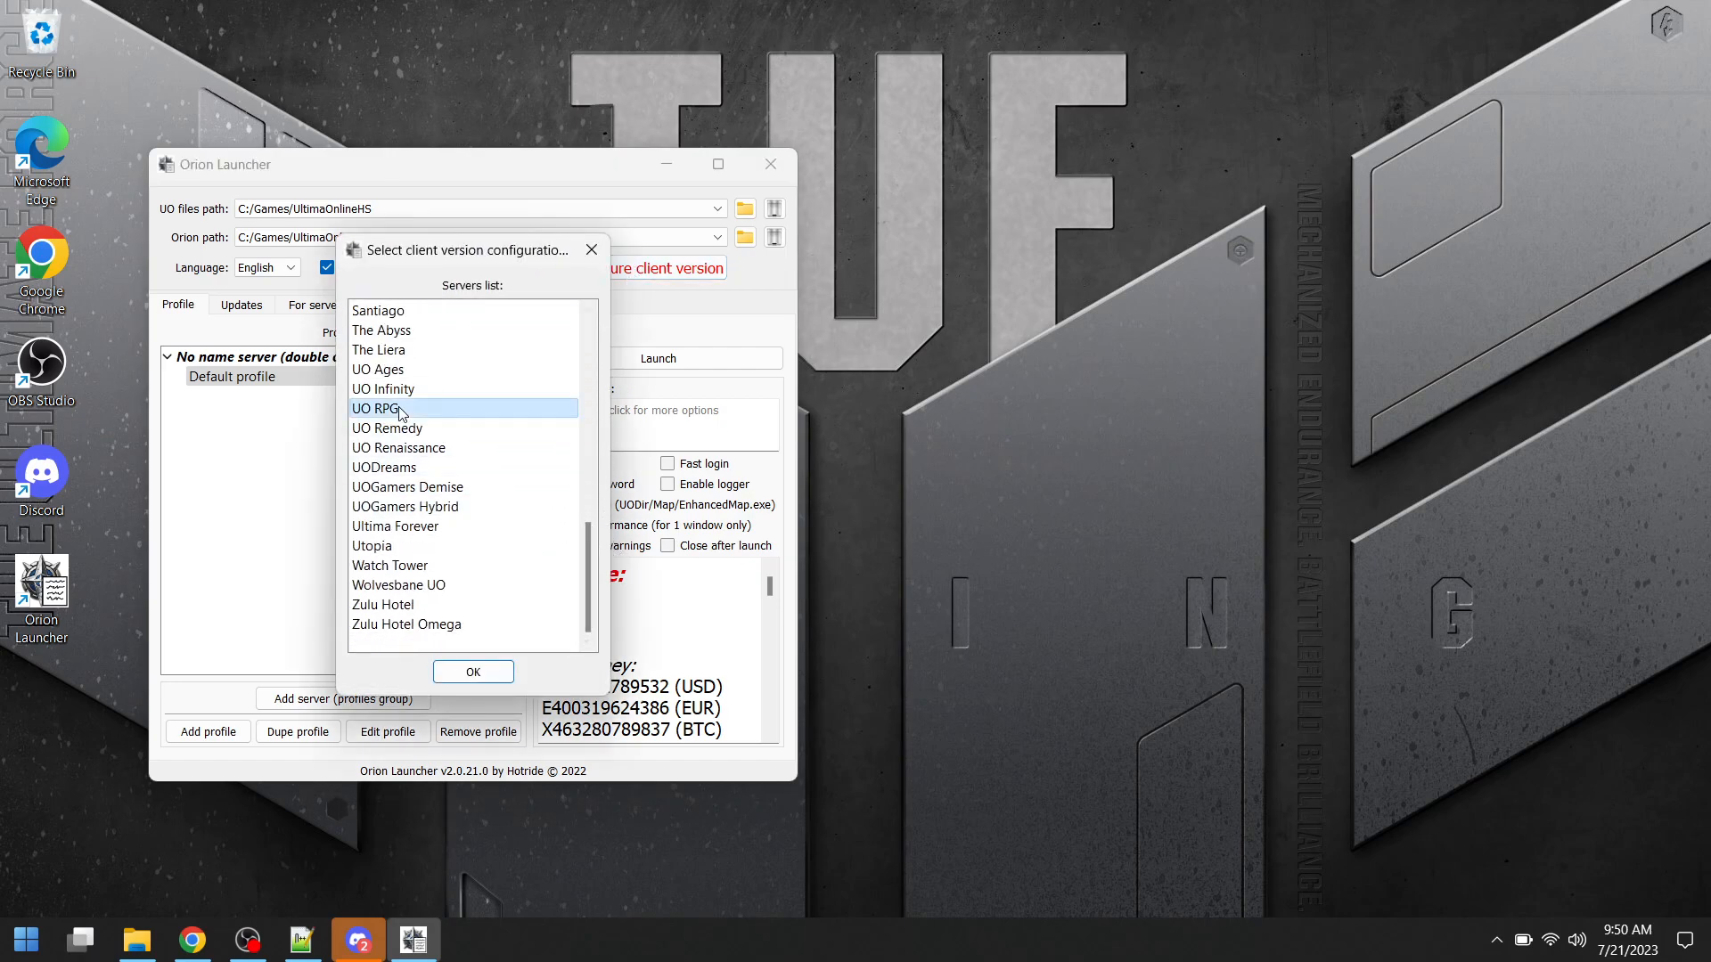
left_click(484, 676)
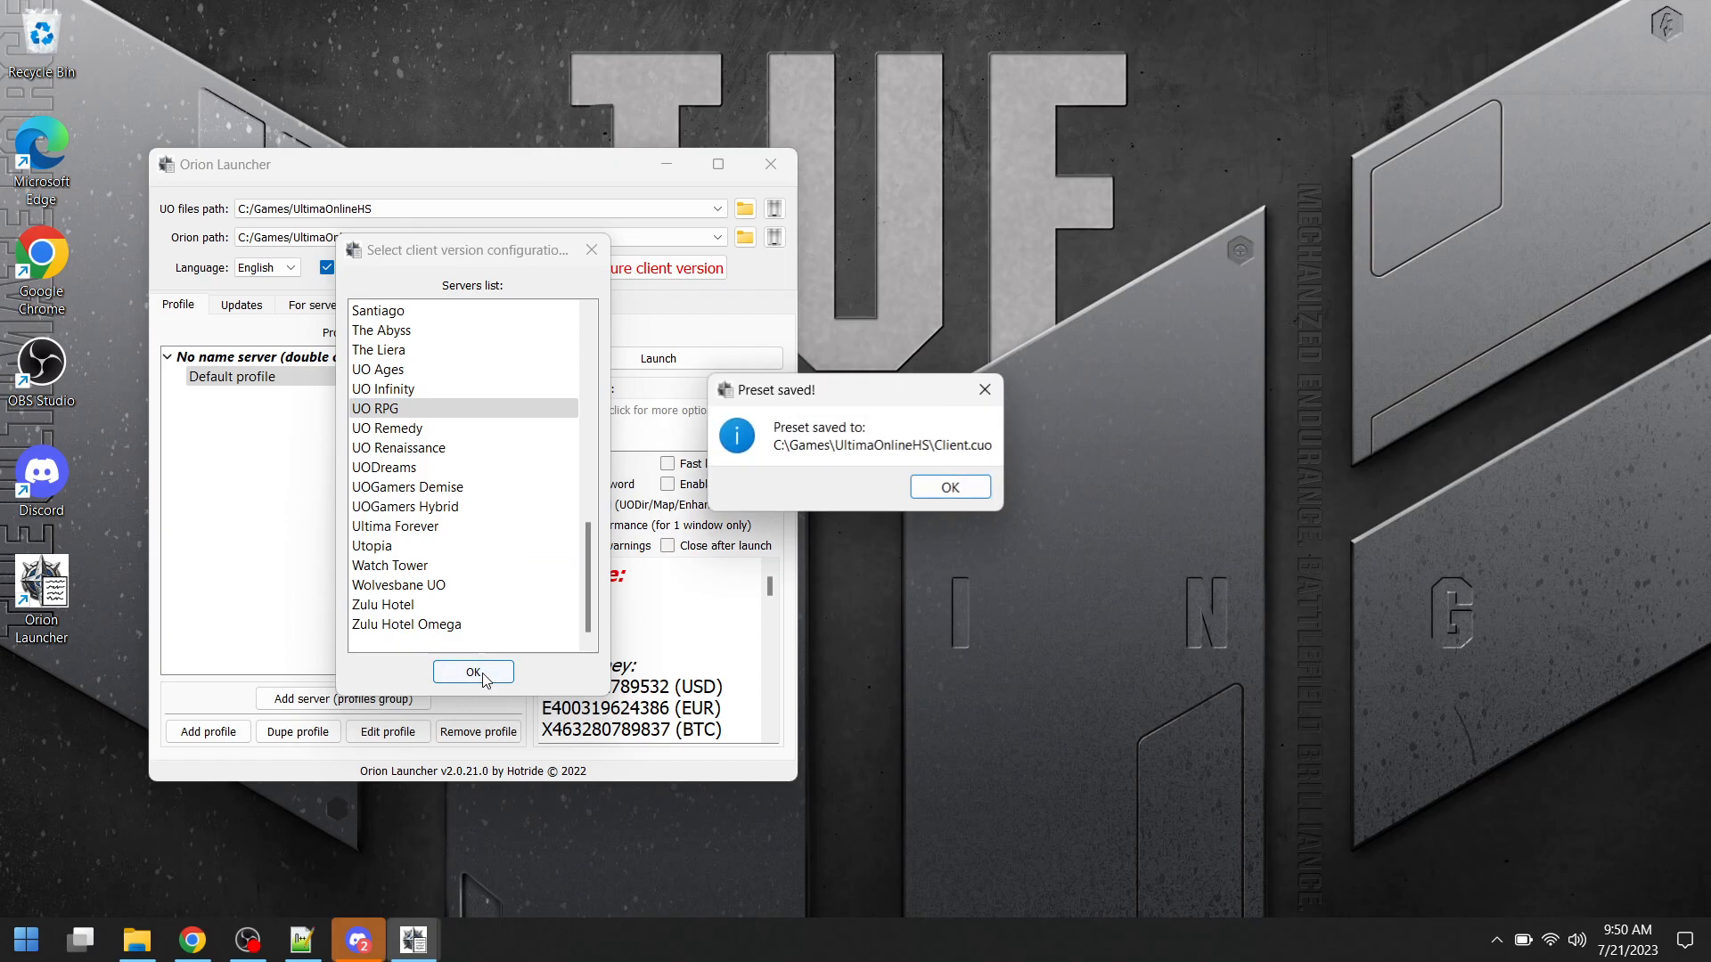
left_click(945, 483)
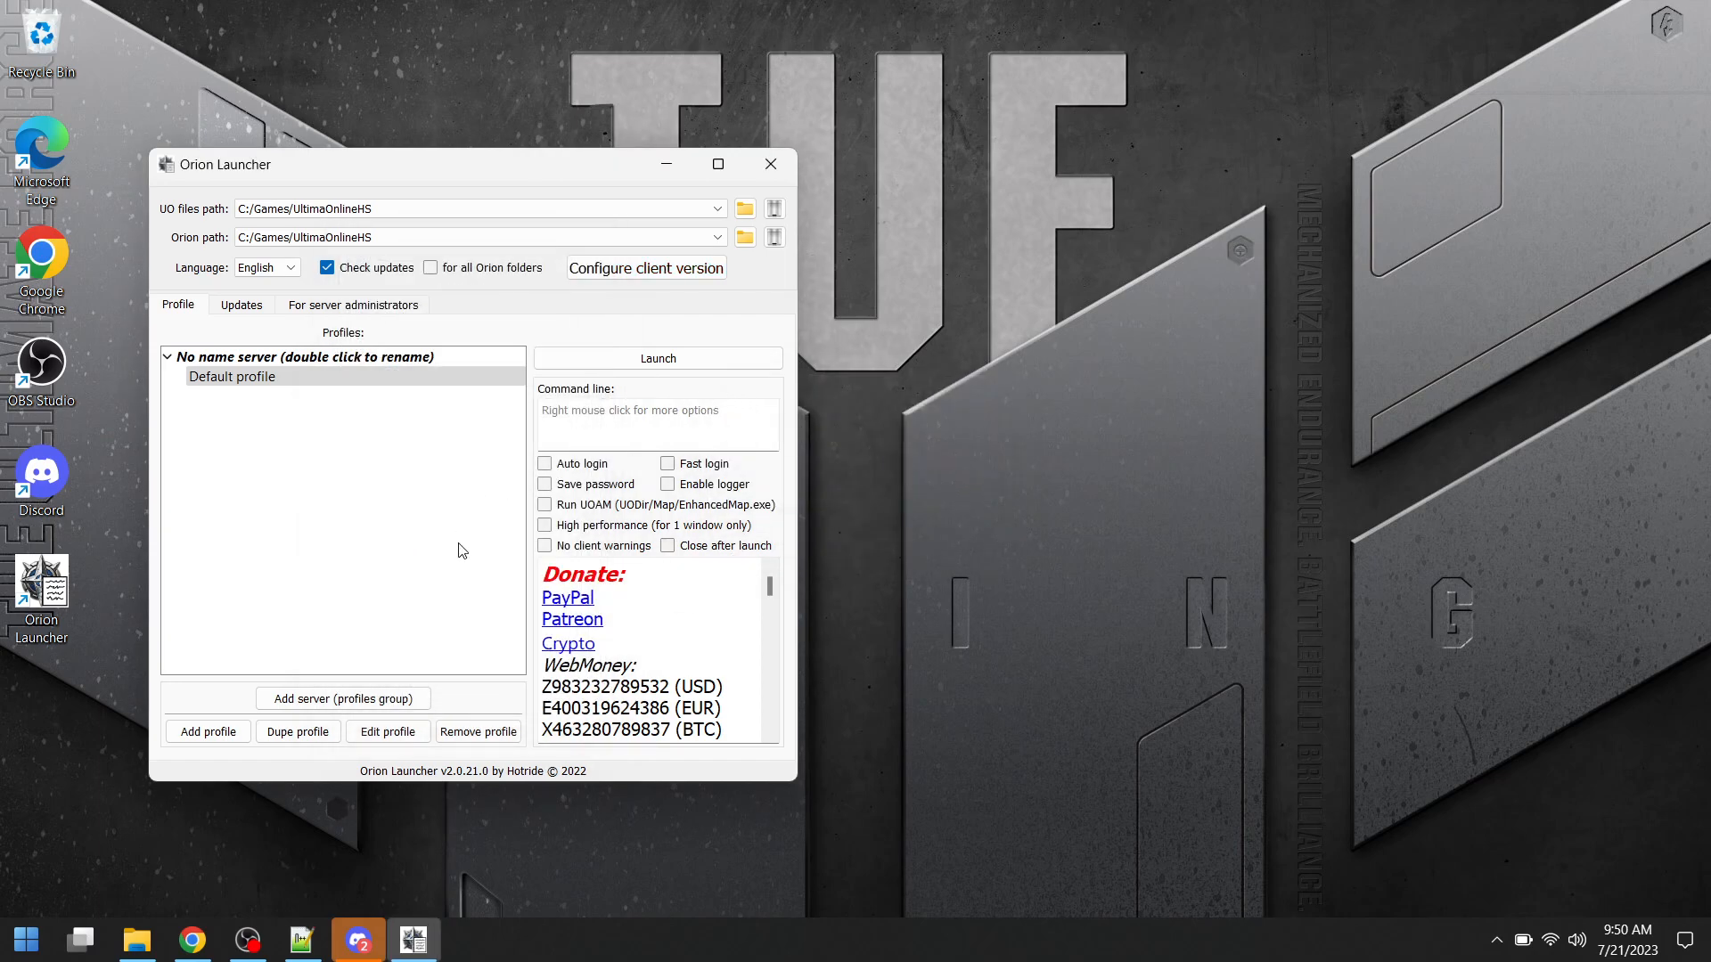
- Add a new launcher profile based on the UO RPG profile preset
left_click(216, 734)
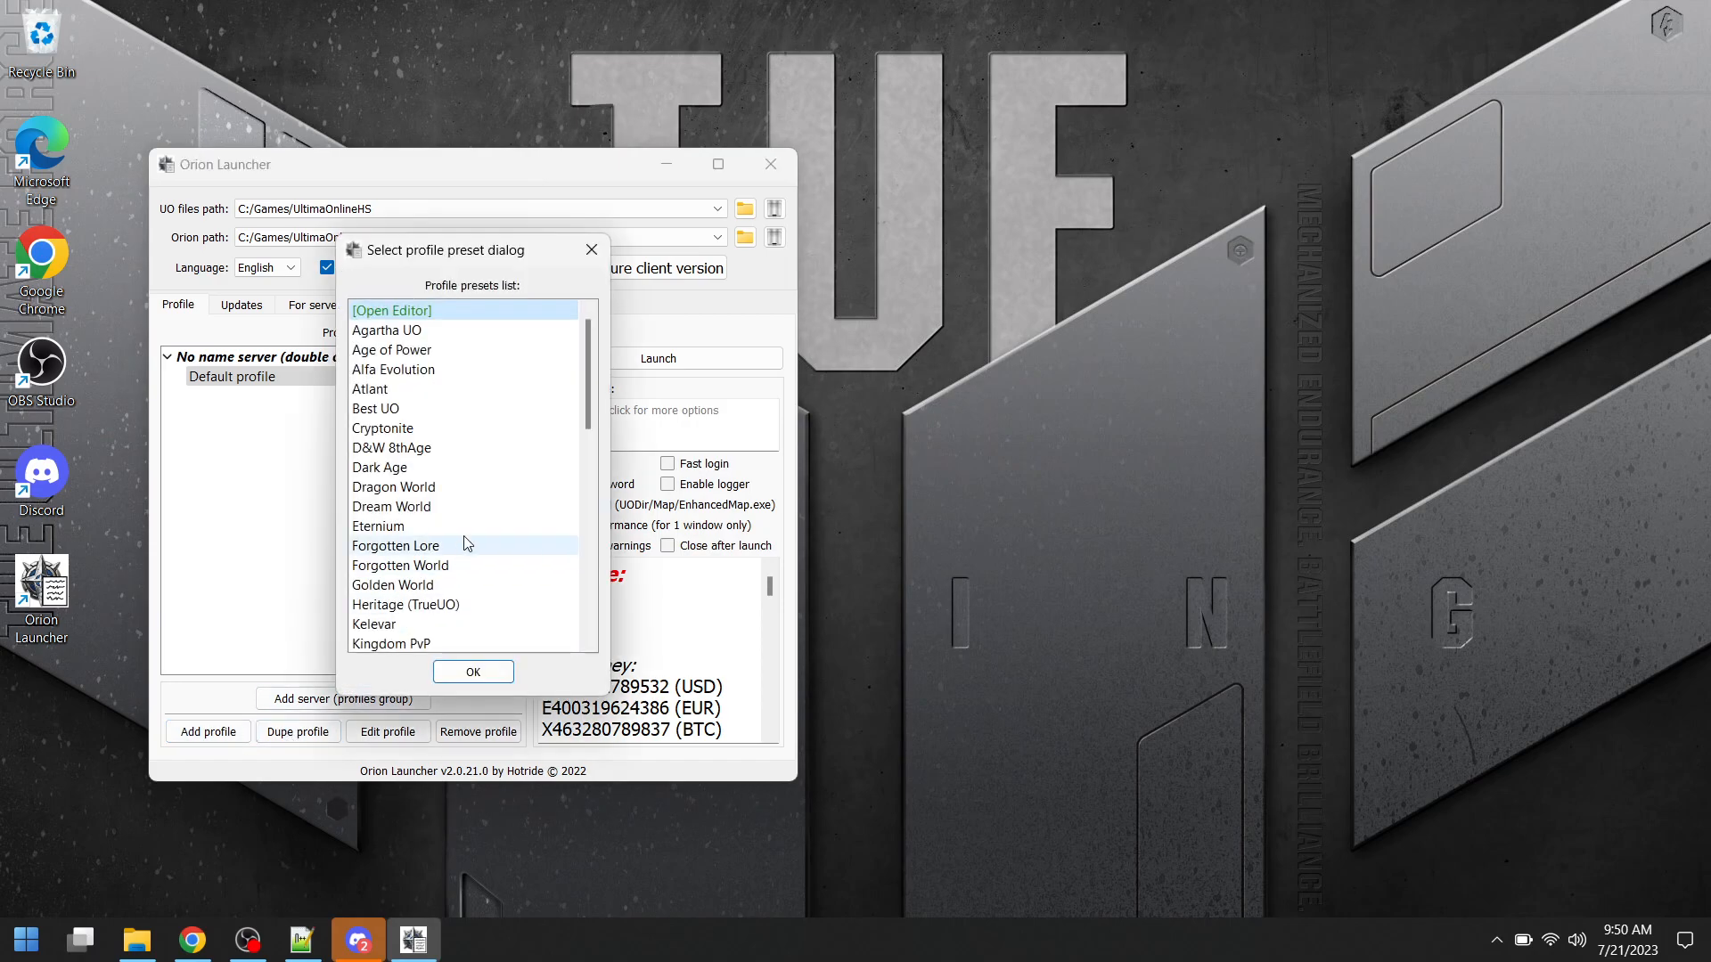
left_click_drag(589, 339, 613, 559)
scroll(553, 575, "down", 2)
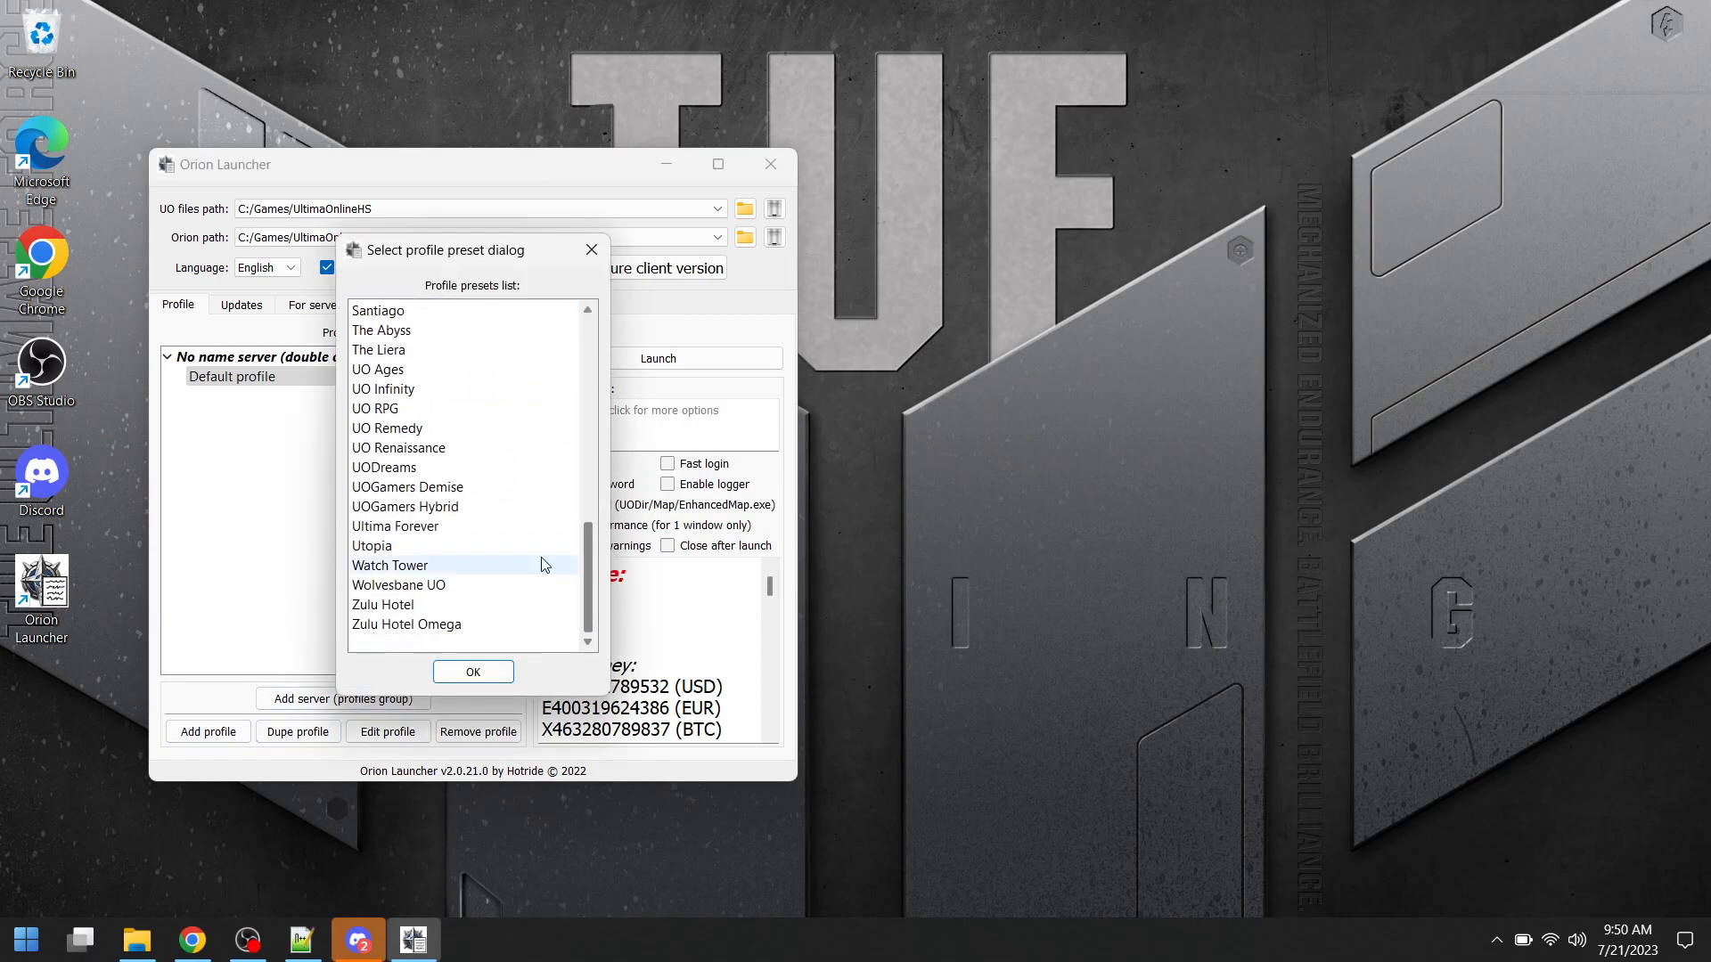
left_click(428, 408)
left_click(471, 673)
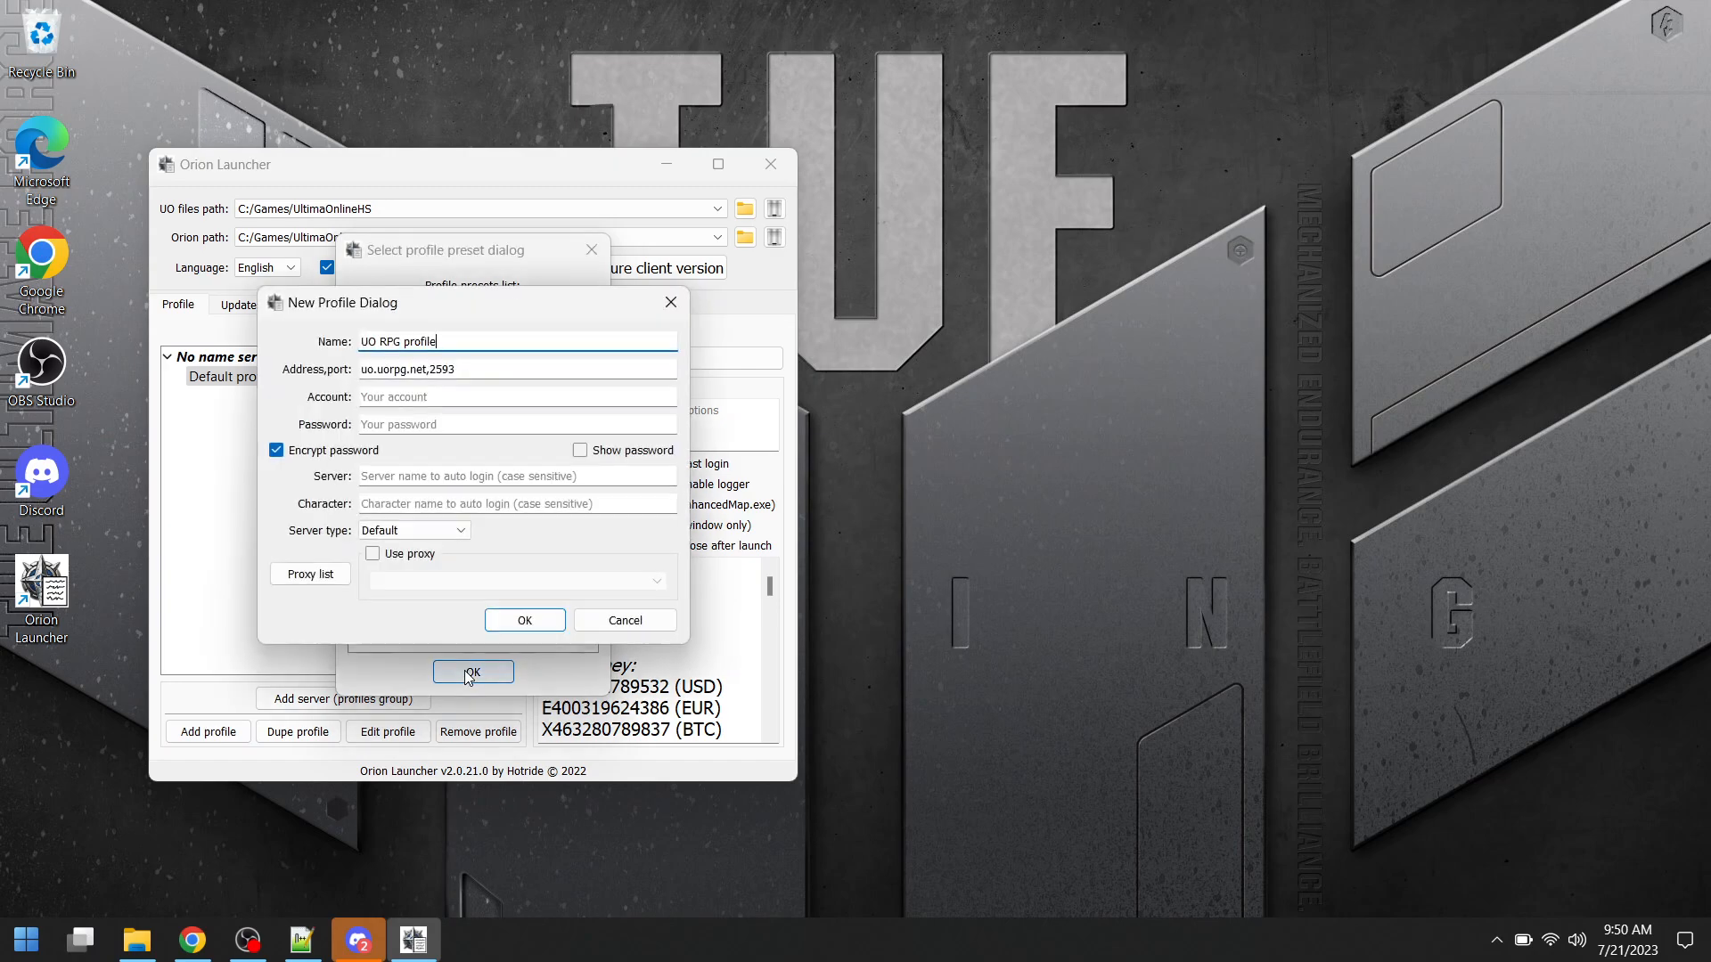
- Enter the account name and the account password in the UO RPG profile and save it
left_click(411, 394)
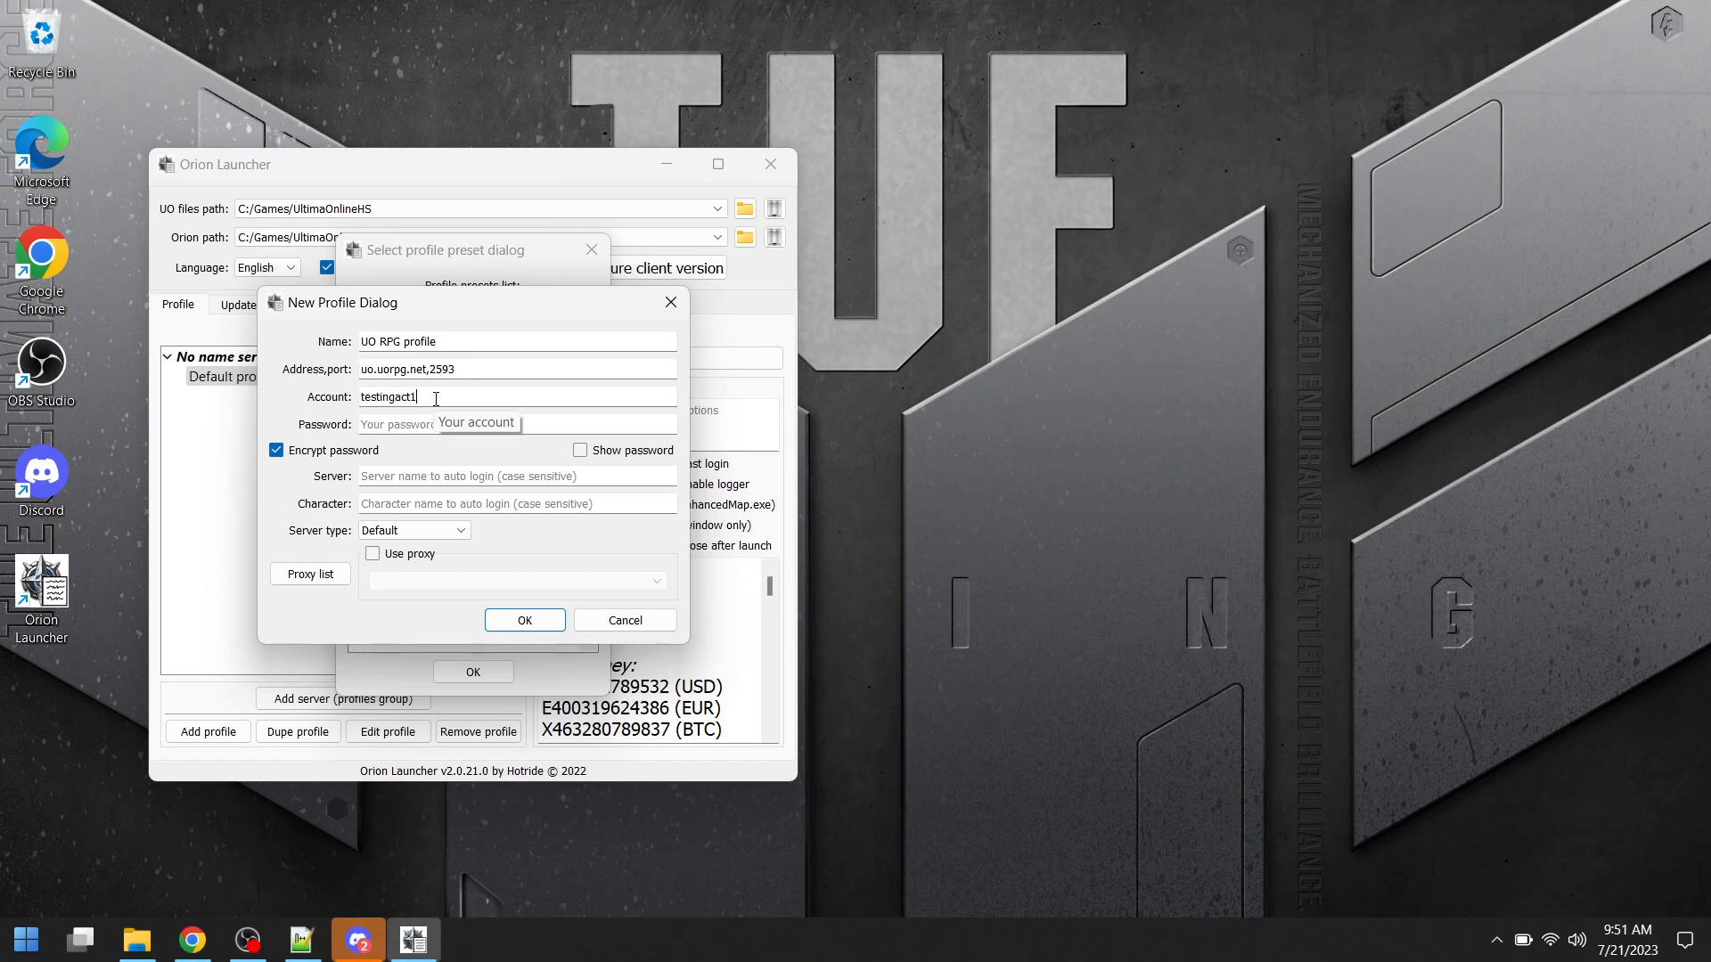
key("Tab")
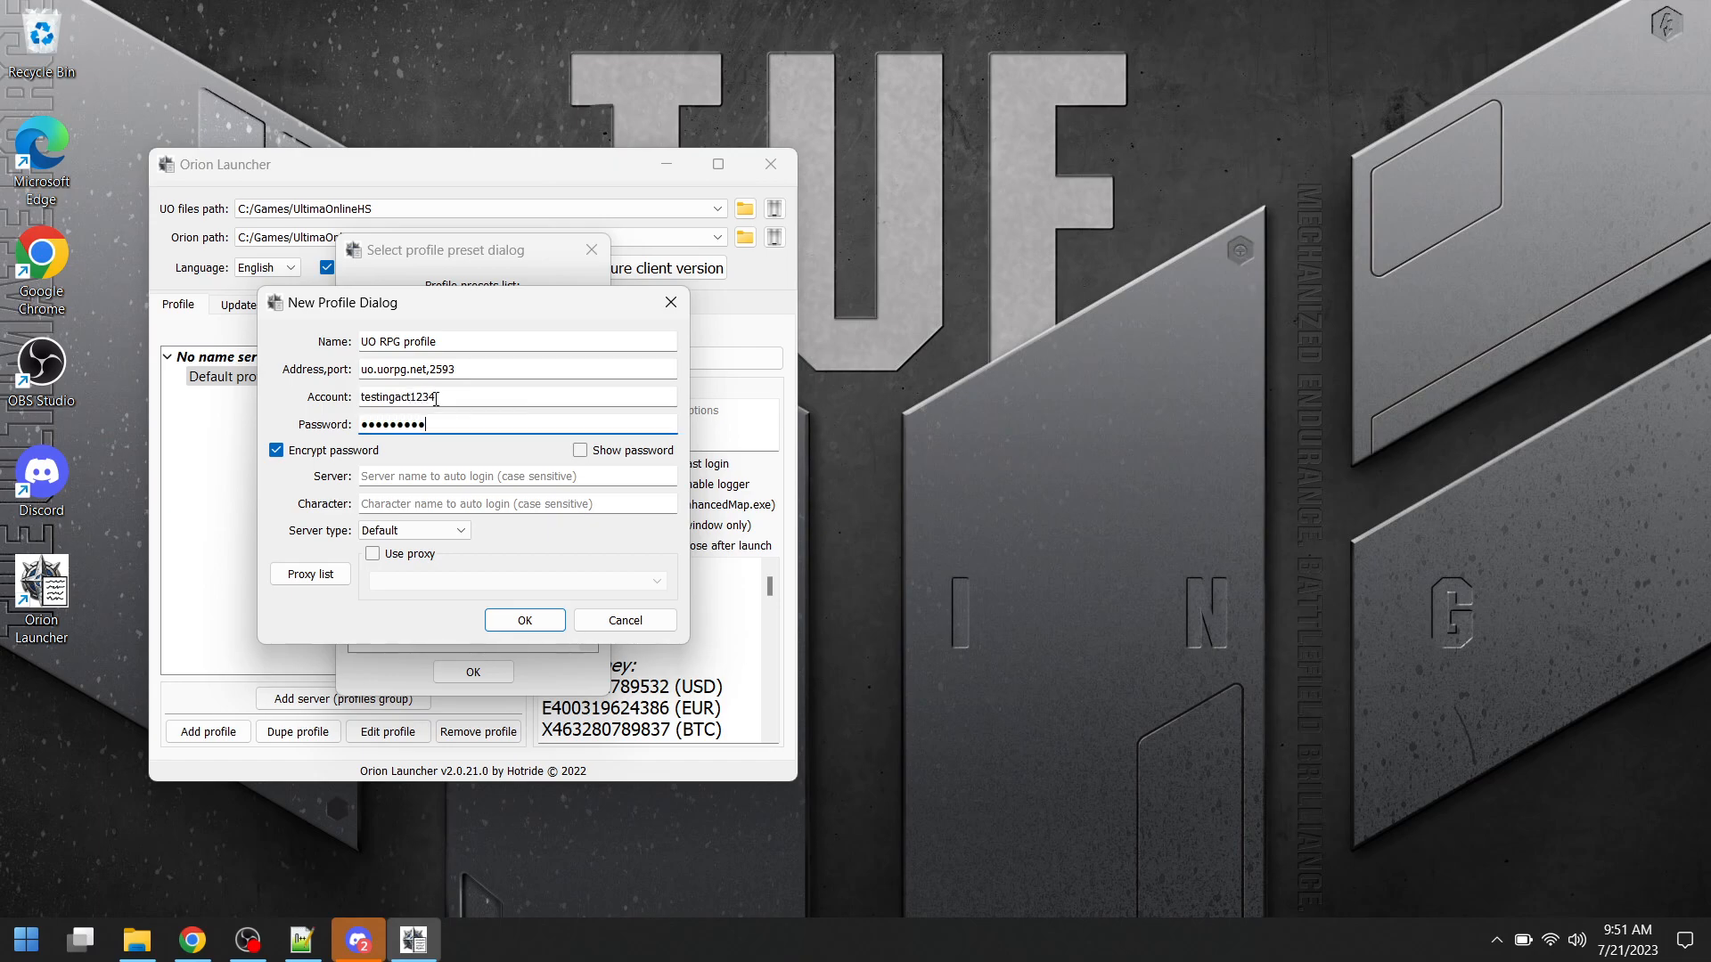
left_click(525, 620)
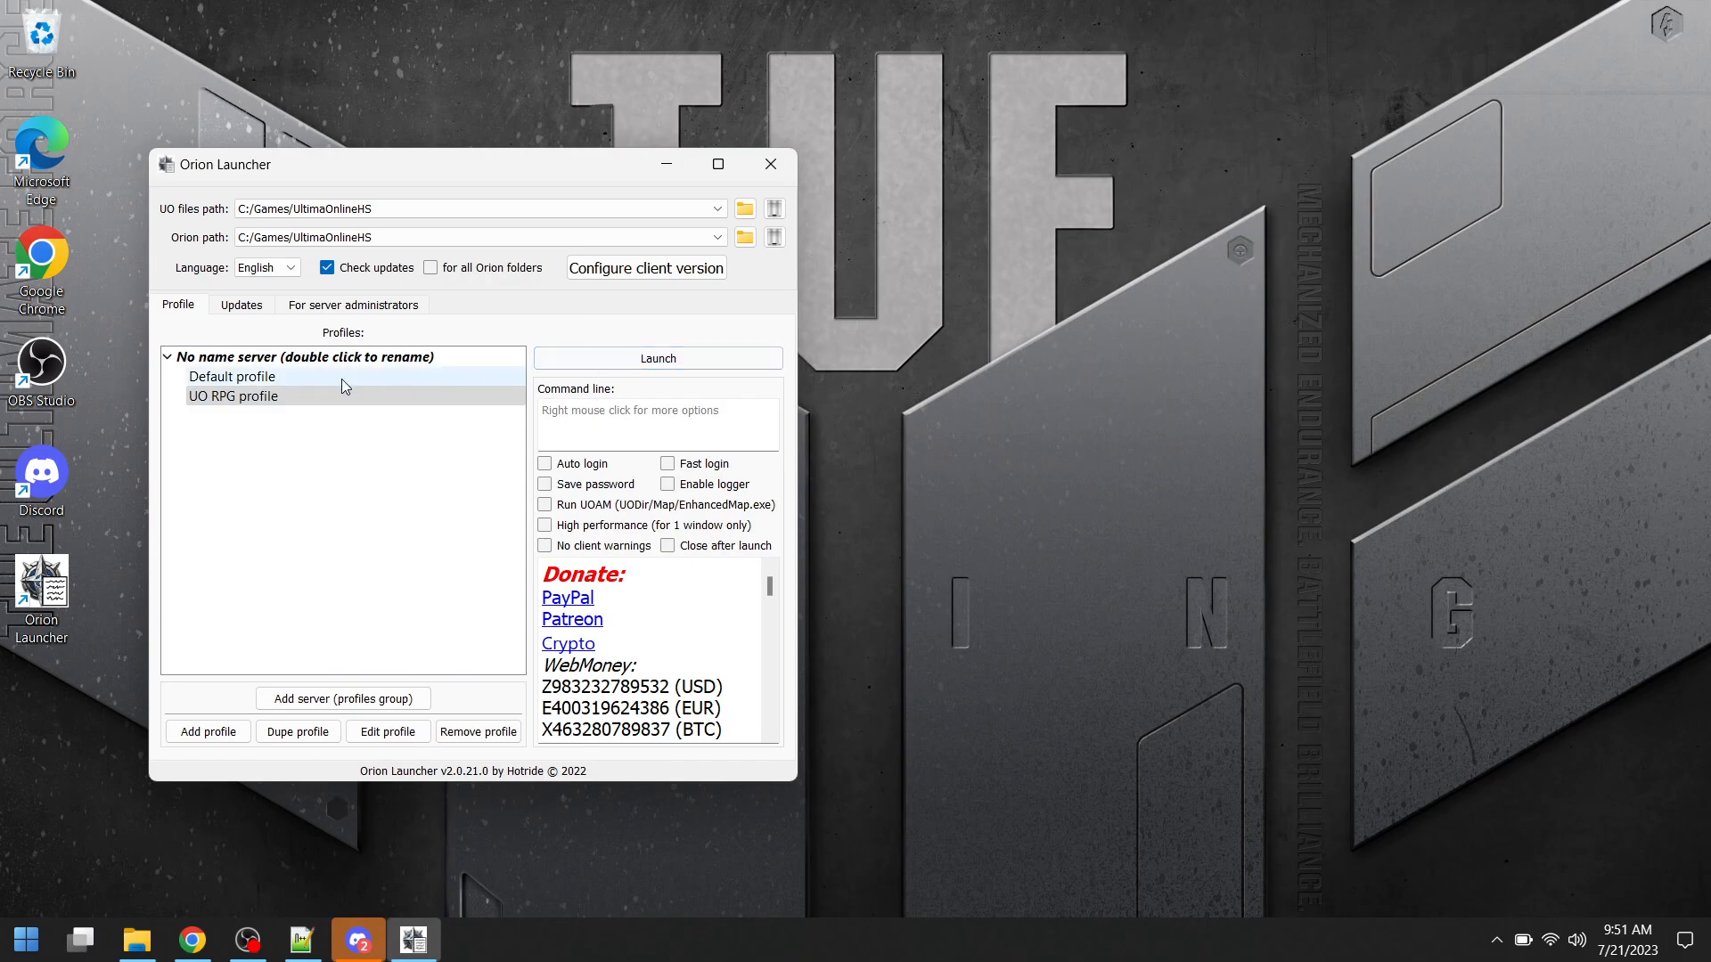
- Launch the game with the UO RPG profile, log in, choose the UORPG II shard and enter the world
left_click(258, 403)
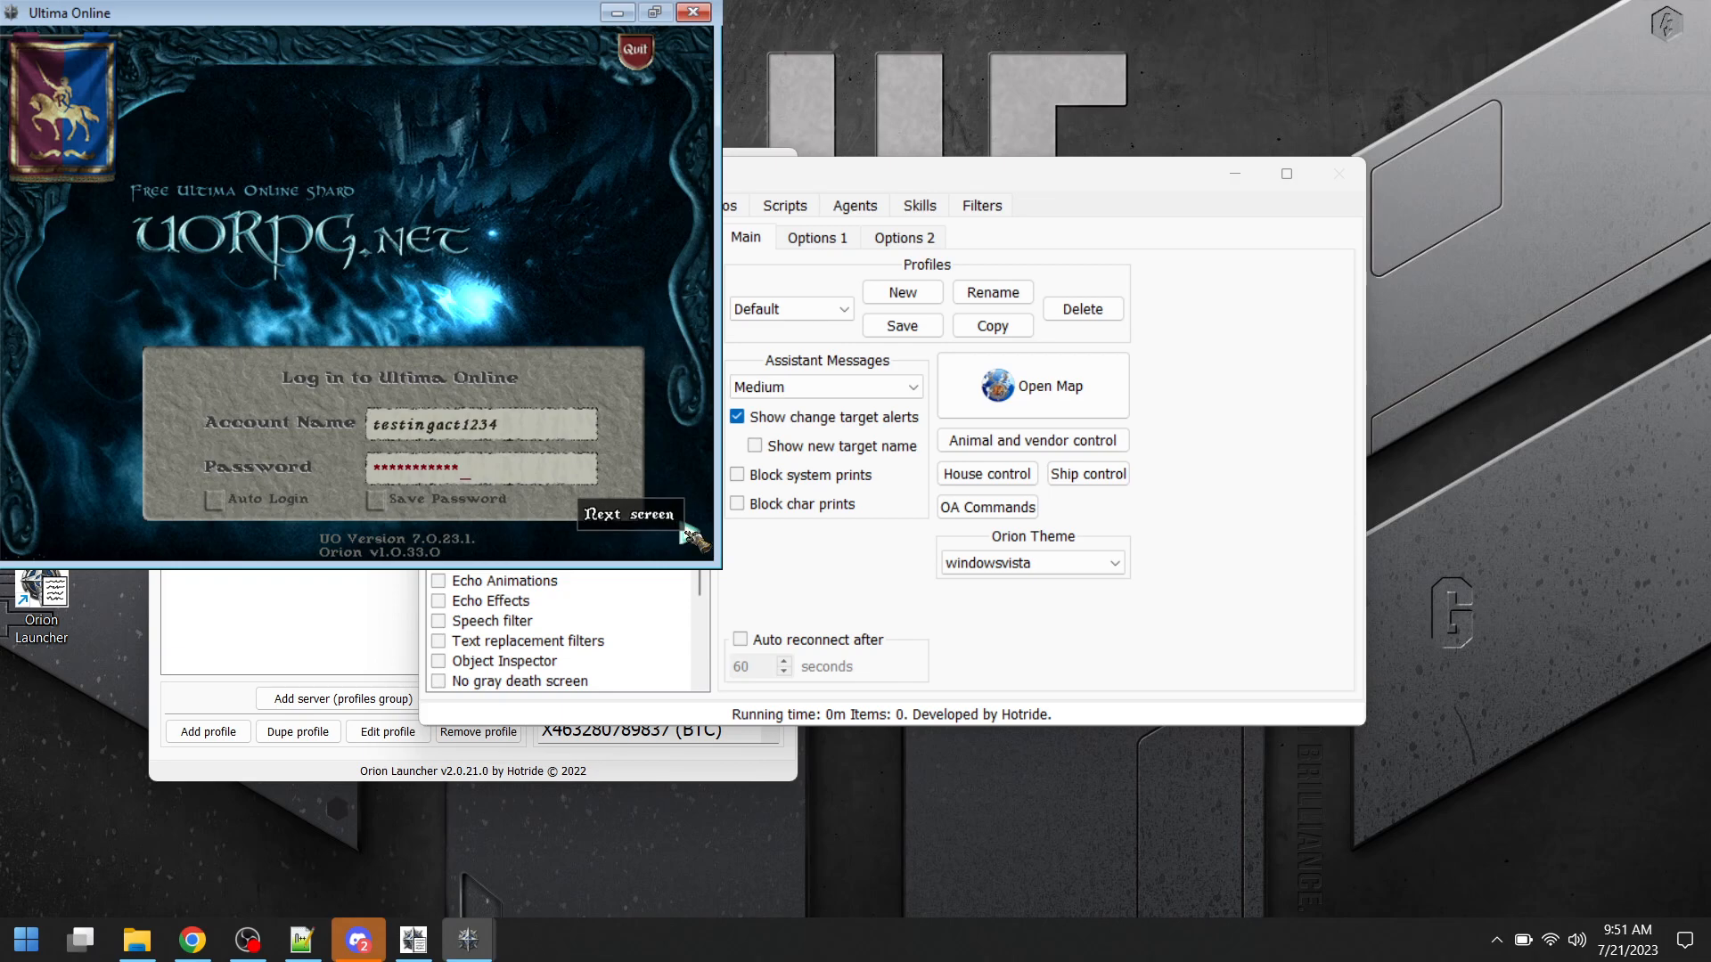
left_click(691, 538)
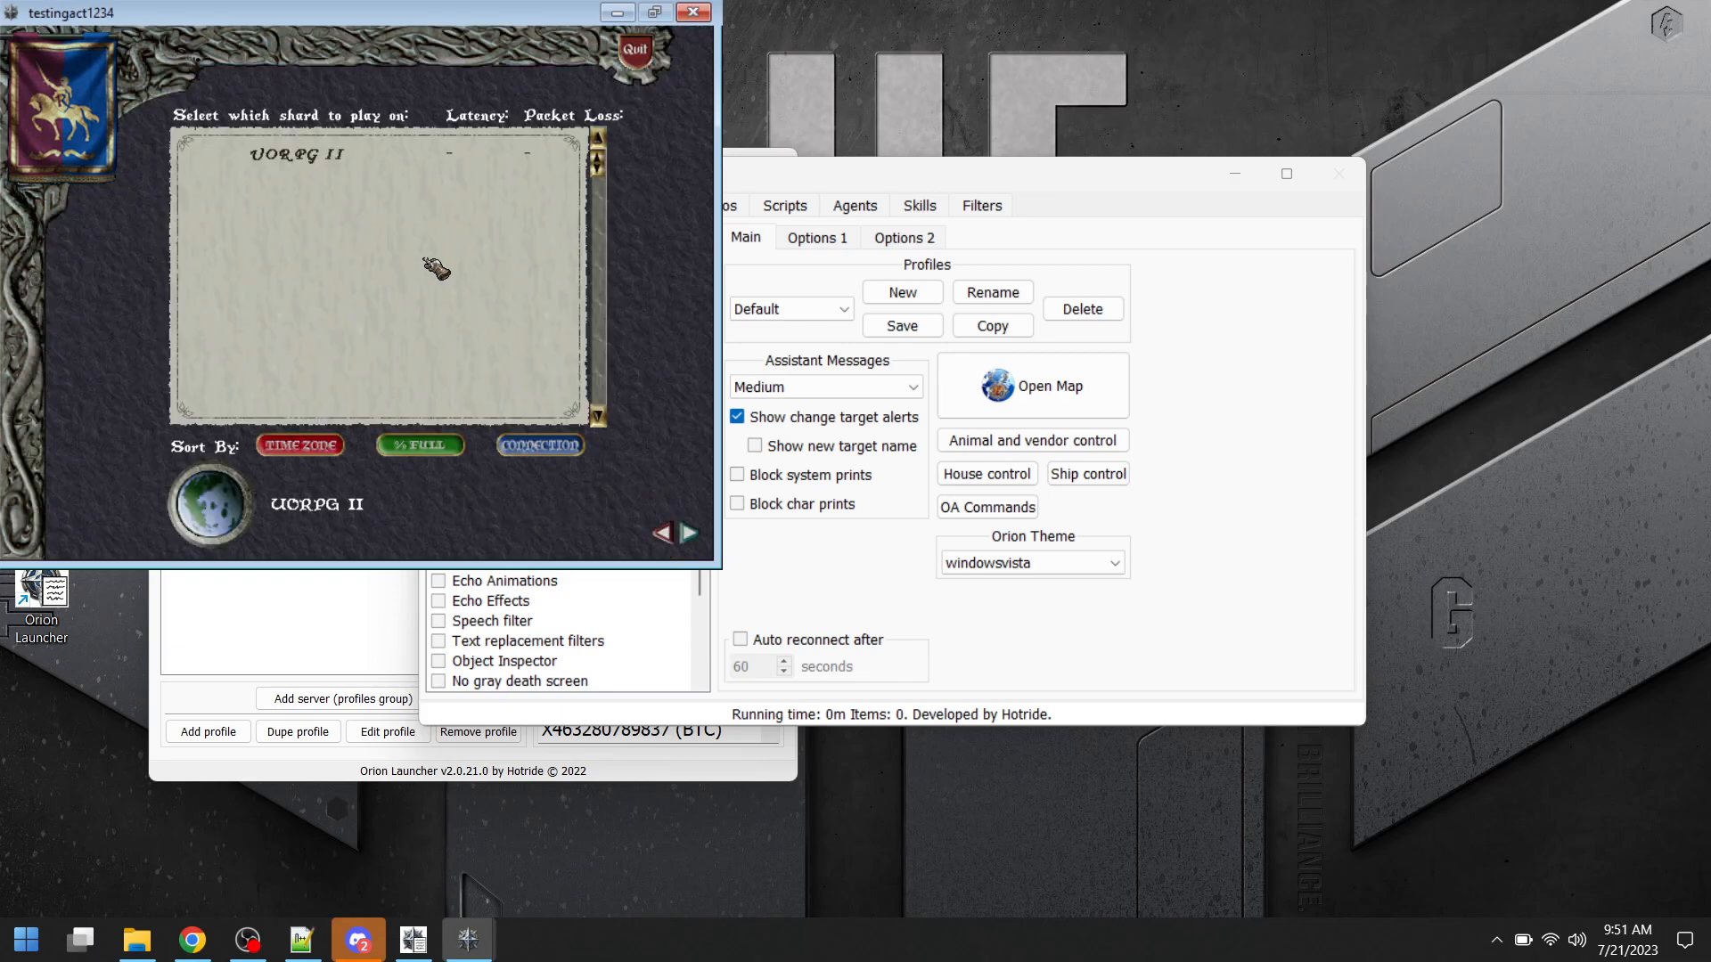
left_click(298, 159)
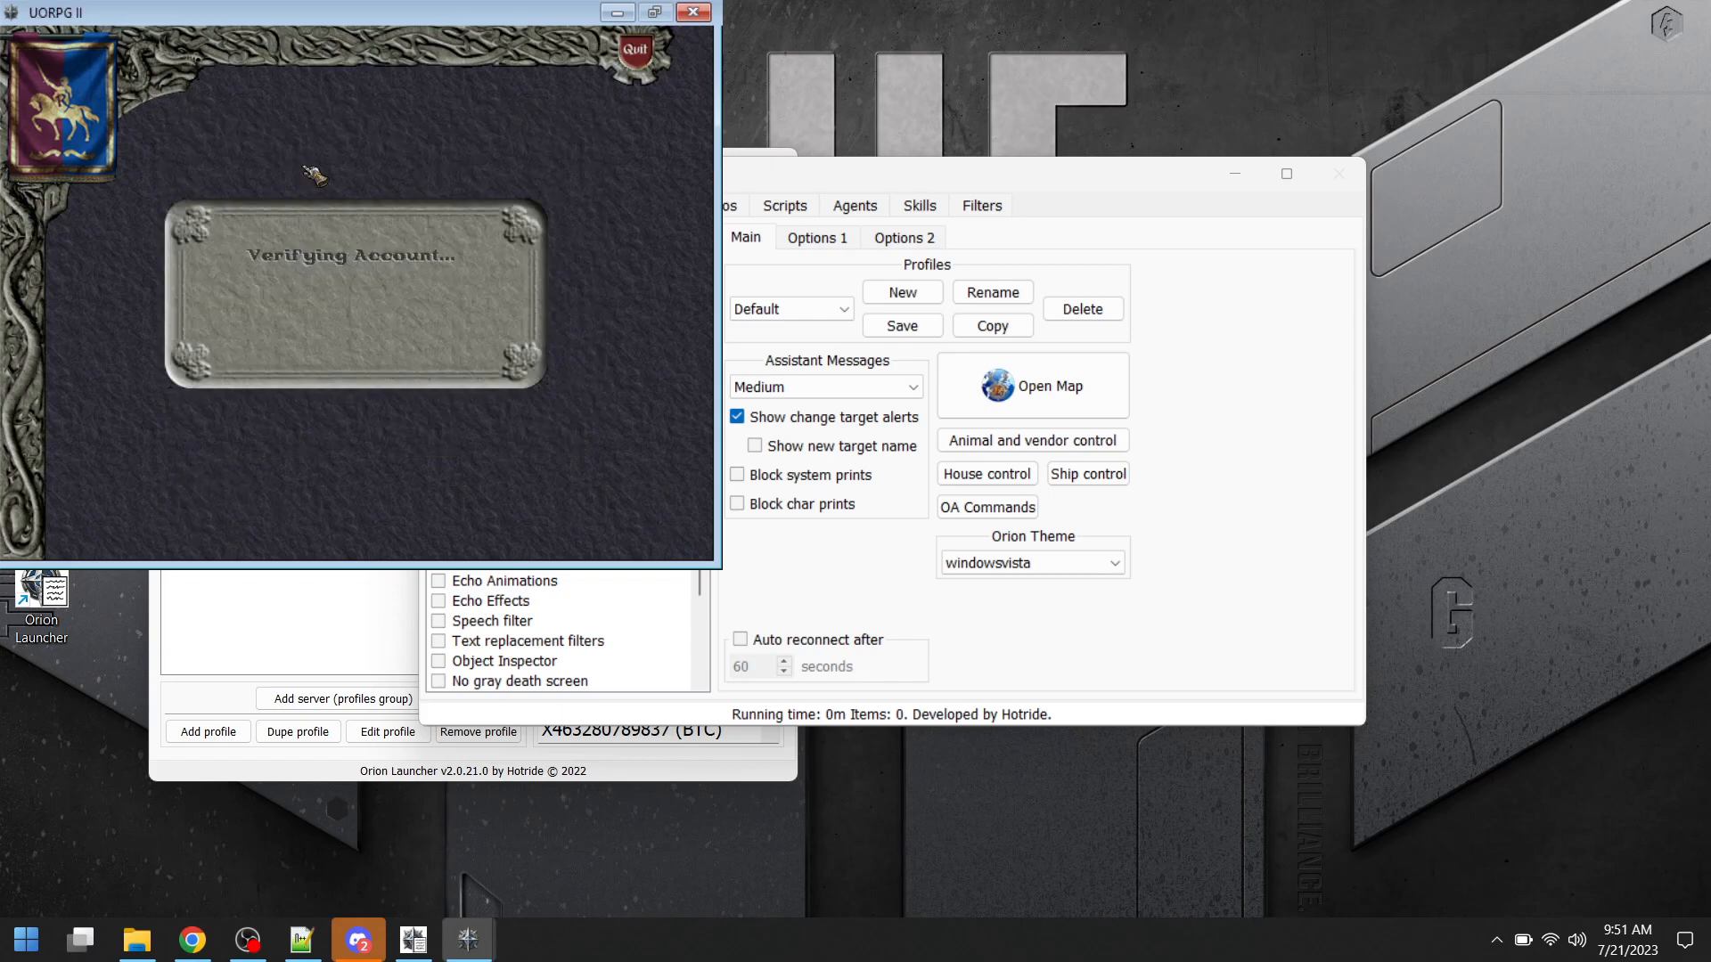
double_click(396, 187)
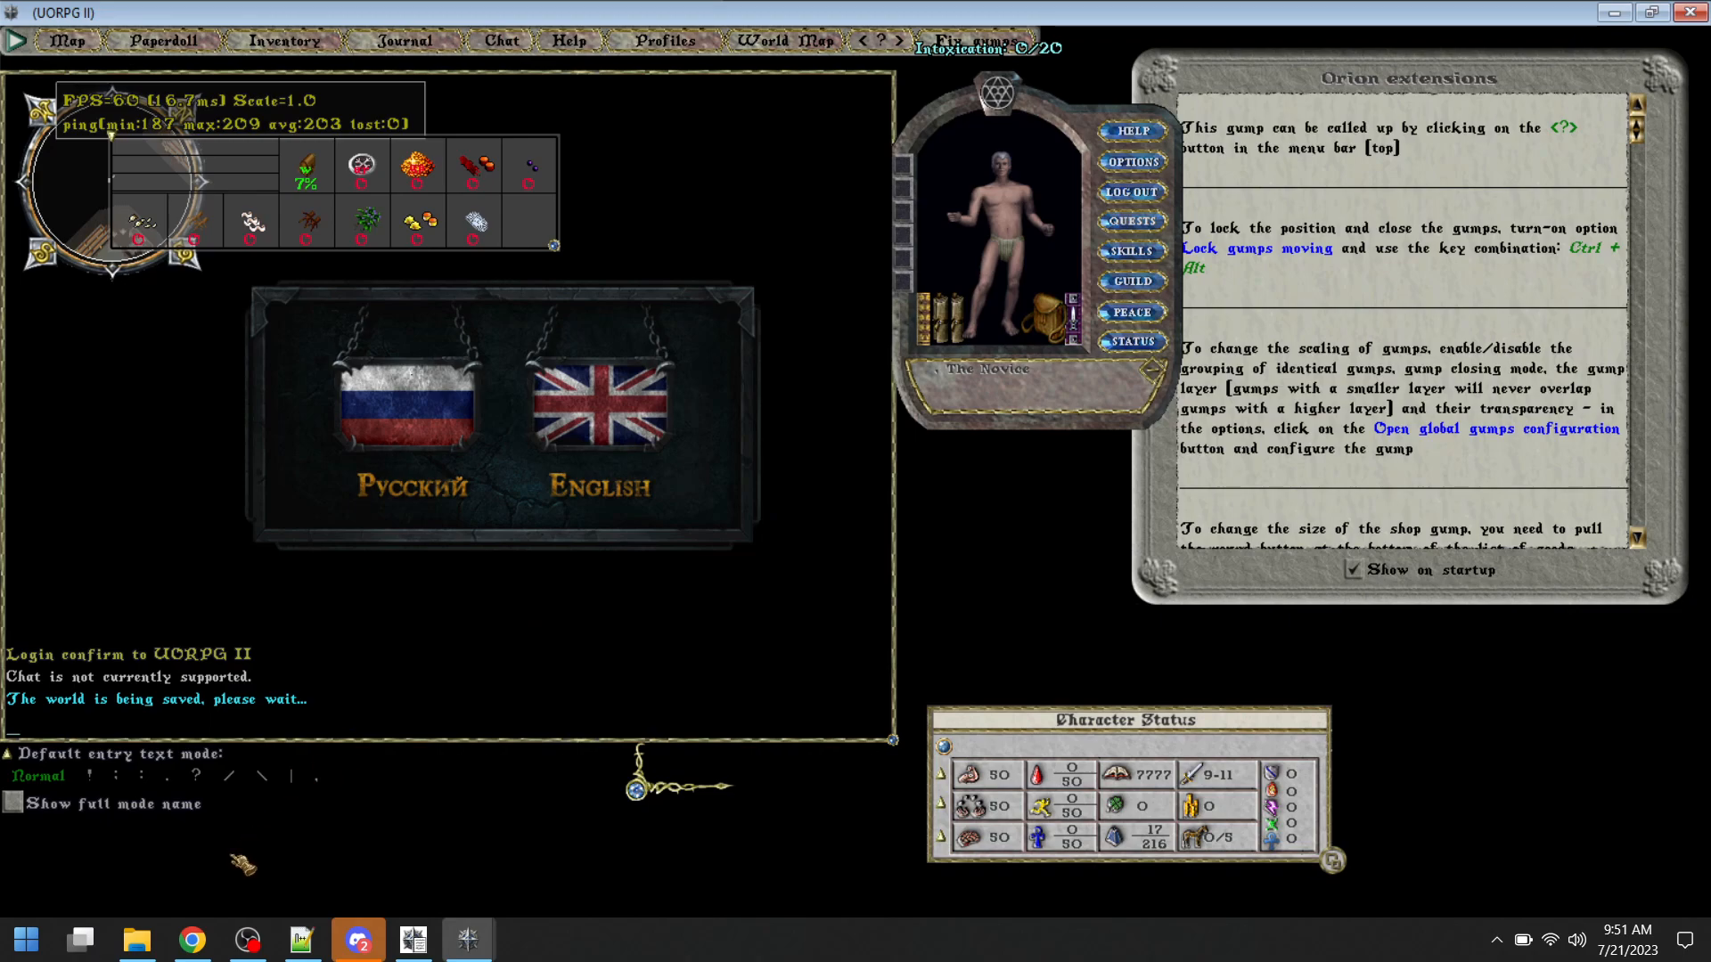
left_click(140, 941)
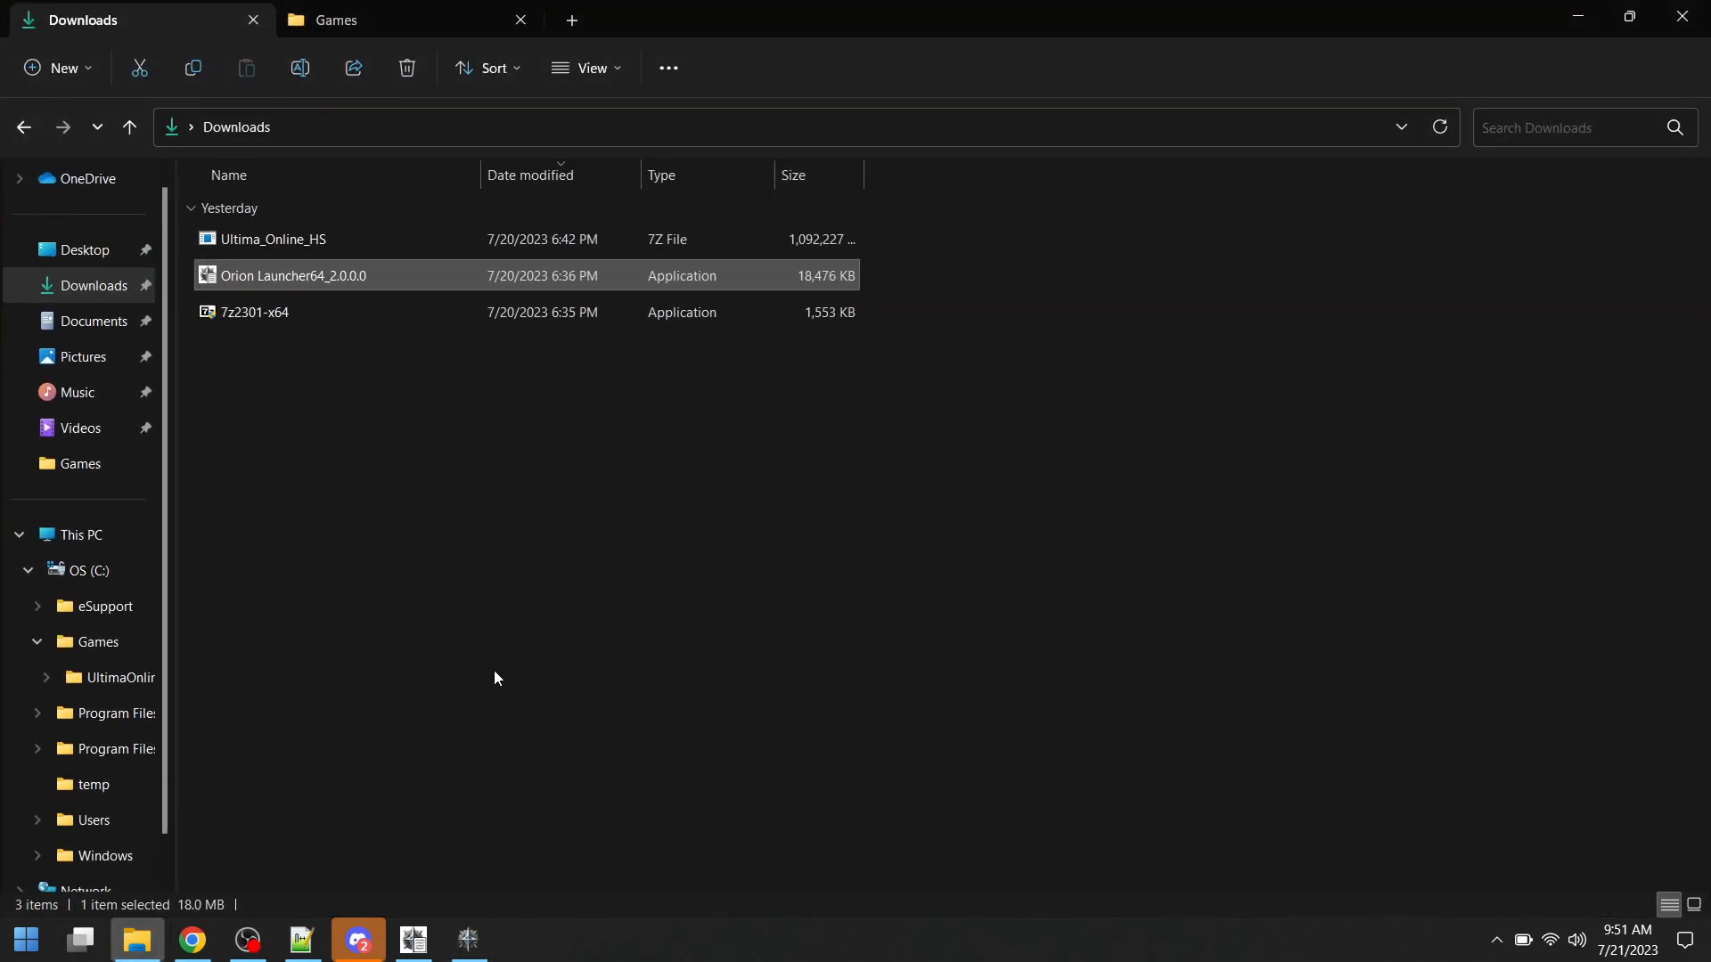
left_click(1576, 17)
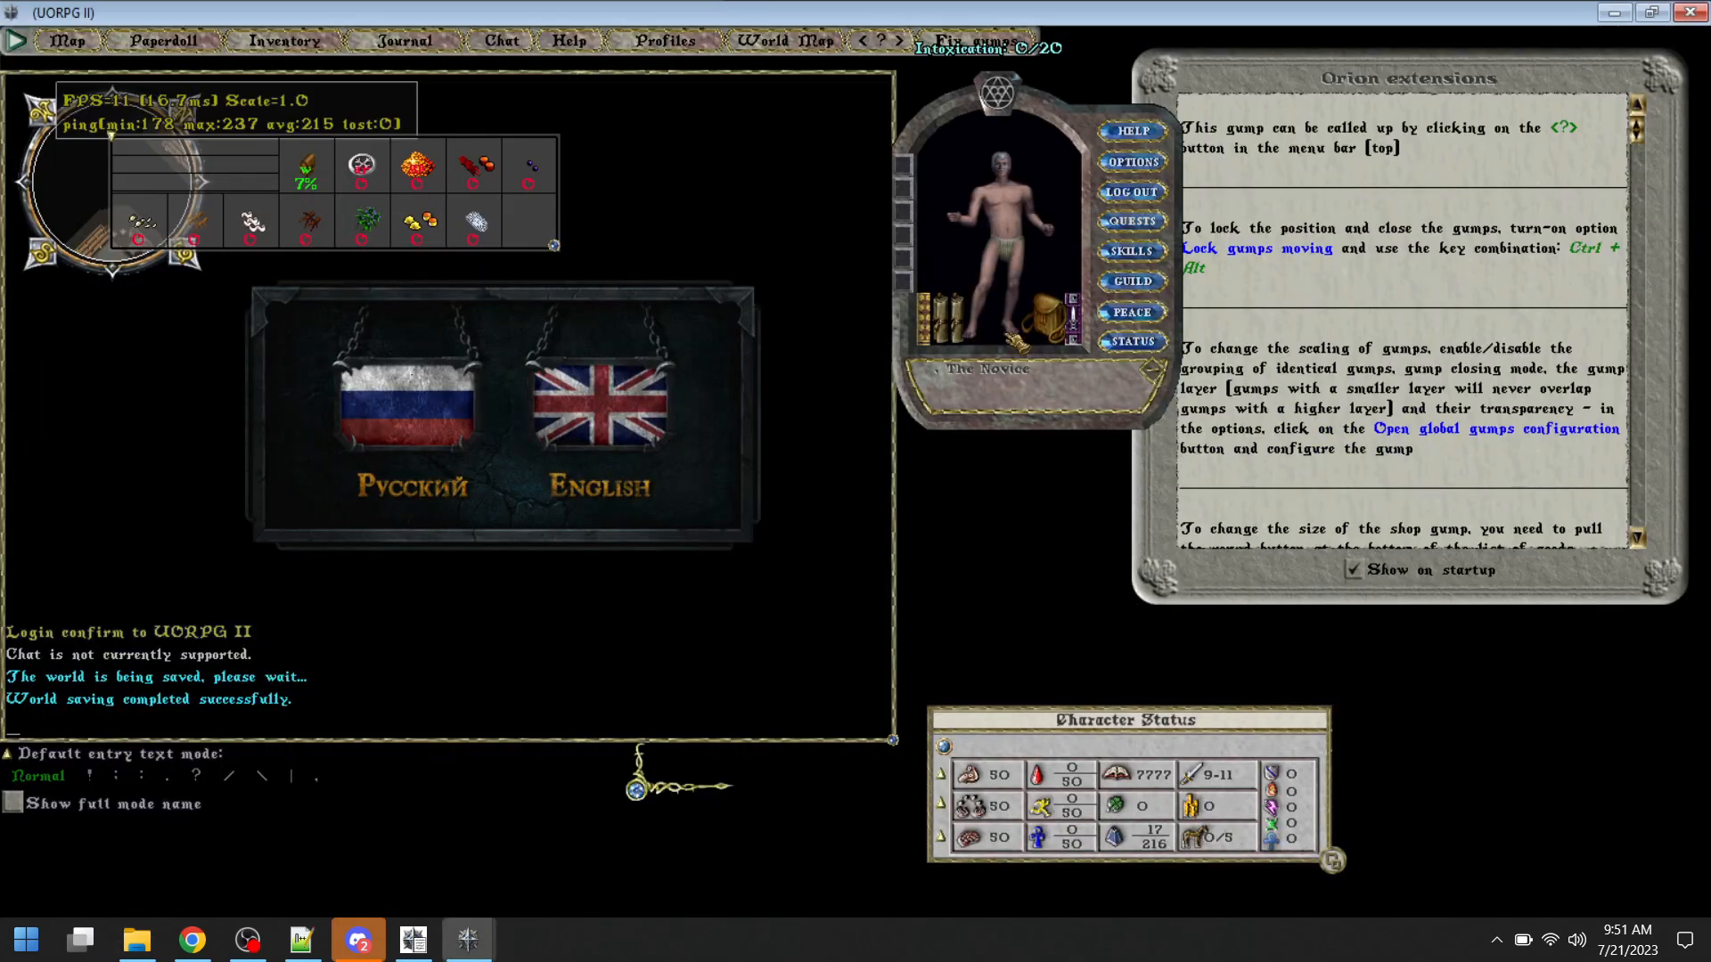
left_click_drag(1045, 394, 1053, 386)
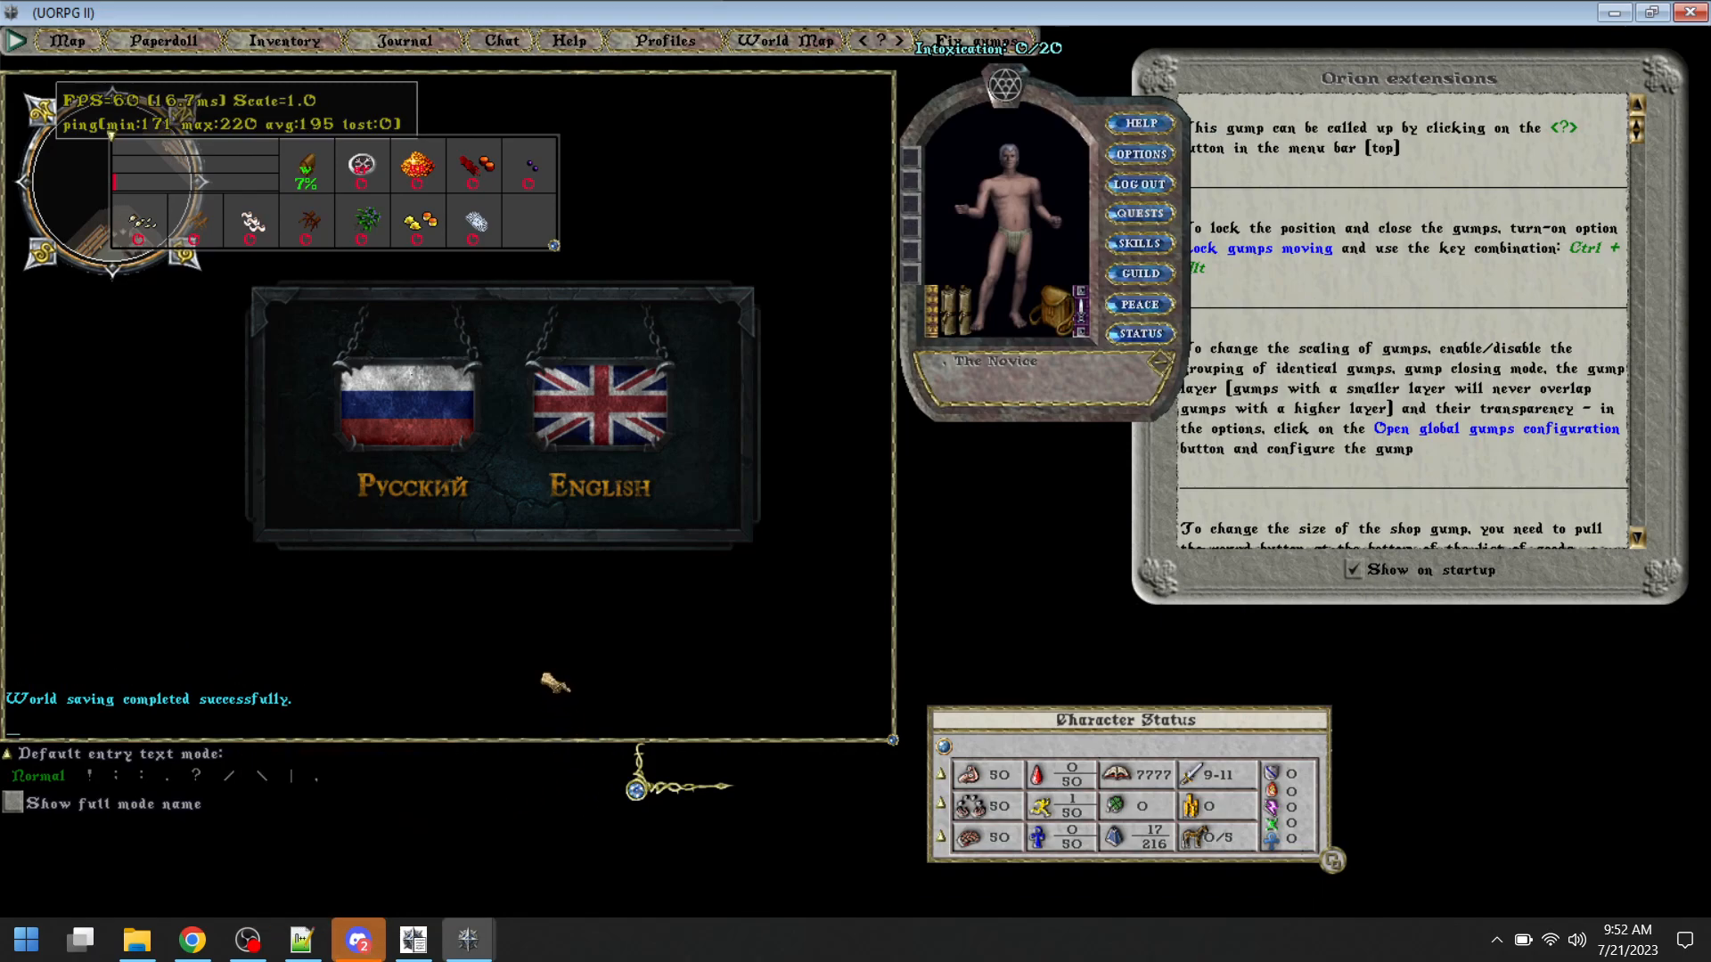
left_click(358, 940)
left_click(445, 953)
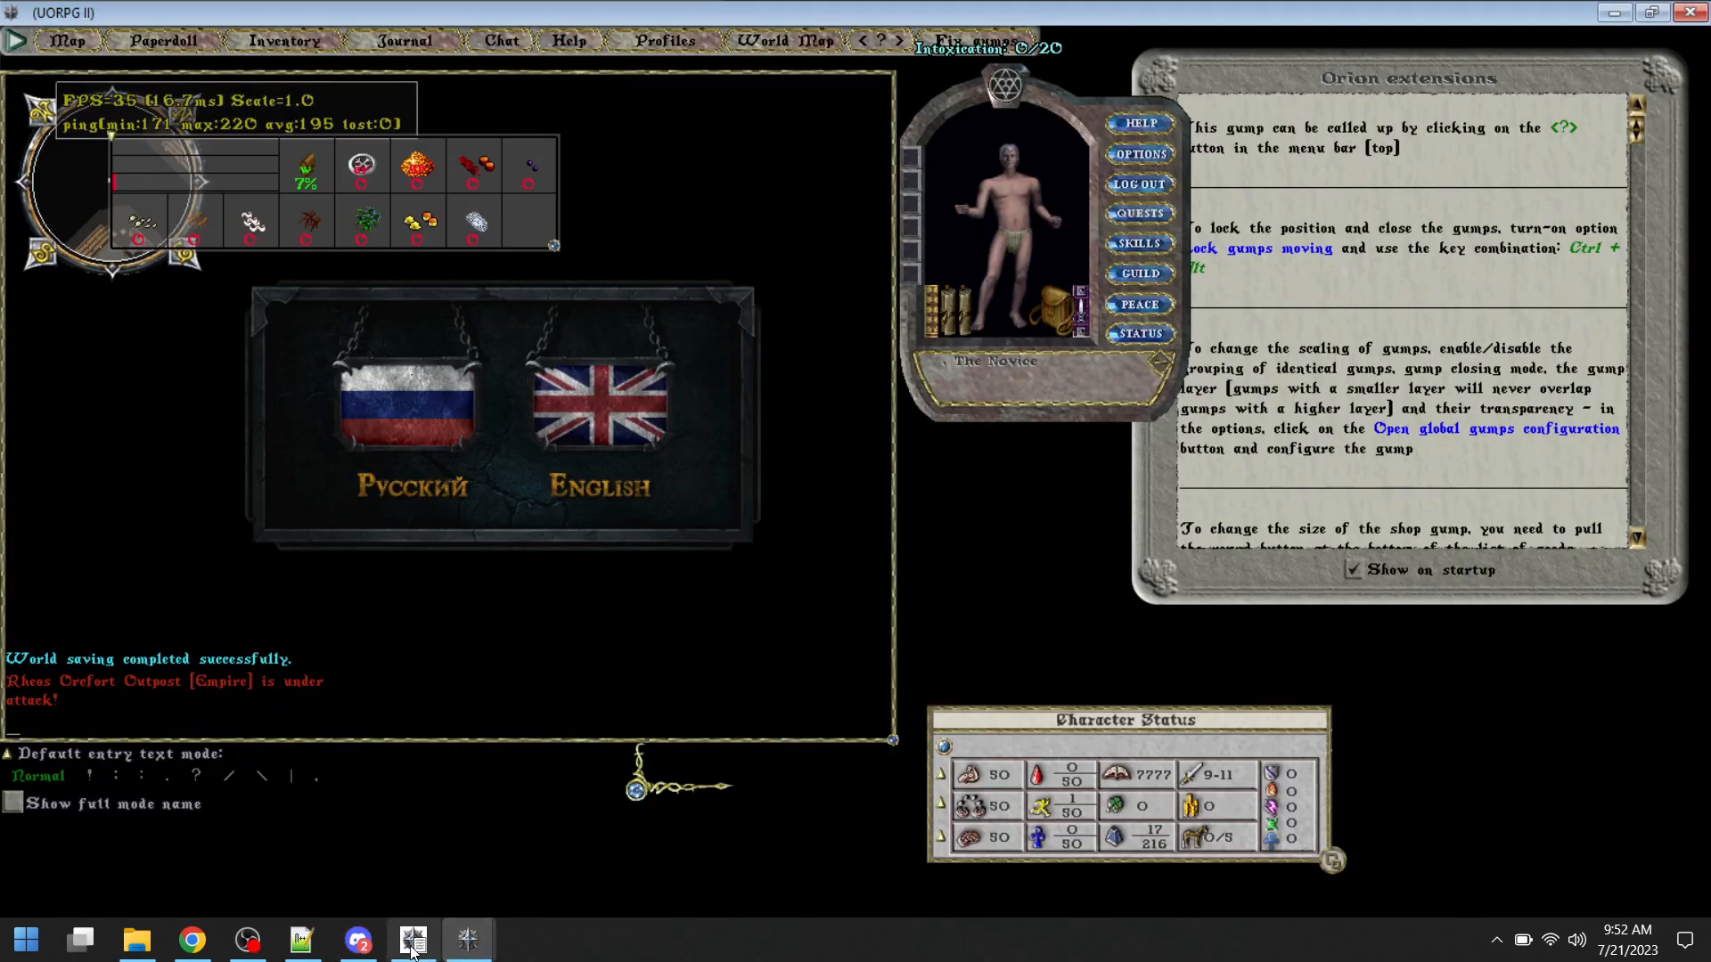